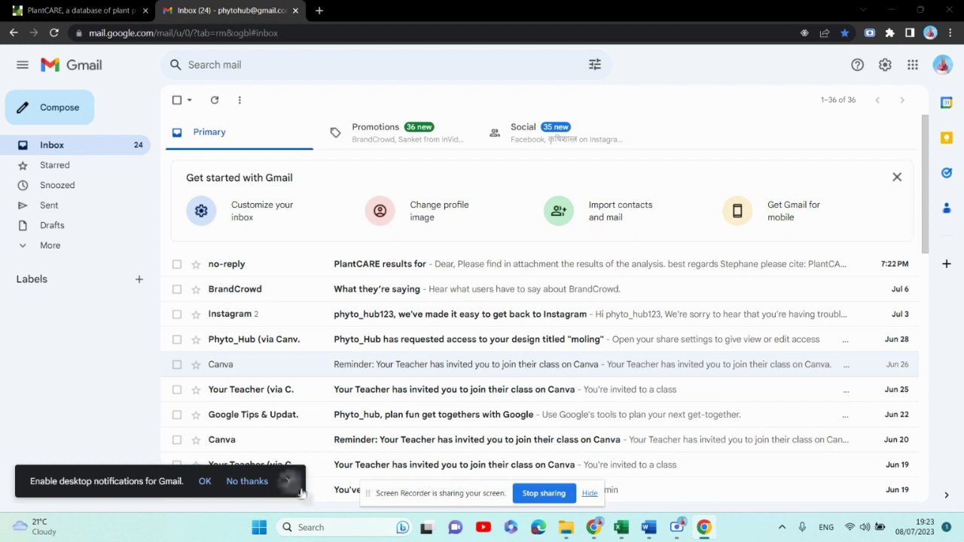
- Open the PlantCARE results email from no-reply and mark the message as safe so its attachment can be downloaded
{"action": "left_click", "coordinate": [297, 486]}
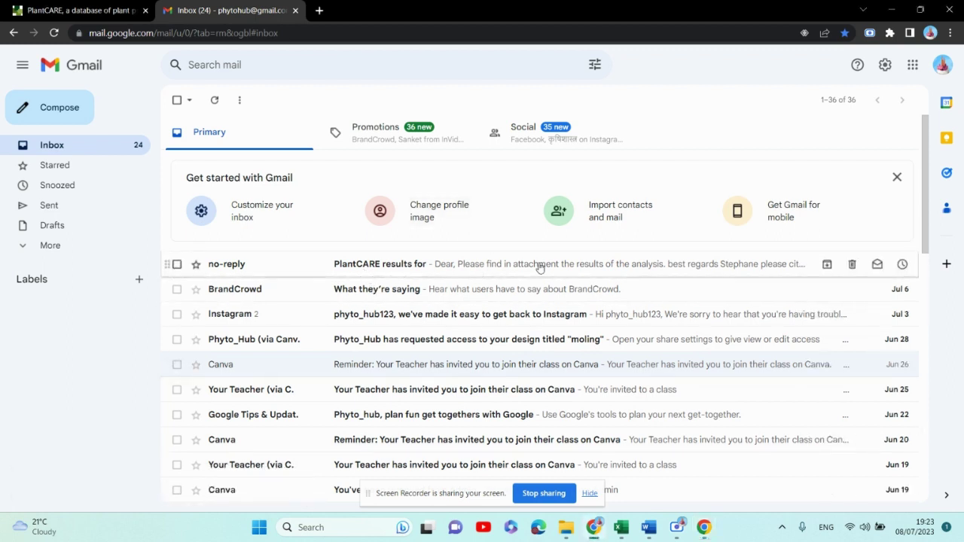
{"action": "left_click", "coordinate": [448, 268]}
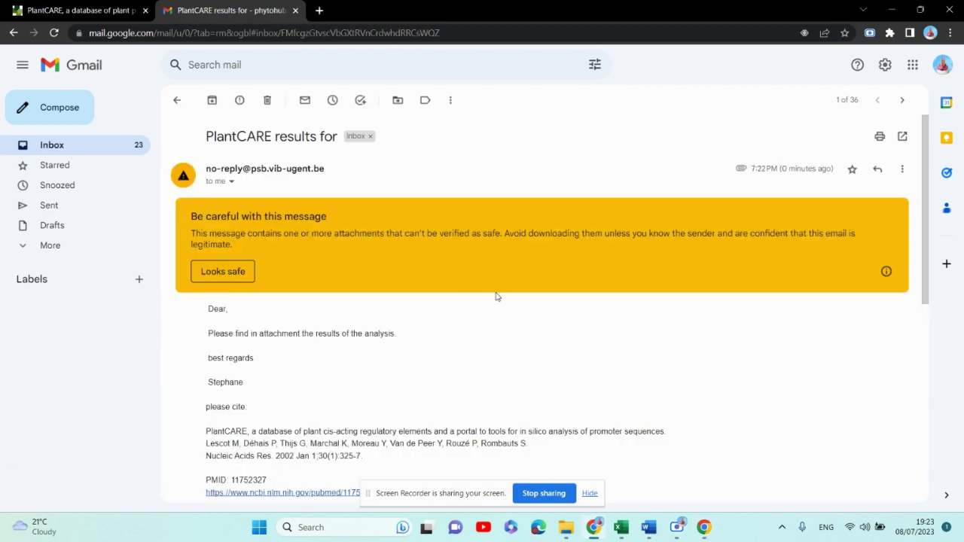
{"action": "scroll", "coordinate": [494, 286], "scroll_direction": "down", "scroll_amount": 2}
{"action": "scroll", "coordinate": [495, 289], "scroll_direction": "down", "scroll_amount": 5}
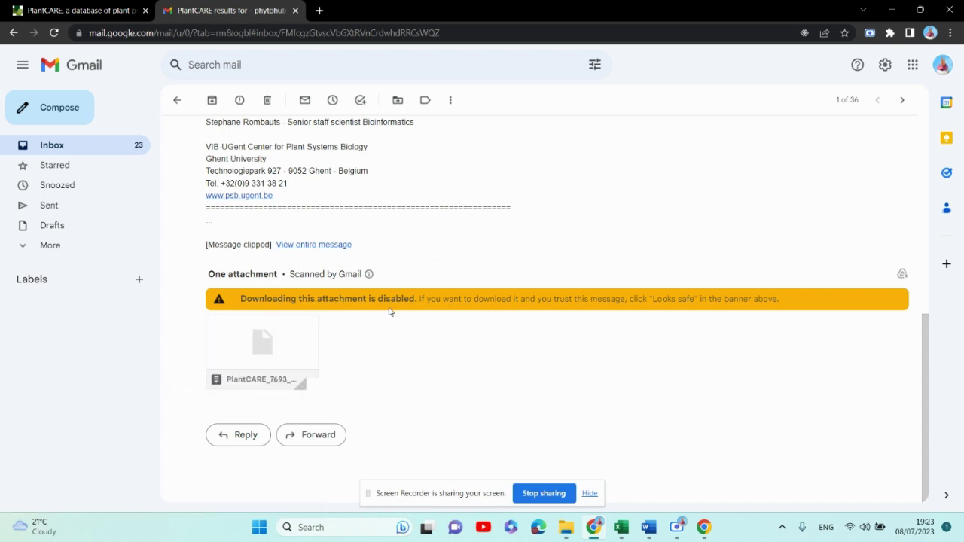
{"action": "scroll", "coordinate": [256, 366], "scroll_direction": "up", "scroll_amount": 10}
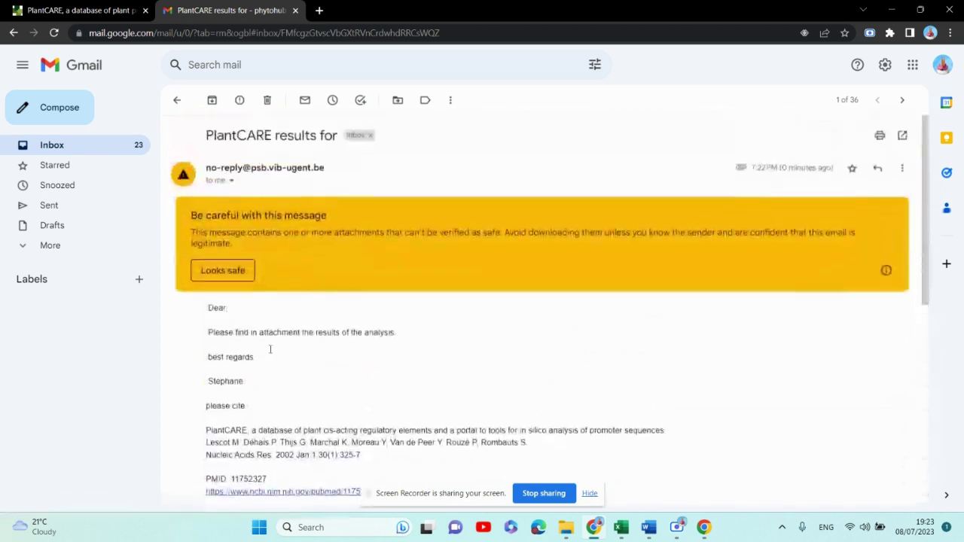
{"action": "left_click", "coordinate": [226, 272]}
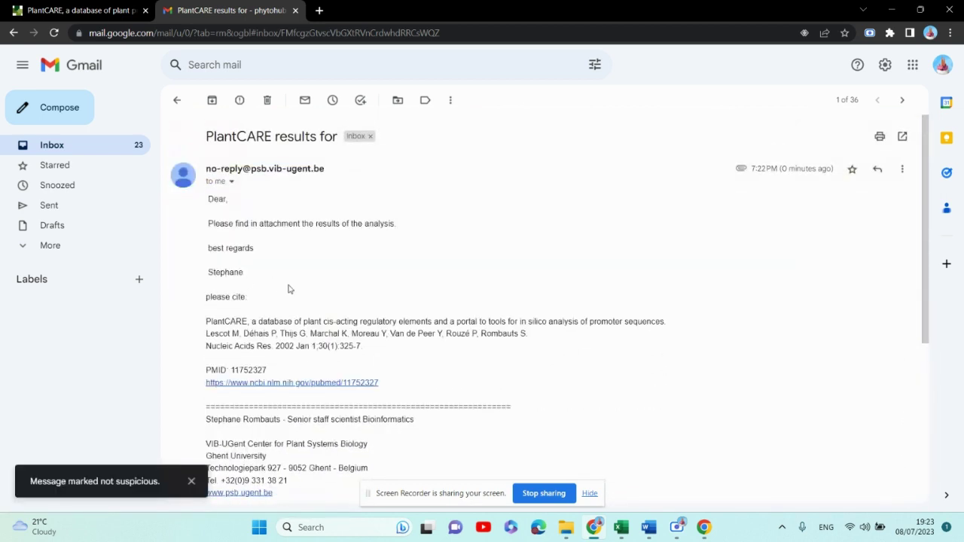
- Download the email's PlantCARE tar.gz attachment and open the archive in WinRAR, dismissing the trial notice
{"action": "scroll", "coordinate": [291, 292], "scroll_direction": "down", "scroll_amount": 4}
{"action": "mouse_move", "coordinate": [231, 390]}
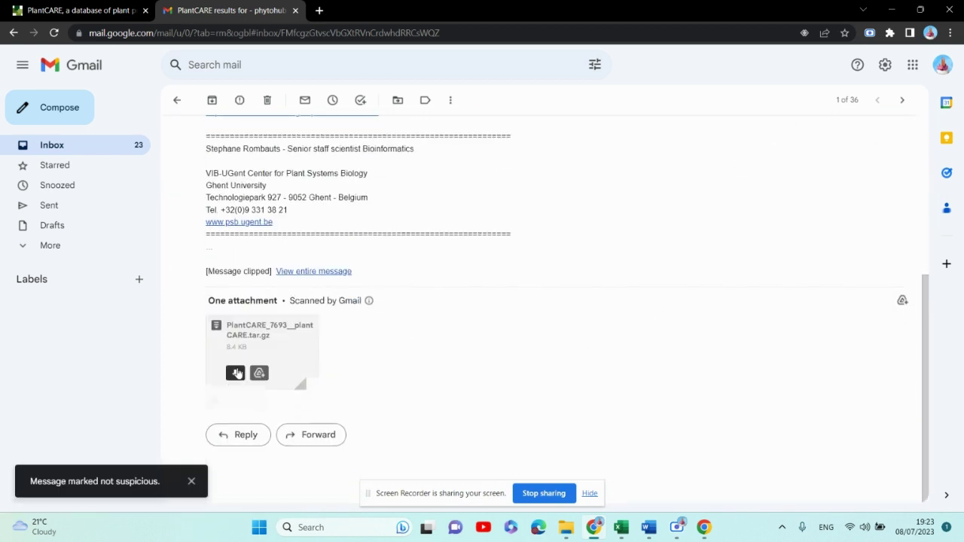
{"action": "left_click", "coordinate": [236, 373]}
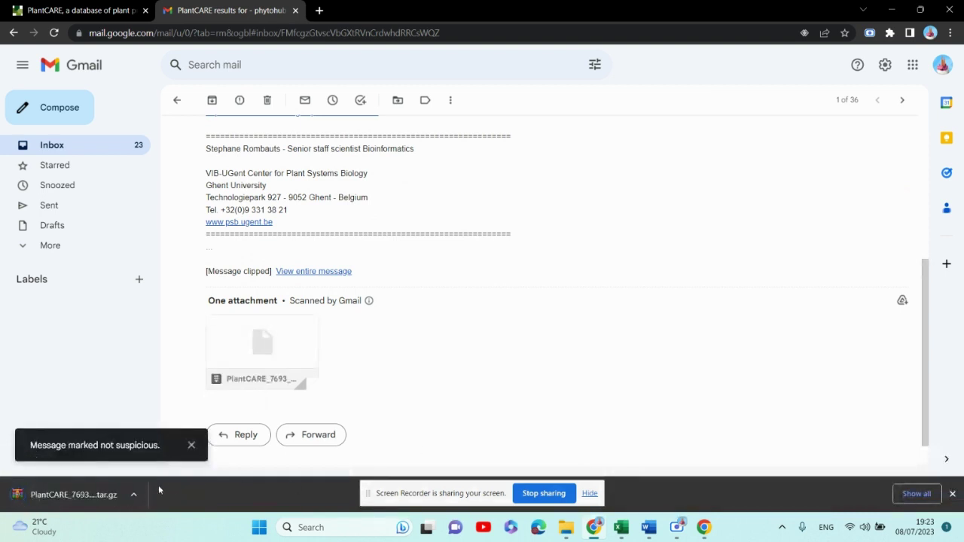
{"action": "left_click", "coordinate": [78, 502]}
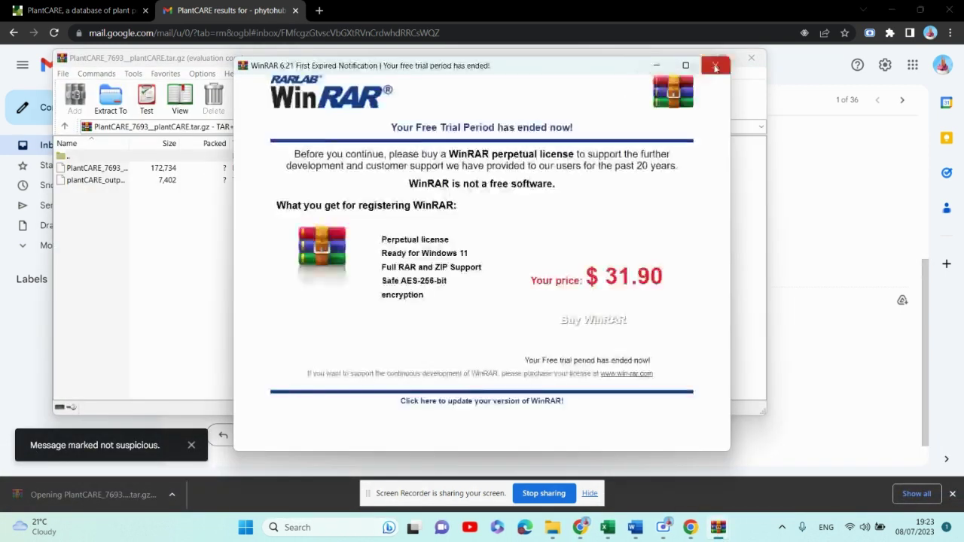
{"action": "key", "text": "Escape"}
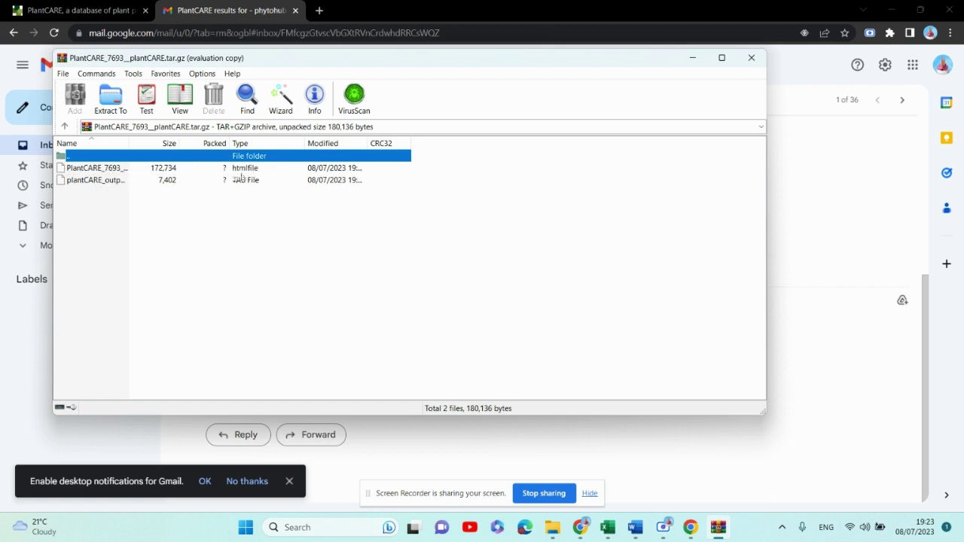
- Open the HTML result file from the archive, setting Google Chrome to always open .html files
{"action": "double_click", "coordinate": [138, 169]}
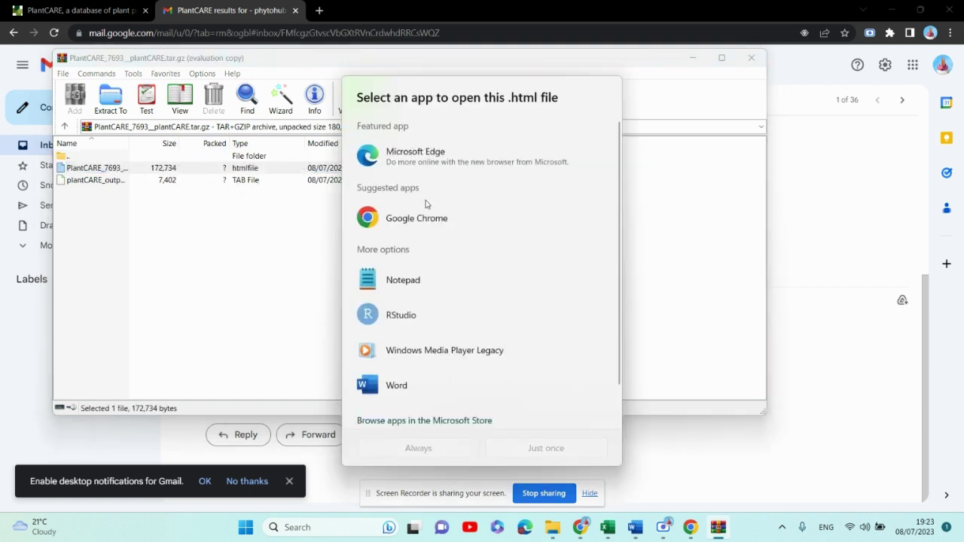
{"action": "left_click", "coordinate": [384, 214]}
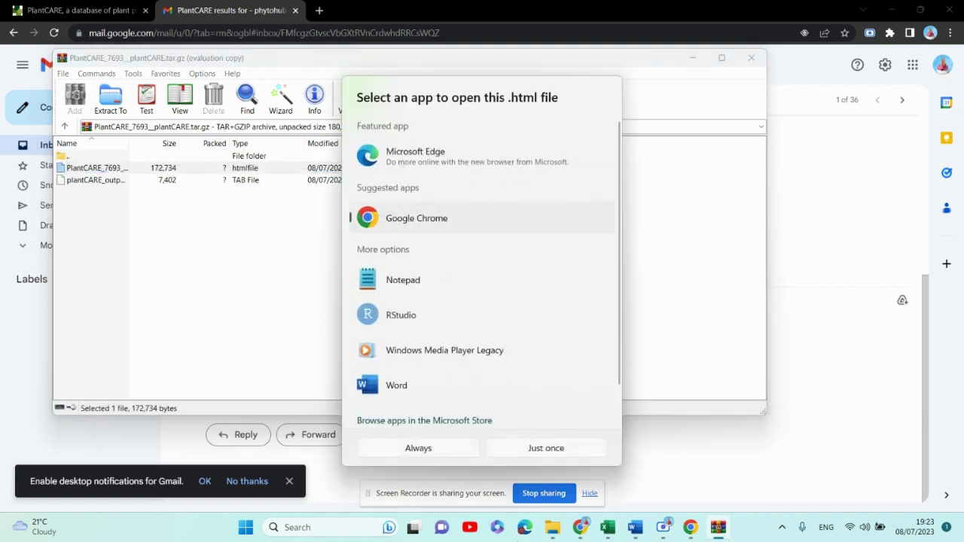
{"action": "left_click", "coordinate": [419, 449]}
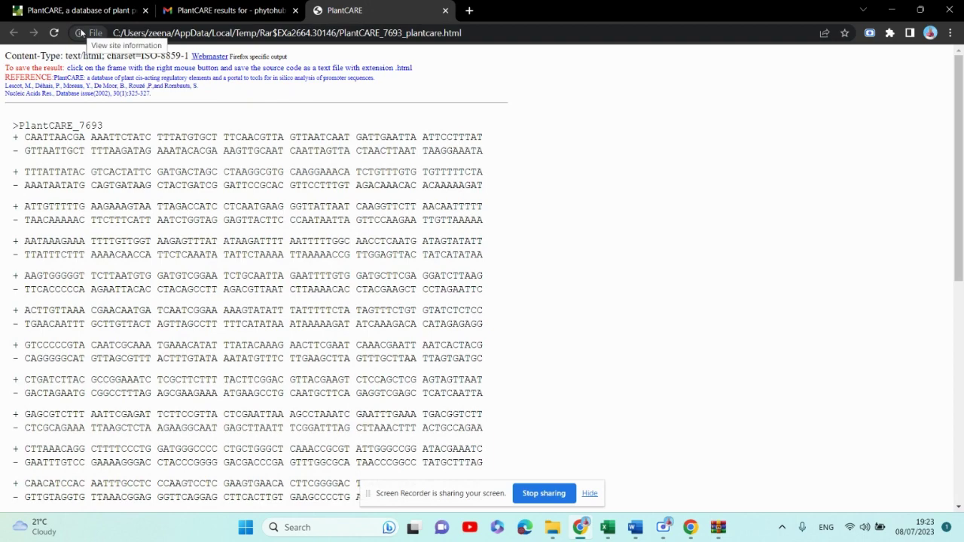
- Expand the Box 4 entry under Motifs Found and examine its details and highlighted sites in the promoter sequence
{"action": "scroll", "coordinate": [307, 207], "scroll_direction": "down", "scroll_amount": 5}
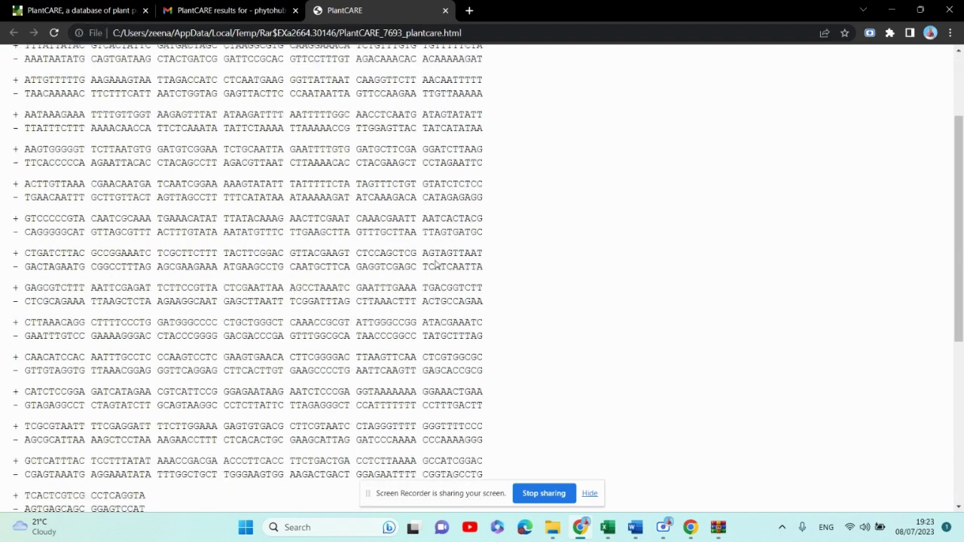
{"action": "scroll", "coordinate": [307, 207], "scroll_direction": "down", "scroll_amount": 1}
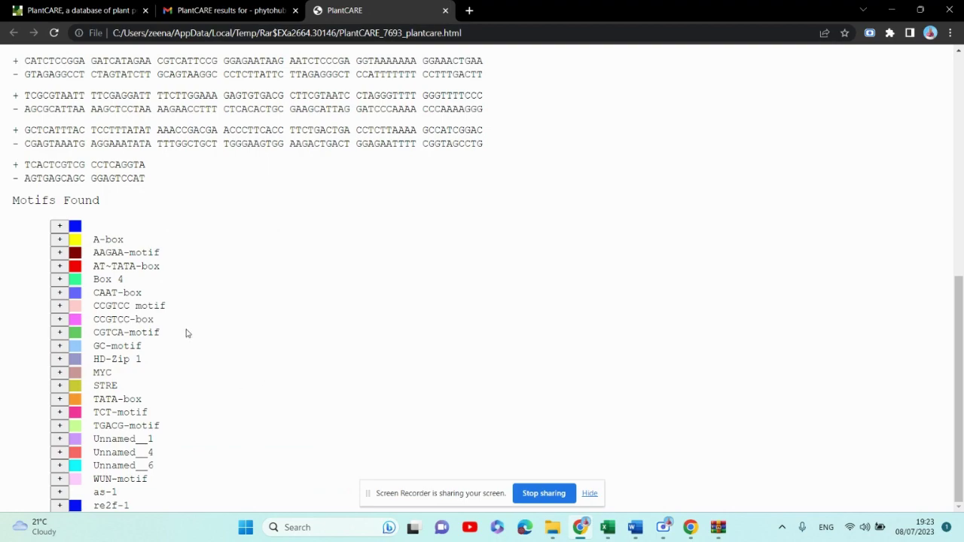
{"action": "scroll", "coordinate": [273, 185], "scroll_direction": "up", "scroll_amount": 6}
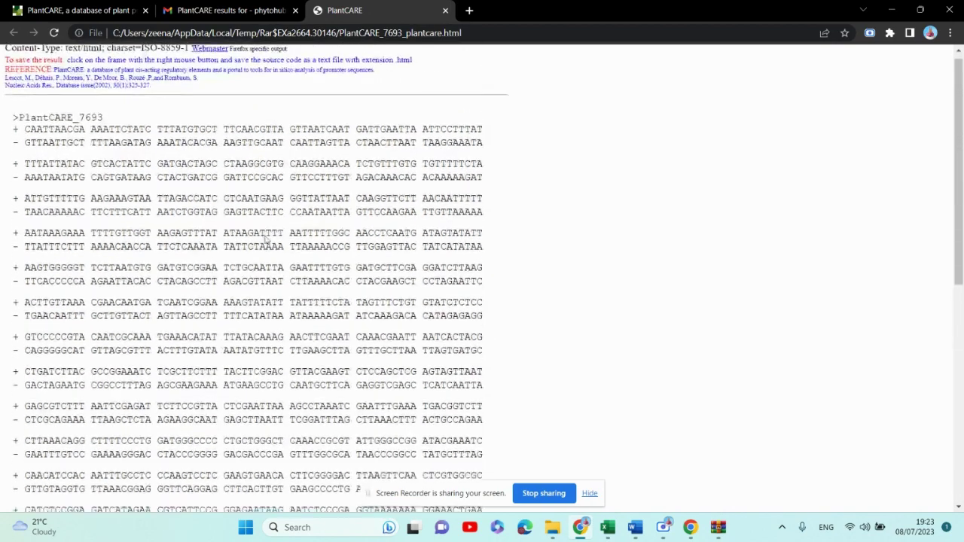
{"action": "scroll", "coordinate": [212, 210], "scroll_direction": "down", "scroll_amount": 5}
{"action": "scroll", "coordinate": [212, 210], "scroll_direction": "down", "scroll_amount": 1}
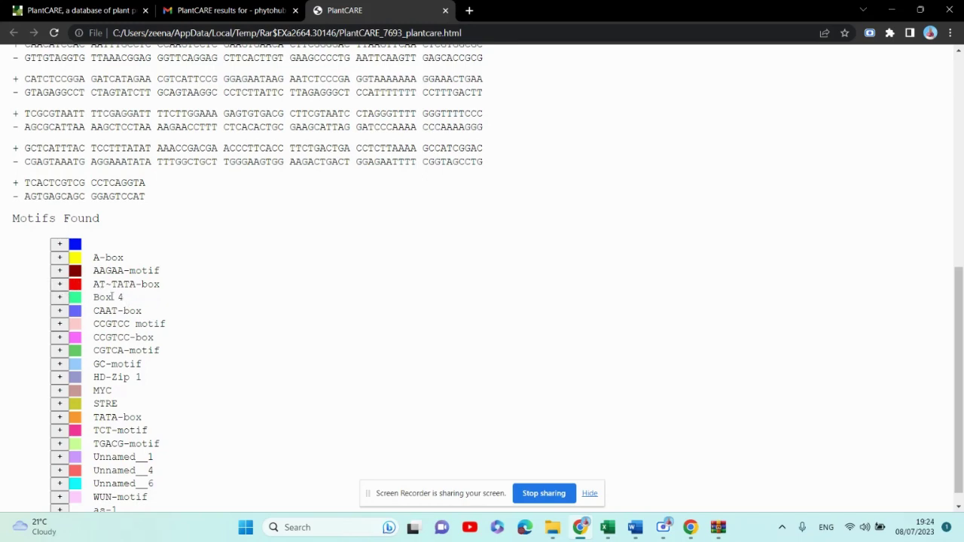
{"action": "left_click", "coordinate": [59, 296]}
{"action": "scroll", "coordinate": [210, 259], "scroll_direction": "up", "scroll_amount": 5}
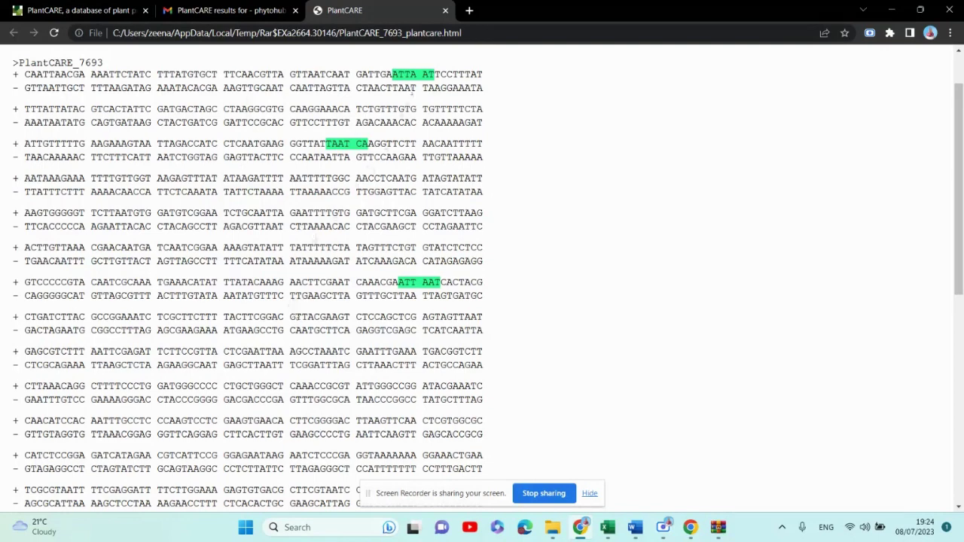
{"action": "scroll", "coordinate": [273, 276], "scroll_direction": "down", "scroll_amount": 5}
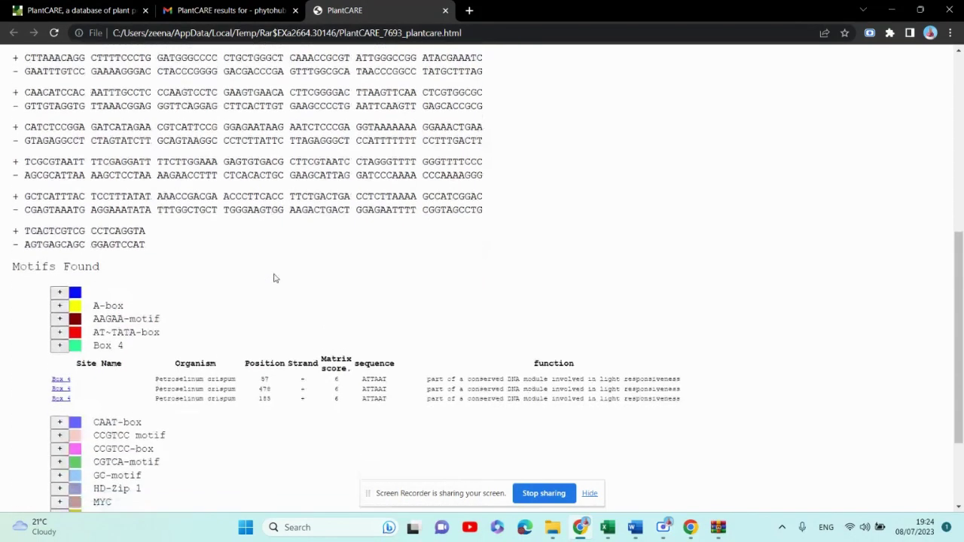
{"action": "scroll", "coordinate": [108, 386], "scroll_direction": "up", "scroll_amount": 5}
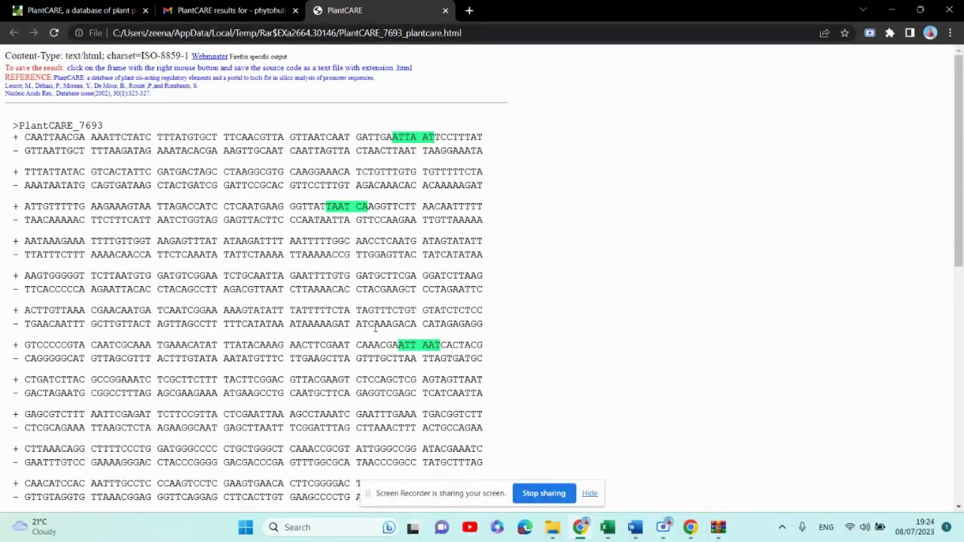
{"action": "scroll", "coordinate": [377, 324], "scroll_direction": "down", "scroll_amount": 5}
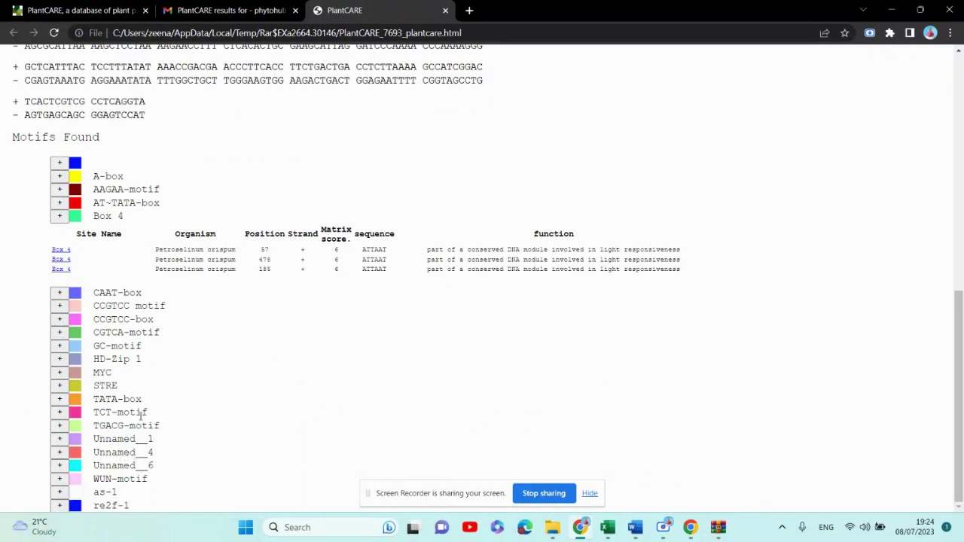
- Expand the TCT-motif entry and compare its details with its highlighted sites on the sequence strands
{"action": "left_click", "coordinate": [60, 412]}
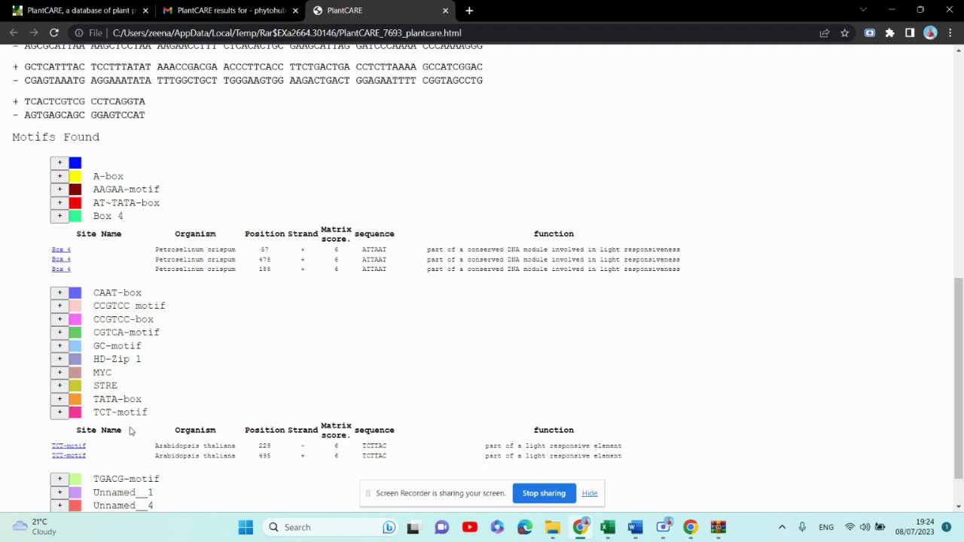
{"action": "scroll", "coordinate": [137, 437], "scroll_direction": "up", "scroll_amount": 10}
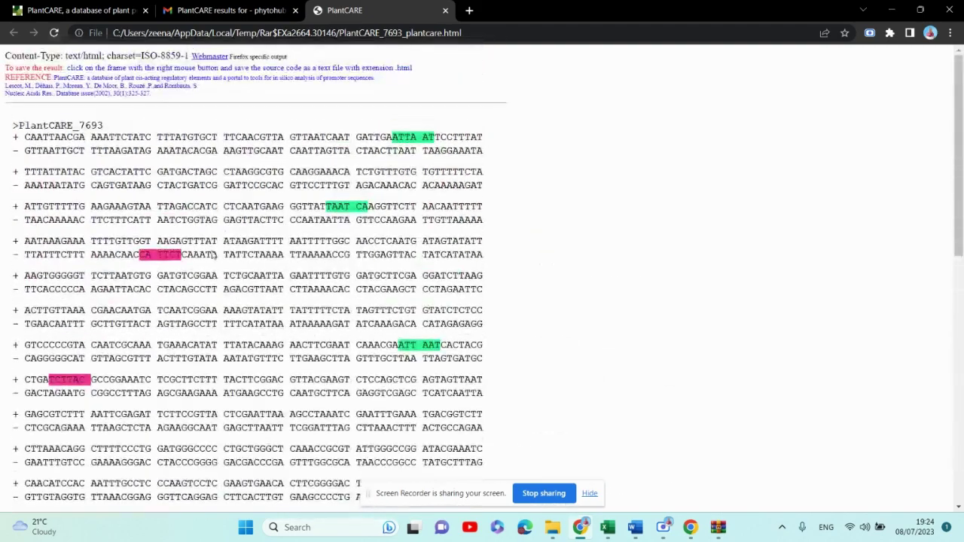
{"action": "scroll", "coordinate": [501, 262], "scroll_direction": "down", "scroll_amount": 12}
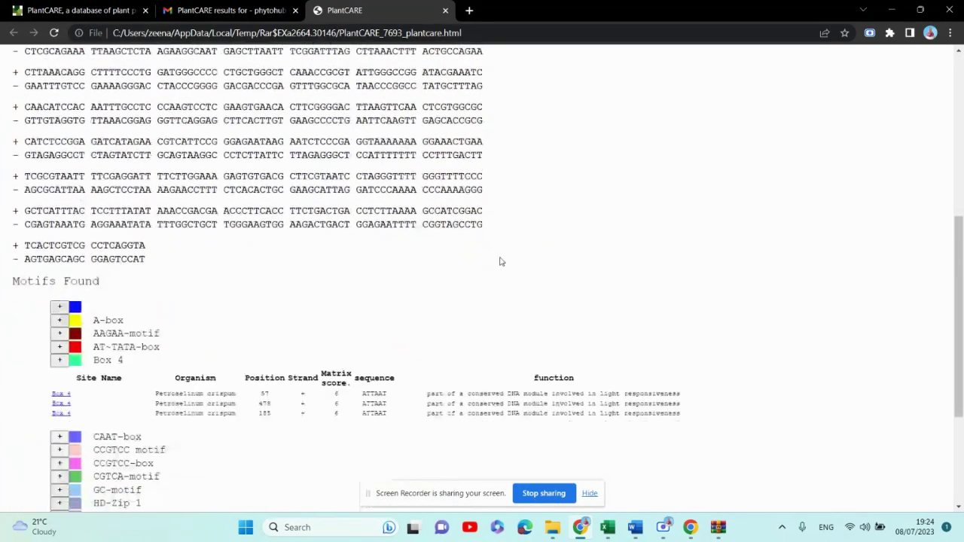
{"action": "scroll", "coordinate": [501, 263], "scroll_direction": "up", "scroll_amount": 11}
{"action": "scroll", "coordinate": [500, 262], "scroll_direction": "down", "scroll_amount": 10}
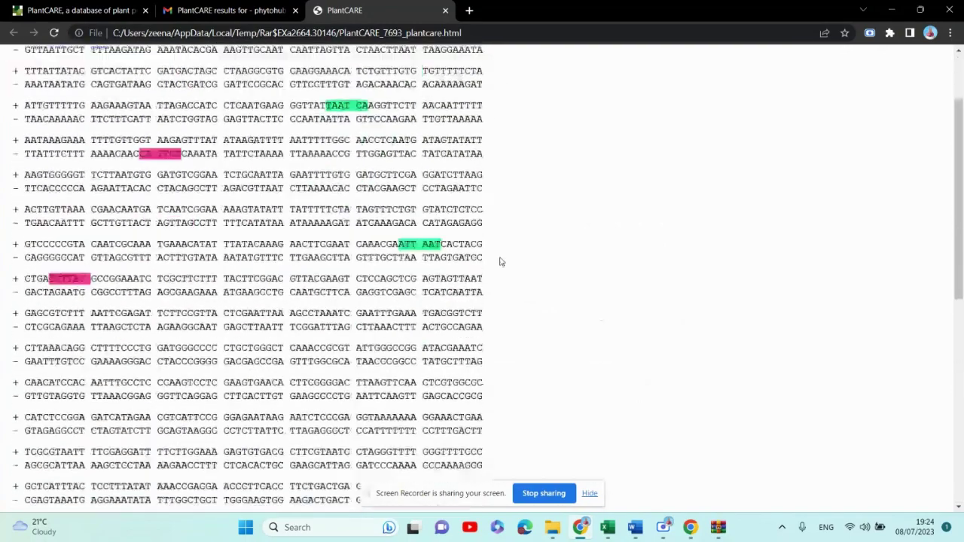
{"action": "scroll", "coordinate": [501, 262], "scroll_direction": "up", "scroll_amount": 4}
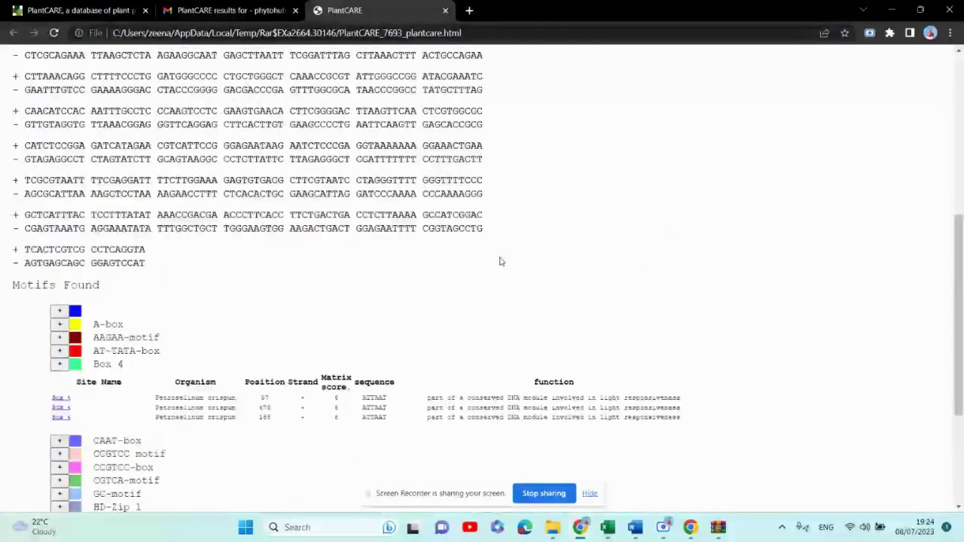
{"action": "scroll", "coordinate": [399, 290], "scroll_direction": "down", "scroll_amount": 4}
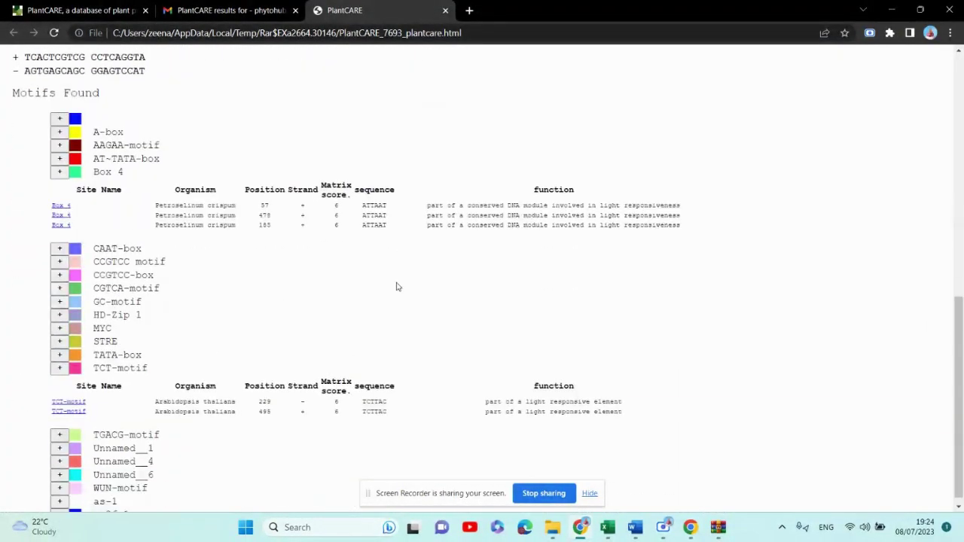
- Minimize the browser, WinRAR and Word windows to reach the Windows desktop
{"action": "left_click", "coordinate": [891, 9]}
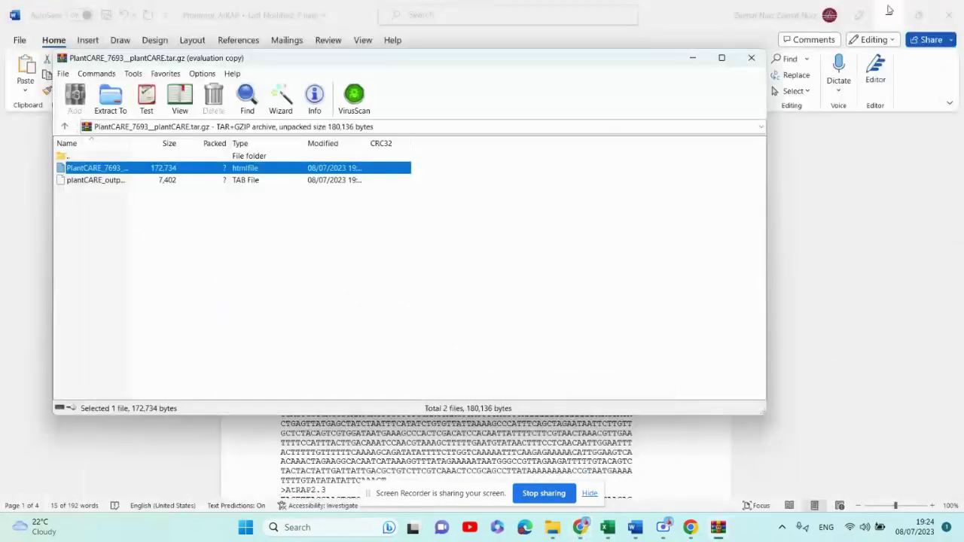
{"action": "left_click", "coordinate": [692, 58]}
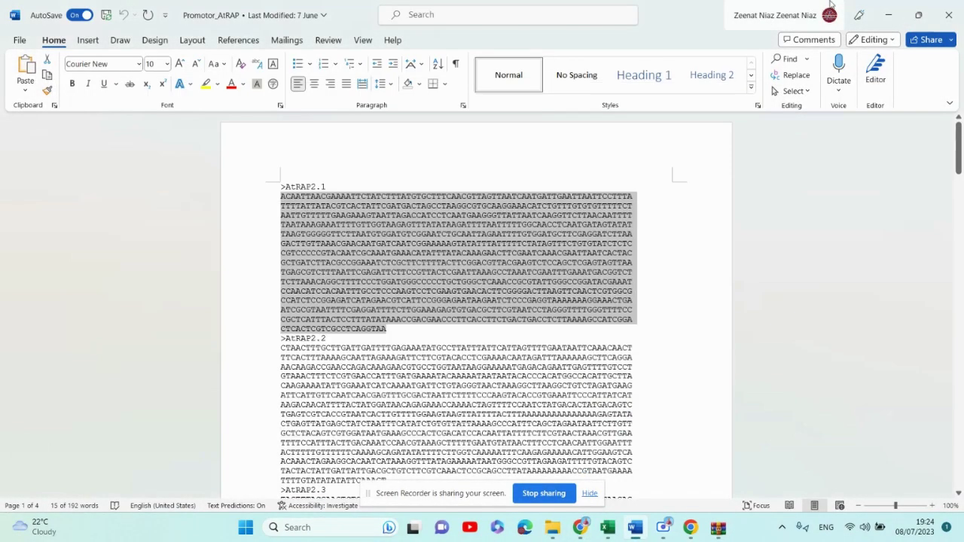
{"action": "left_click", "coordinate": [890, 12]}
{"action": "left_click", "coordinate": [890, 11]}
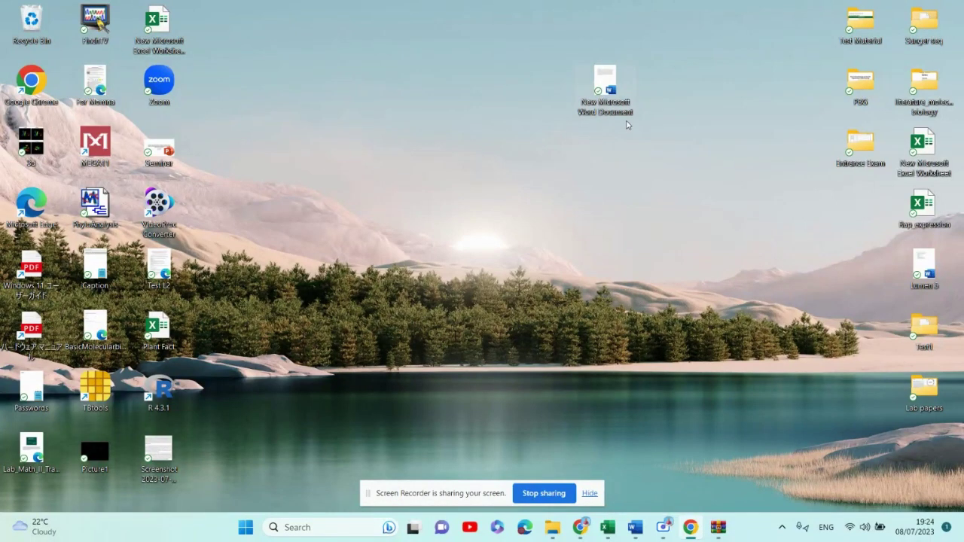
- Create a new Microsoft Excel Worksheet on the desktop and open it in Excel
{"action": "right_click", "coordinate": [694, 161]}
{"action": "mouse_move", "coordinate": [722, 285]}
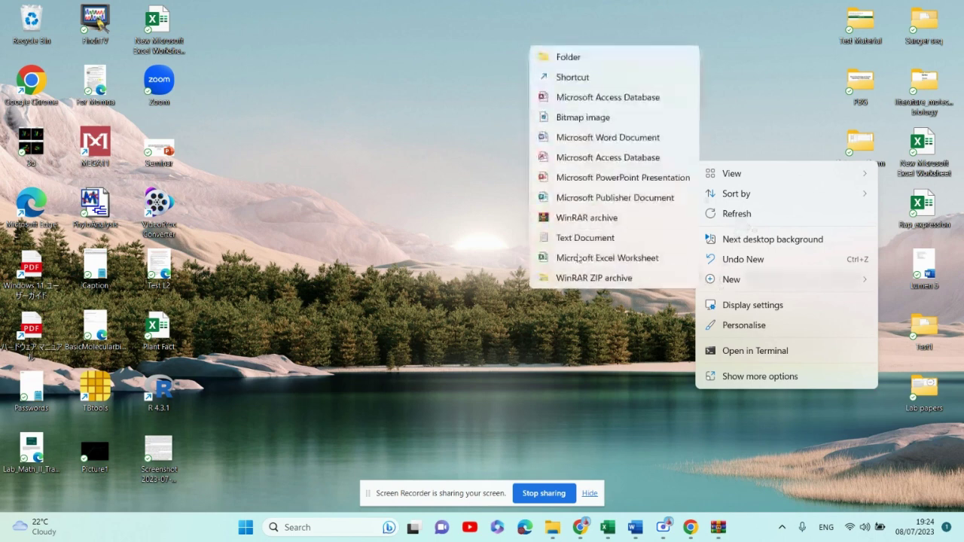
{"action": "left_click", "coordinate": [577, 258]}
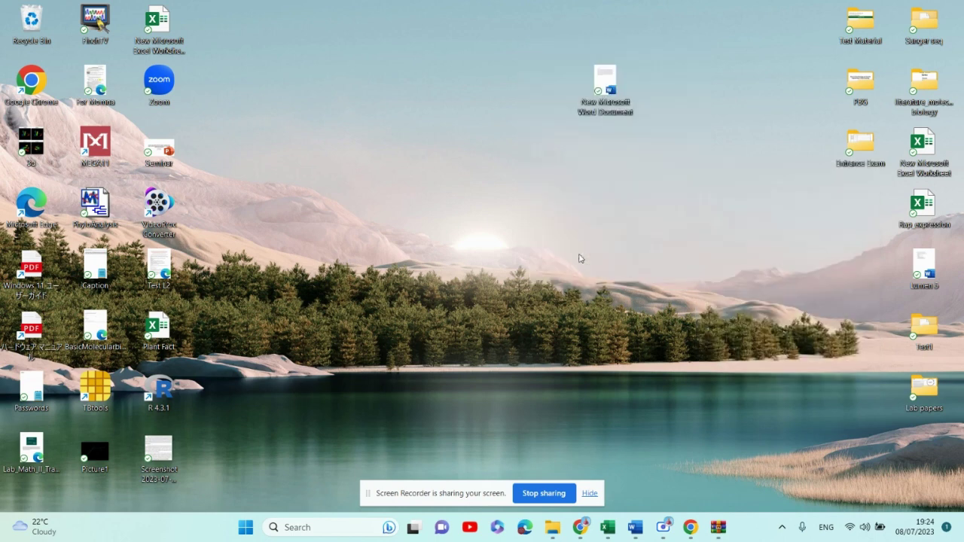
{"action": "left_click", "coordinate": [741, 301]}
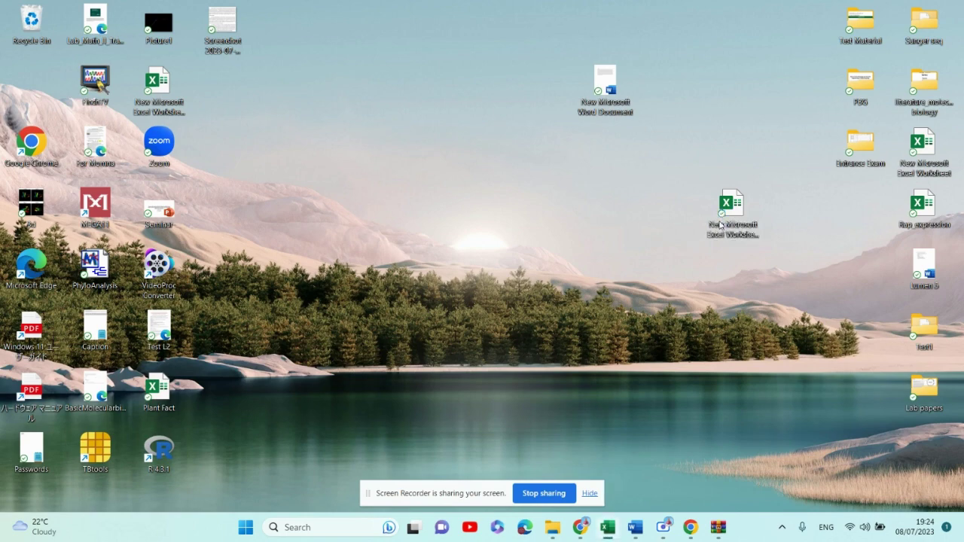
{"action": "double_click", "coordinate": [727, 225]}
{"action": "left_click", "coordinate": [726, 225]}
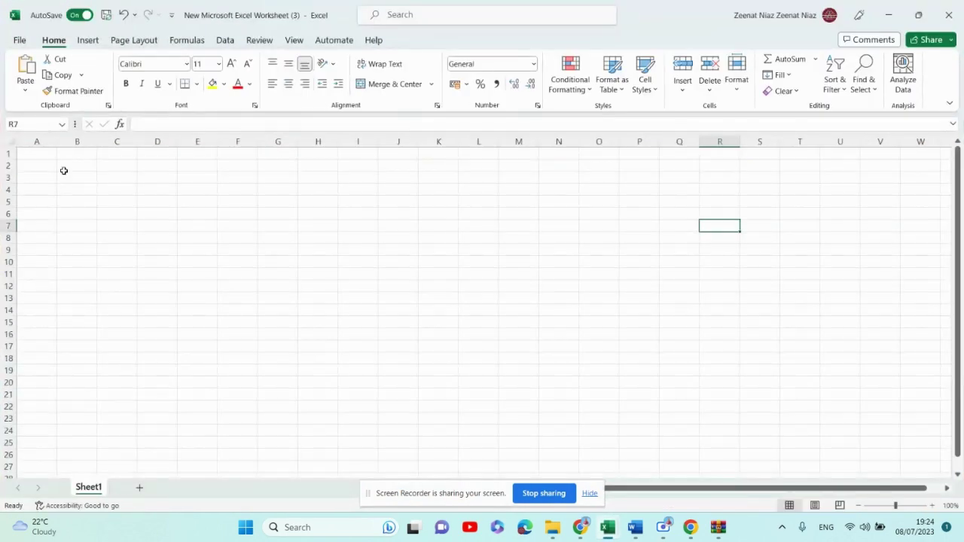
- Fill column A with the header gene id and AtRAP2.1 copied from the Word promoter document, and autofit the column width
{"action": "left_click", "coordinate": [30, 154]}
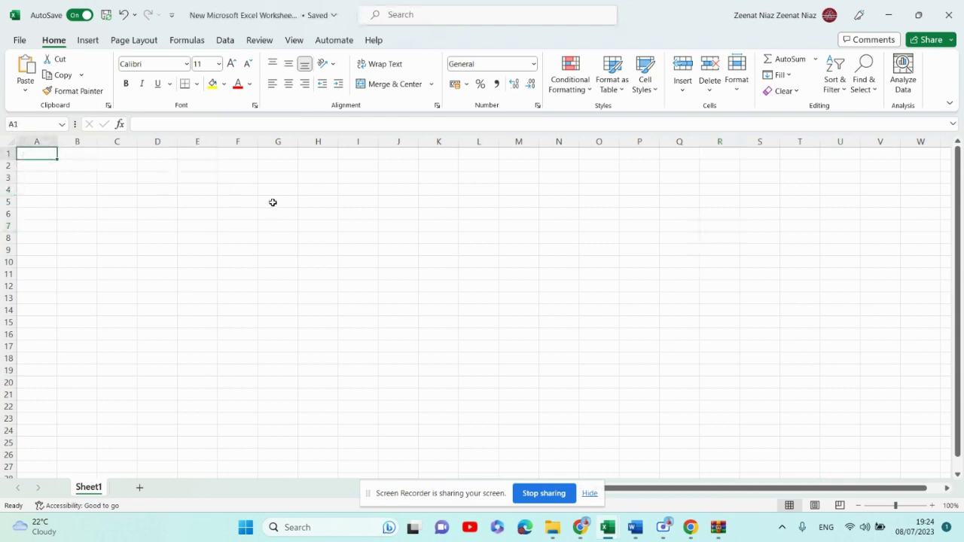
{"action": "type", "text": "gene id"}
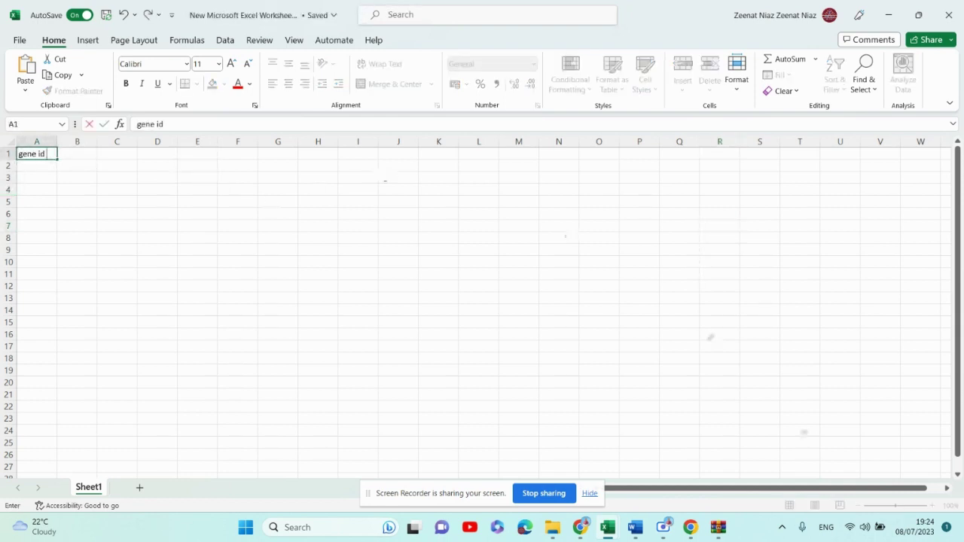
{"action": "left_click", "coordinate": [630, 533]}
{"action": "double_click", "coordinate": [304, 186]}
{"action": "key", "text": "ctrl+c"}
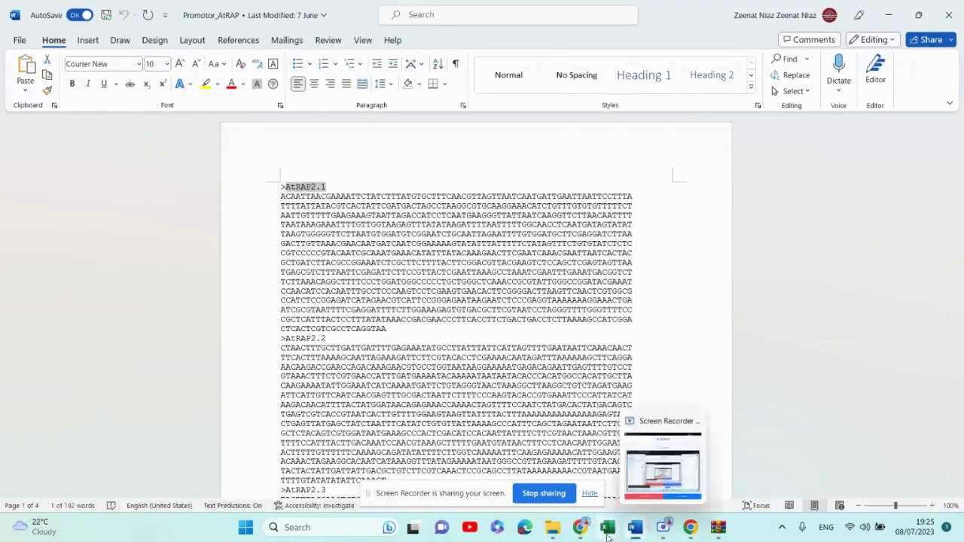
{"action": "mouse_move", "coordinate": [608, 537]}
{"action": "left_click", "coordinate": [648, 491]}
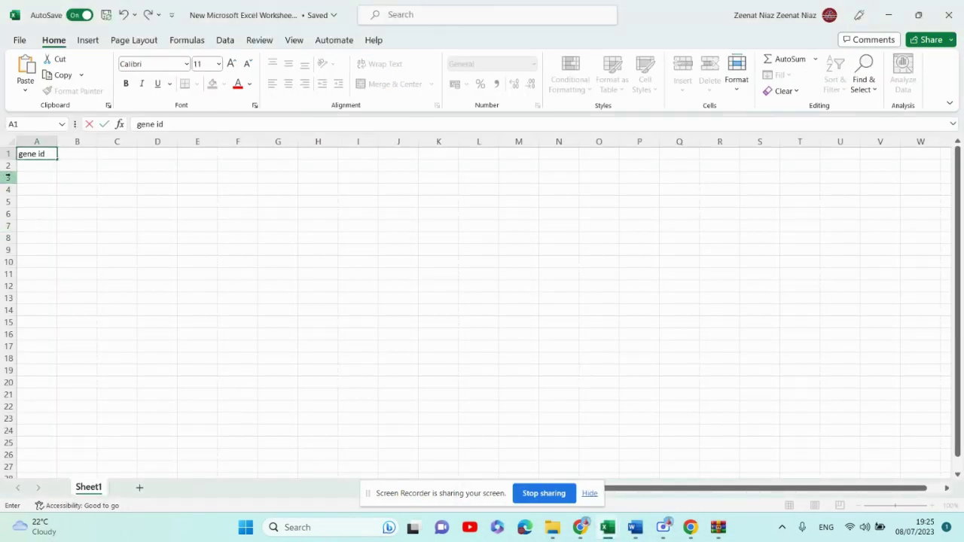
{"action": "left_click", "coordinate": [33, 166]}
{"action": "key", "text": "ctrl+v"}
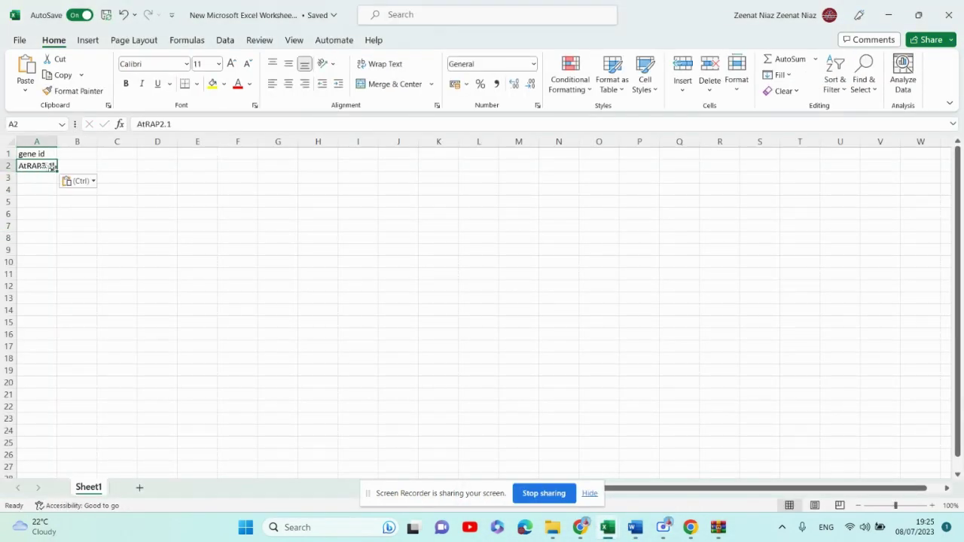
{"action": "double_click", "coordinate": [56, 140]}
- Switch to the PlantCARE results in Chrome and expand the unnamed blue entry under Motifs Found to examine its sites
{"action": "left_click", "coordinate": [67, 153]}
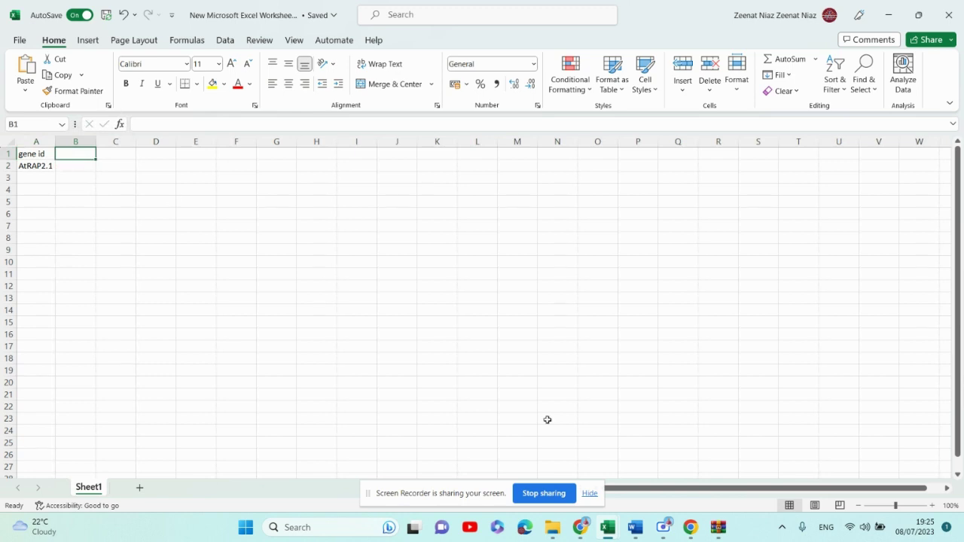
{"action": "mouse_move", "coordinate": [606, 531]}
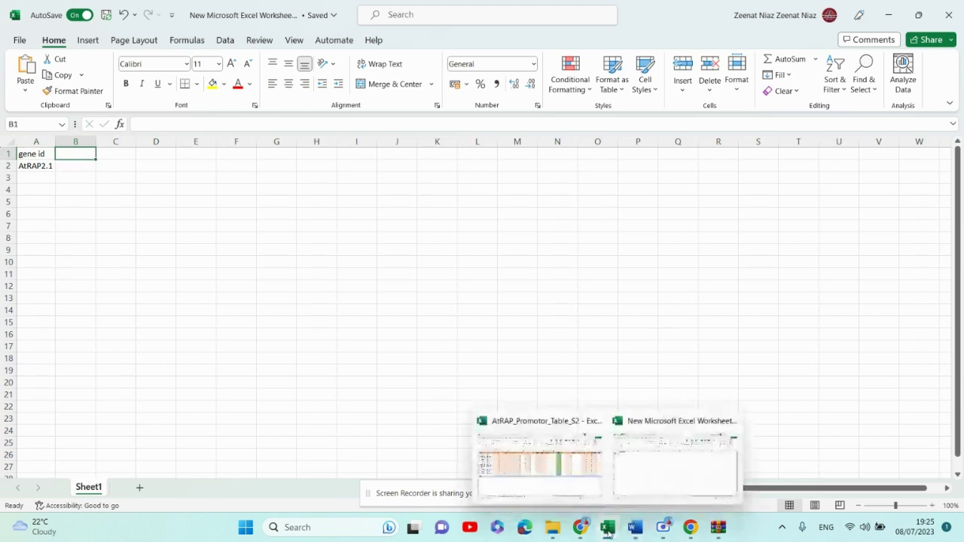
{"action": "left_click", "coordinate": [691, 531]}
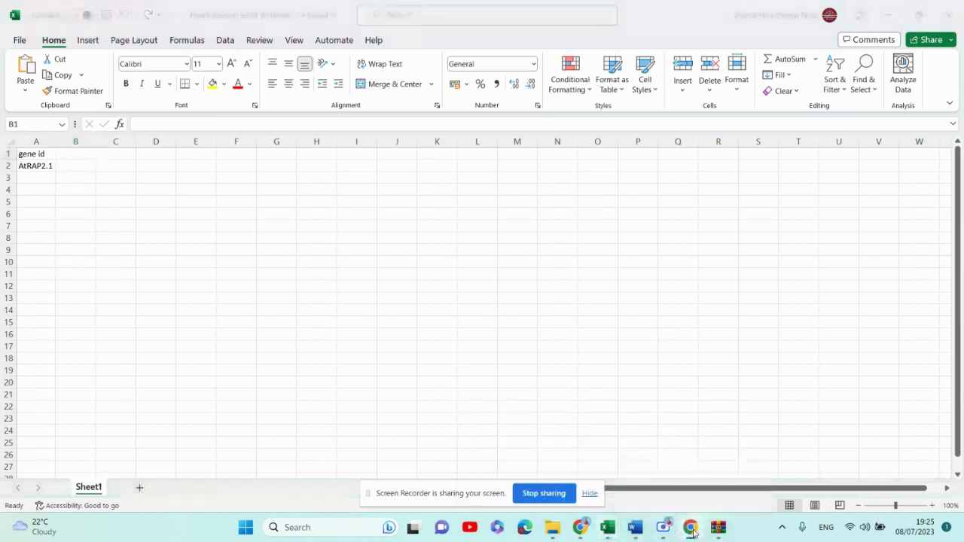
{"action": "left_click", "coordinate": [580, 528]}
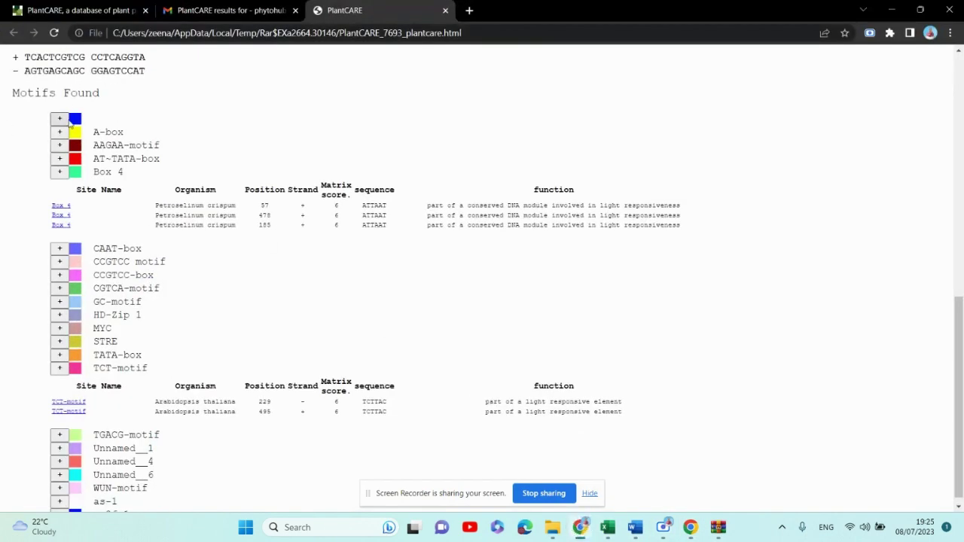
{"action": "scroll", "coordinate": [181, 164], "scroll_direction": "up", "scroll_amount": 1}
{"action": "scroll", "coordinate": [181, 164], "scroll_direction": "up", "scroll_amount": 2}
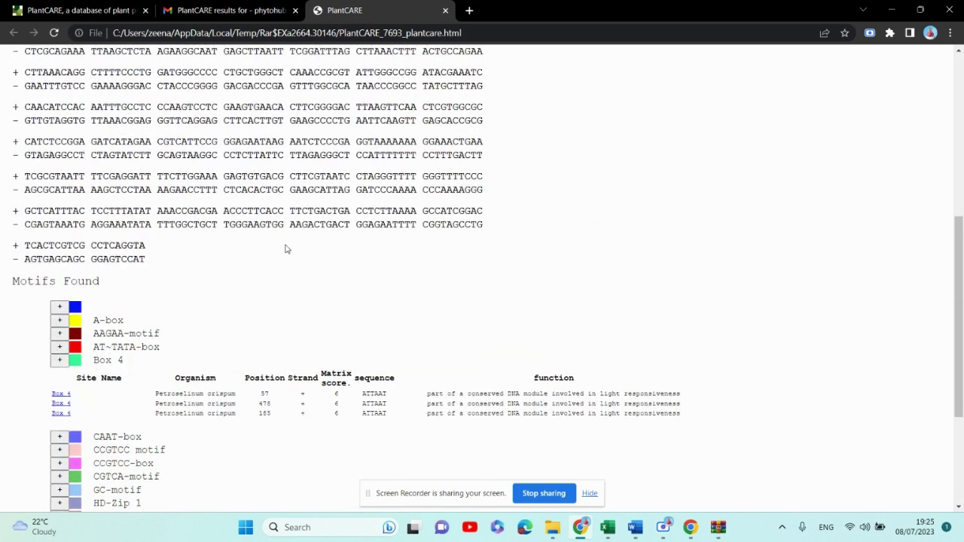
{"action": "scroll", "coordinate": [286, 249], "scroll_direction": "down", "scroll_amount": 2}
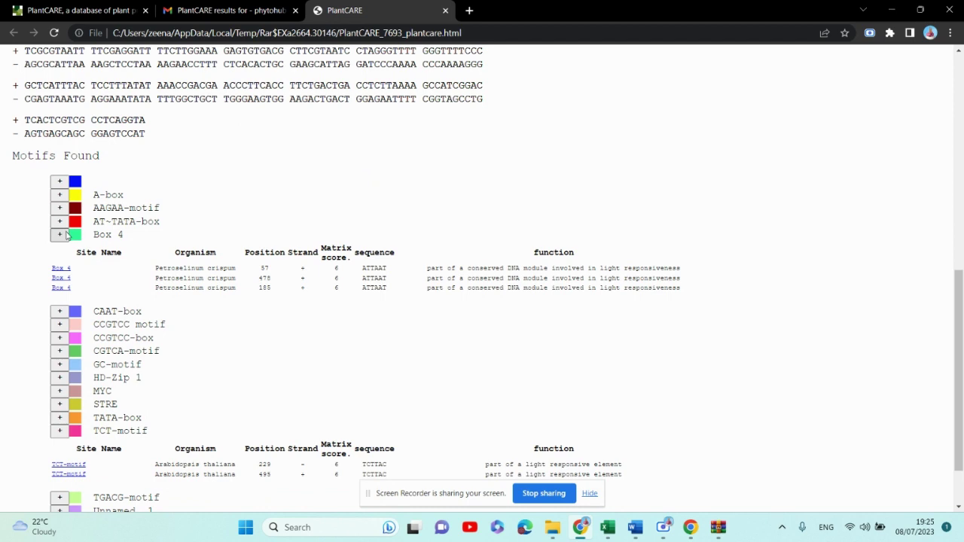
{"action": "left_click", "coordinate": [60, 182]}
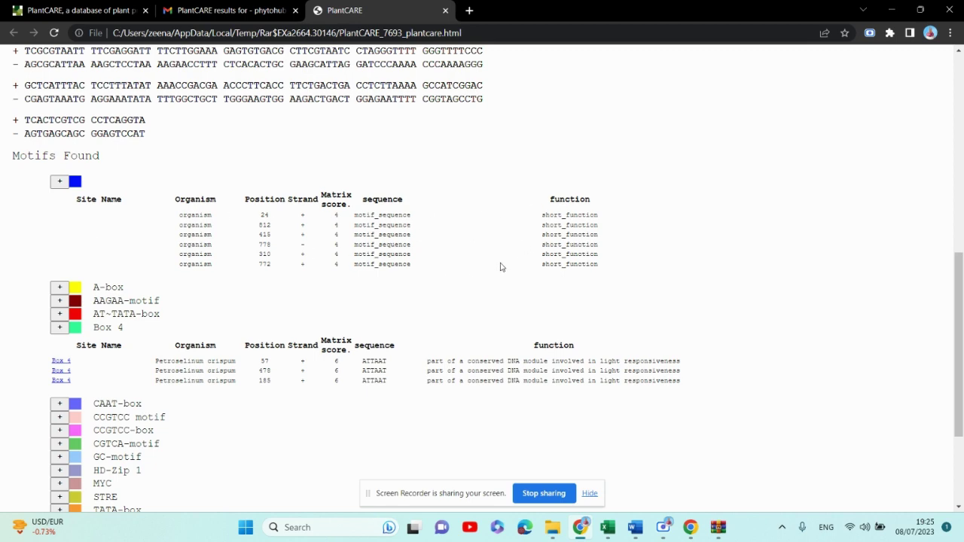
{"action": "scroll", "coordinate": [233, 231], "scroll_direction": "down", "scroll_amount": 2}
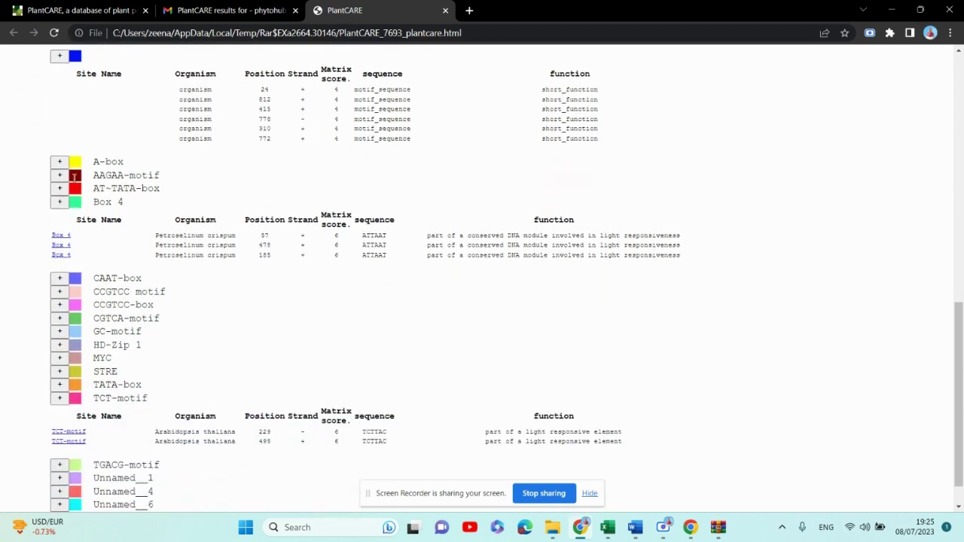
- Expand the A-box entry under Motifs Found and copy its name into cell B1 of the new worksheet
{"action": "left_click", "coordinate": [59, 163]}
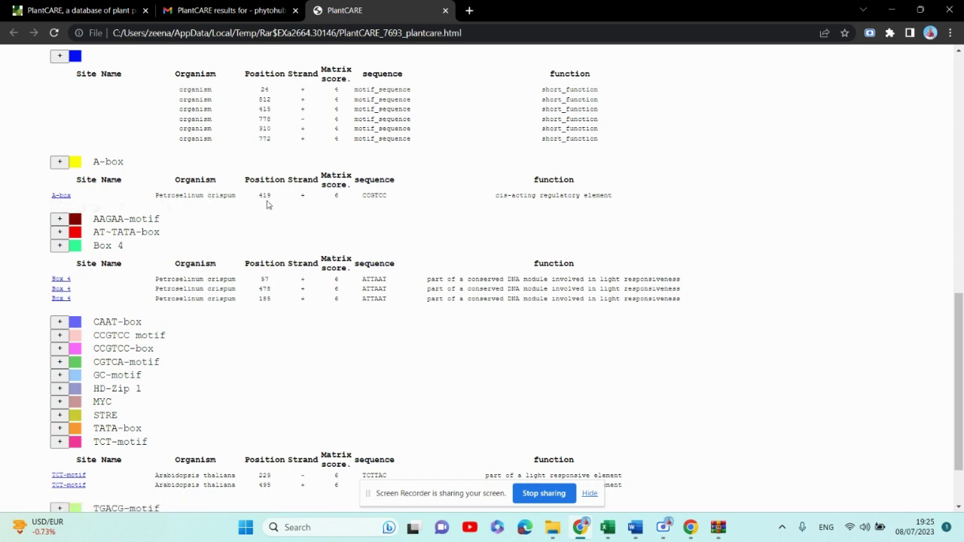
{"action": "left_click_drag", "start_coordinate": [99, 163], "coordinate": [133, 168]}
{"action": "key", "text": "ctrl+c"}
{"action": "left_click", "coordinate": [106, 162]}
{"action": "mouse_move", "coordinate": [608, 526]}
{"action": "left_click", "coordinate": [667, 437]}
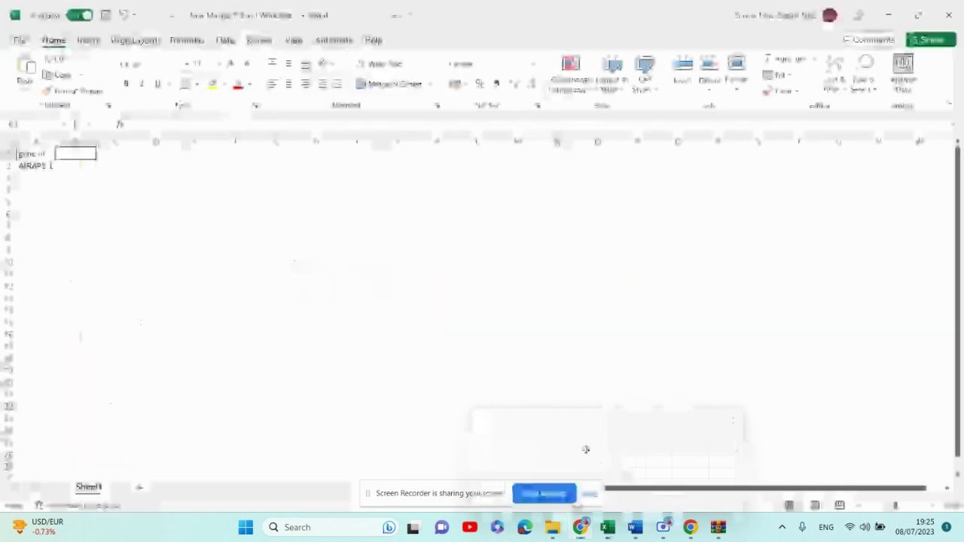
{"action": "key", "text": "ctrl+v"}
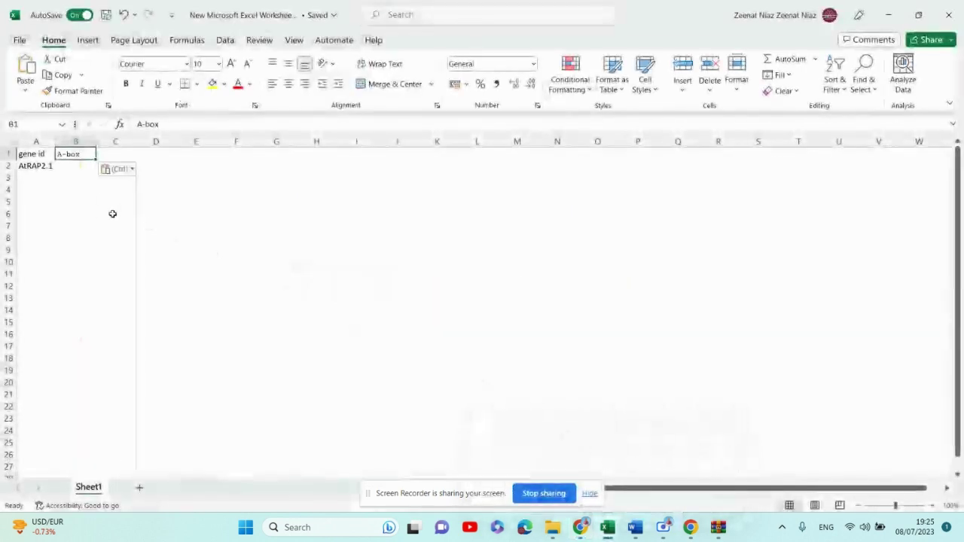
- Check the A-box sites in the PlantCARE results and enter the count 1 for AtRAP2.1 in cell B2
{"action": "left_click", "coordinate": [74, 164]}
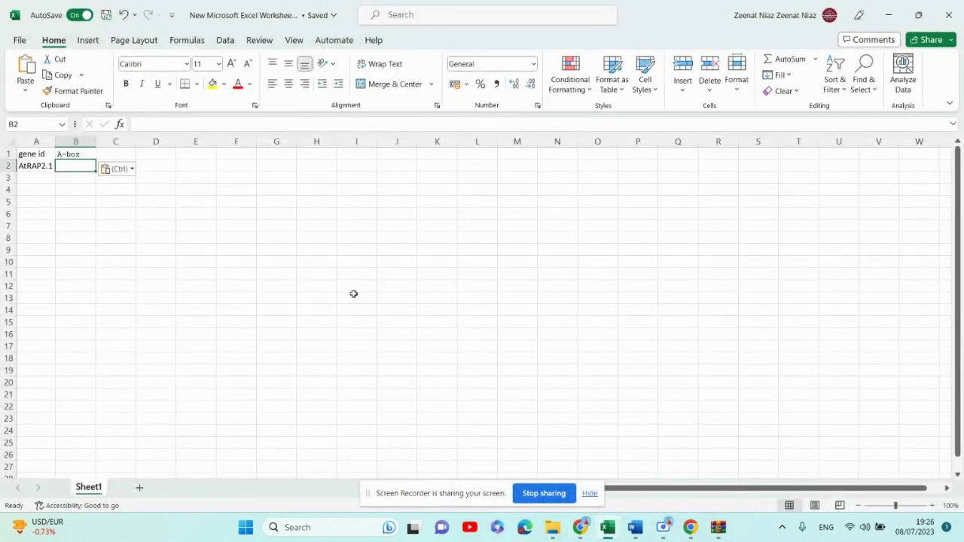
{"action": "left_click", "coordinate": [580, 528]}
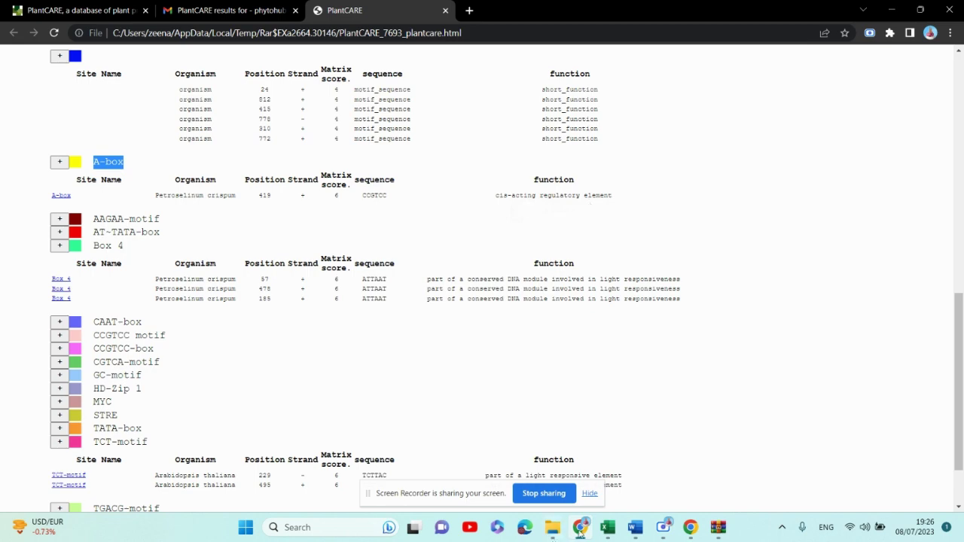
{"action": "left_click", "coordinate": [580, 532]}
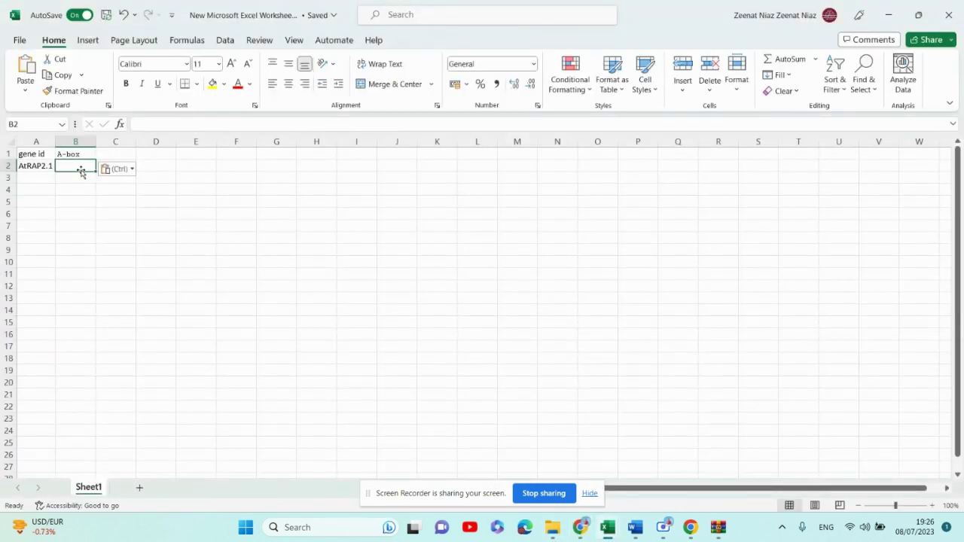
{"action": "key", "text": "ctrl"}
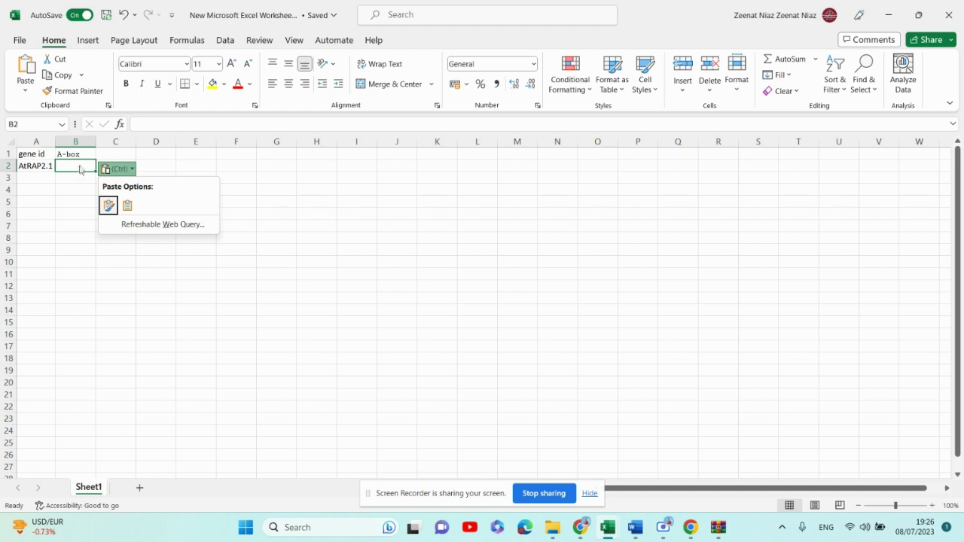
{"action": "left_click", "coordinate": [75, 166]}
{"action": "left_click", "coordinate": [82, 196]}
{"action": "left_click", "coordinate": [73, 166]}
{"action": "type", "text": "1"}
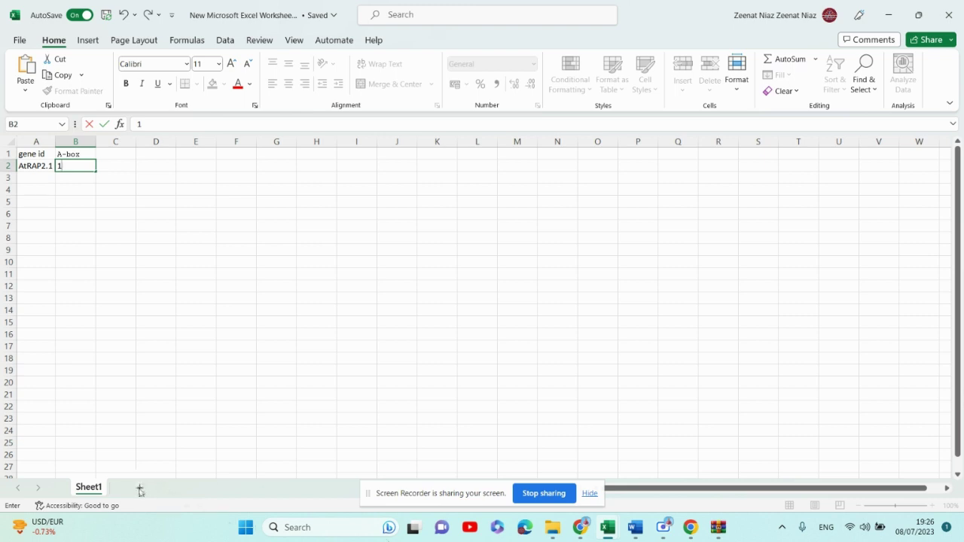
{"action": "left_click", "coordinate": [276, 443]}
- Add a second sheet to the workbook and rename it function
{"action": "left_click", "coordinate": [141, 490]}
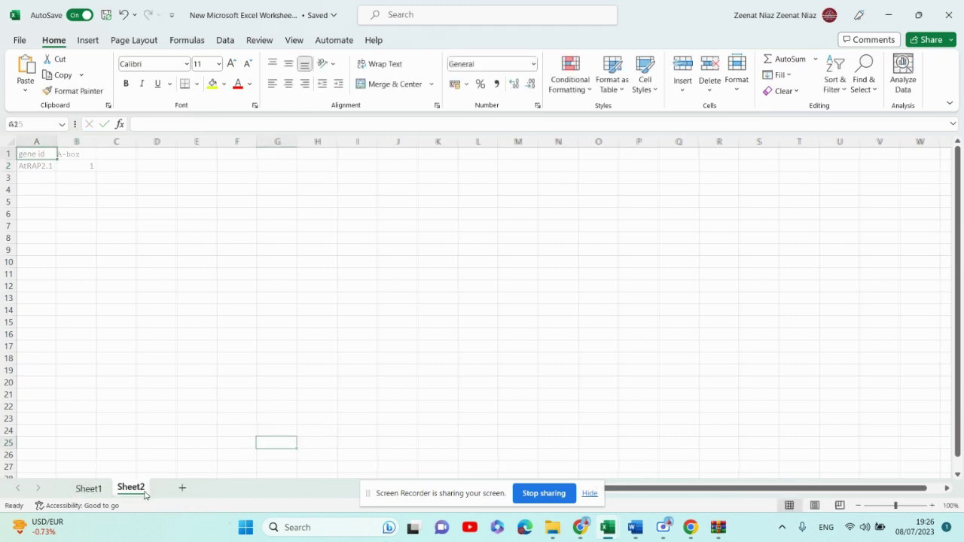
{"action": "right_click", "coordinate": [145, 493]}
{"action": "left_click", "coordinate": [182, 312]}
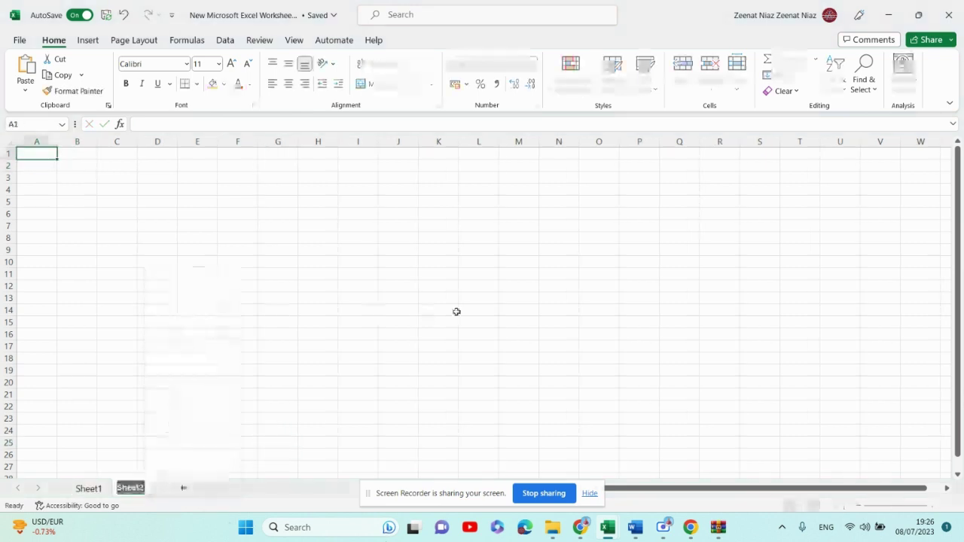
{"action": "type", "text": "func"}
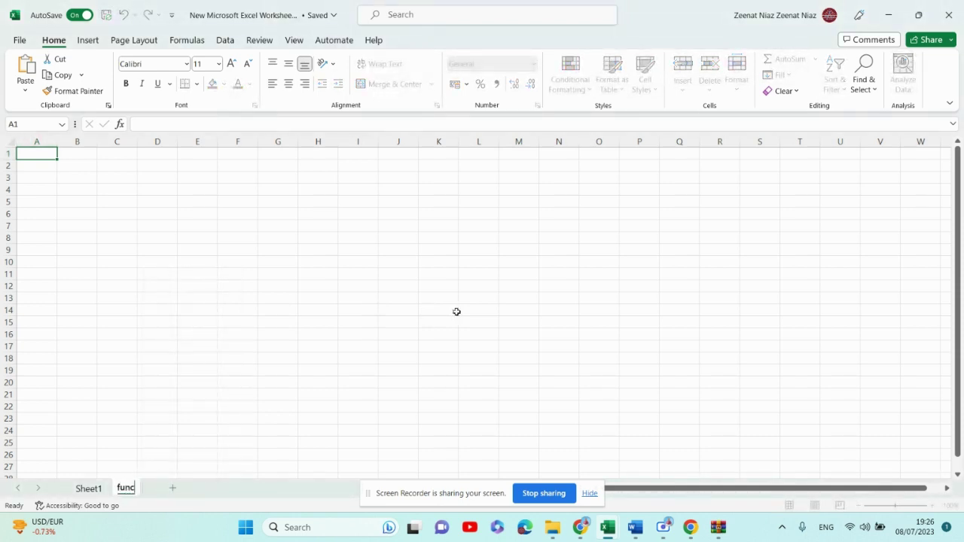
{"action": "type", "text": "tion"}
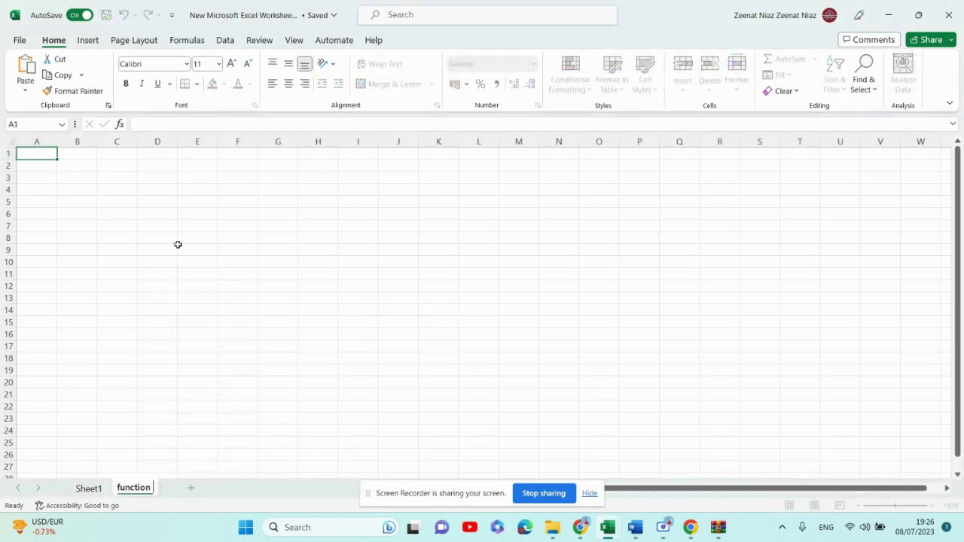
{"action": "left_click_drag", "start_coordinate": [168, 250], "coordinate": [197, 249]}
- Copy the A-box details table, including its header row, from the PlantCARE results into the function sheet starting at cell A1
{"action": "left_click", "coordinate": [29, 151]}
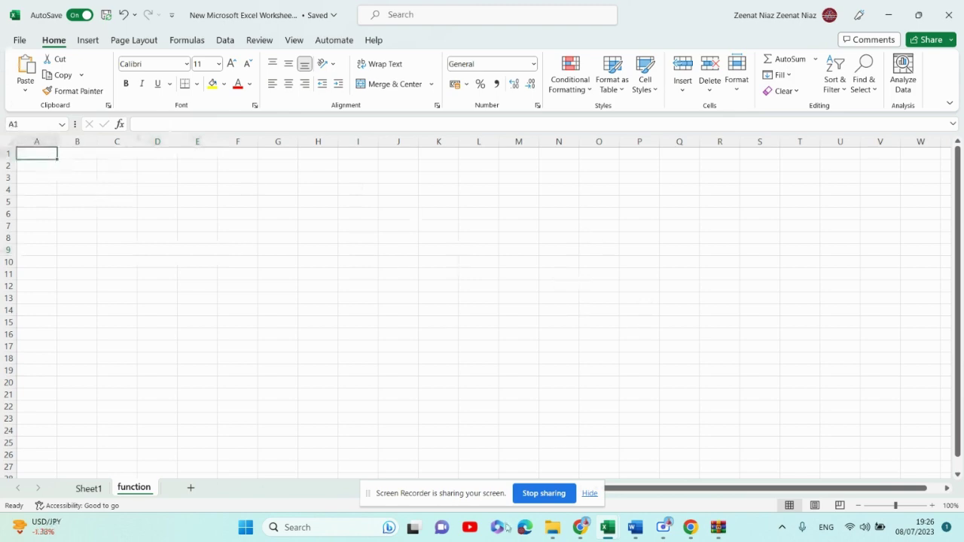
{"action": "left_click", "coordinate": [580, 527]}
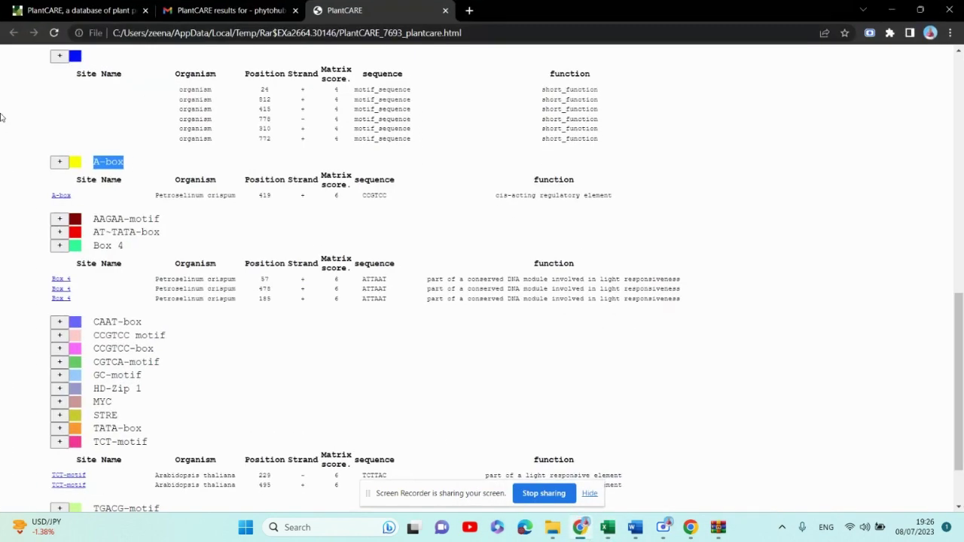
{"action": "left_click", "coordinate": [40, 162]}
{"action": "left_click_drag", "start_coordinate": [72, 172], "coordinate": [635, 201]}
{"action": "key", "text": "ctrl+c"}
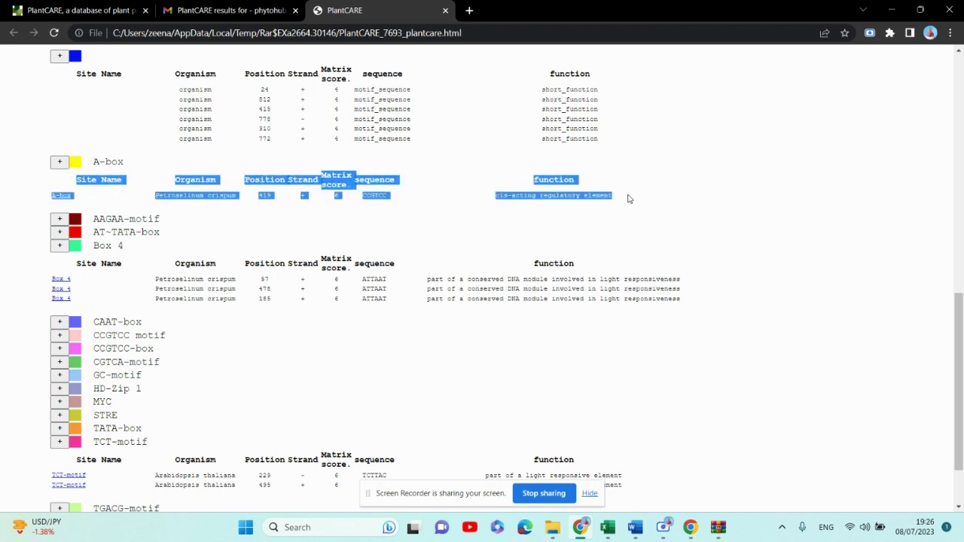
{"action": "left_click", "coordinate": [608, 527]}
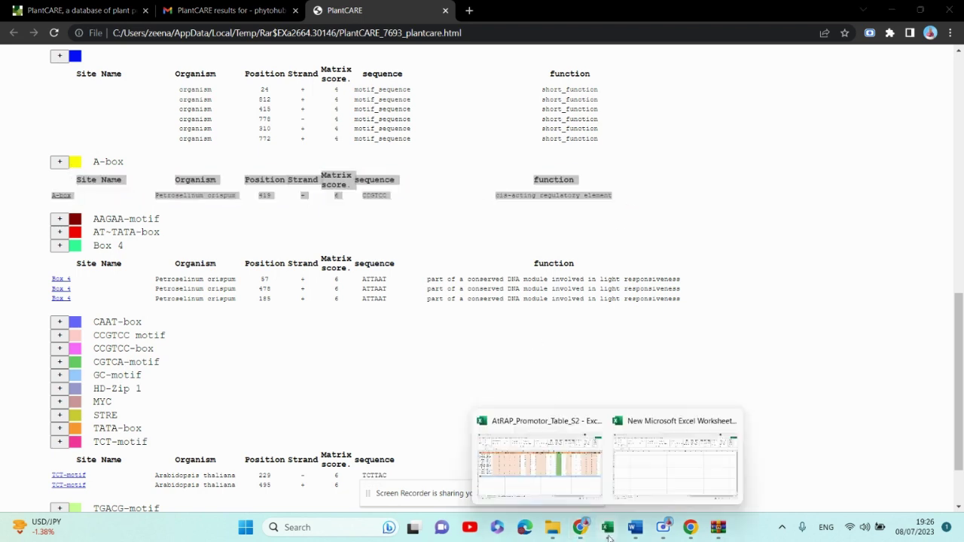
{"action": "left_click", "coordinate": [662, 488]}
{"action": "key", "text": "ctrl+v"}
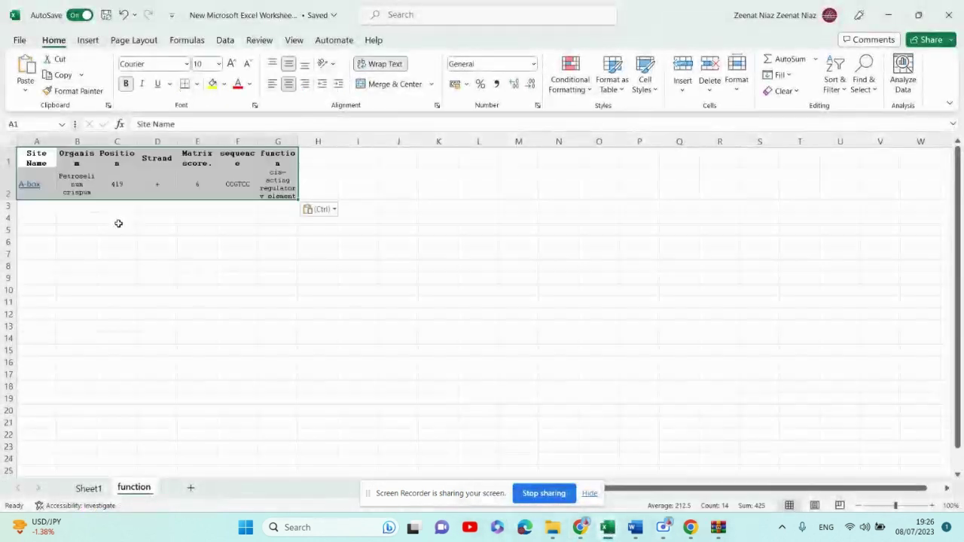
{"action": "left_click", "coordinate": [208, 248]}
- Review the A-box count on Sheet1 against the pasted A-box details on the function sheet, ending on Sheet1
{"action": "left_click", "coordinate": [80, 493]}
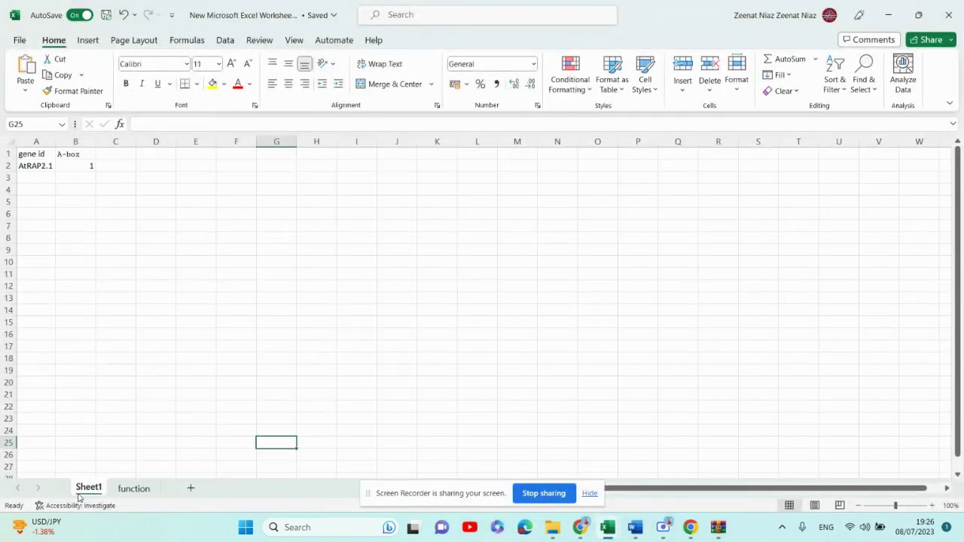
{"action": "key", "text": "ctrl+Page_Down"}
{"action": "left_click", "coordinate": [80, 491]}
{"action": "left_click", "coordinate": [135, 488]}
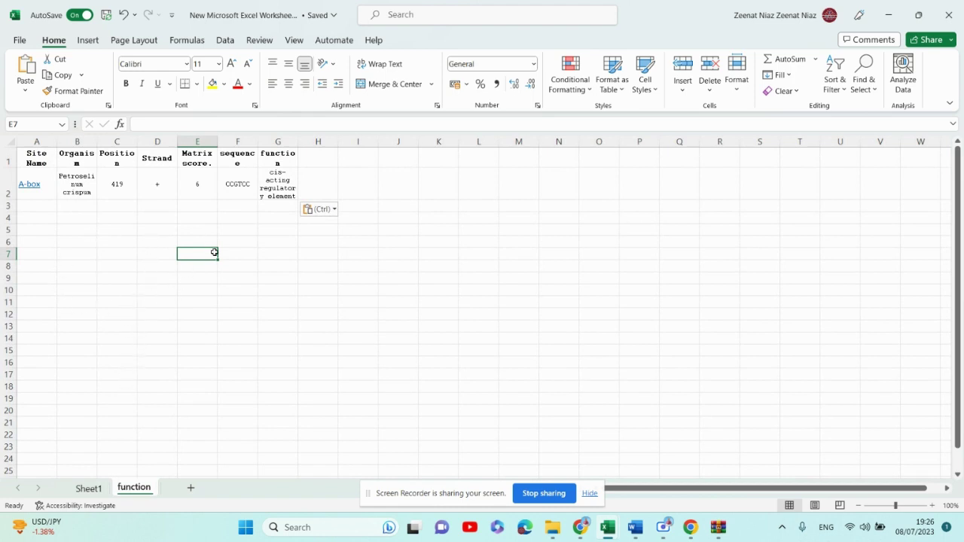
{"action": "left_click", "coordinate": [85, 489]}
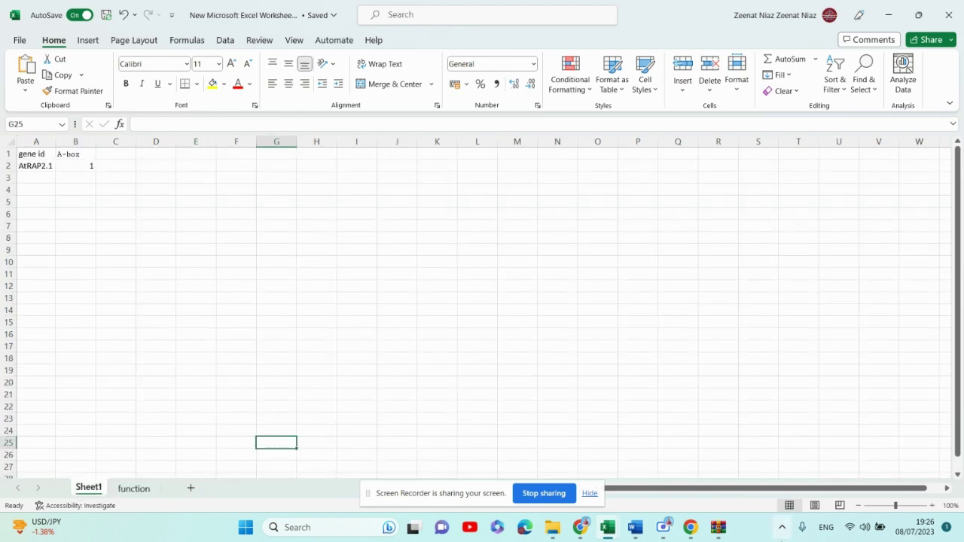
- Return to the PlantCARE results in Chrome and expand the AAGAA-motif entry to examine its sites and function
{"action": "left_click", "coordinate": [580, 526]}
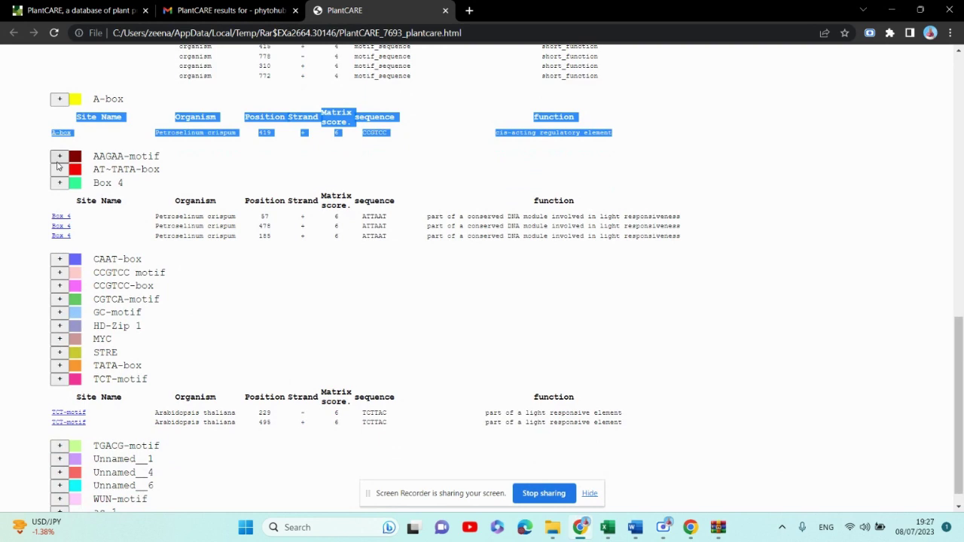
{"action": "left_click", "coordinate": [58, 160]}
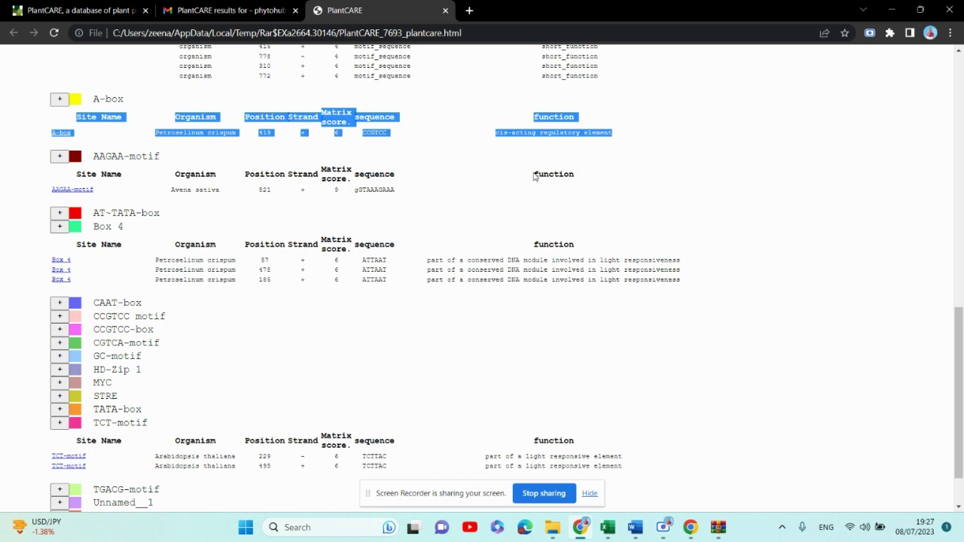
- Check the AAGAA-motif entry's function field, and expand the AT~TATA-box entry to examine its sites and function
{"action": "left_click", "coordinate": [512, 193]}
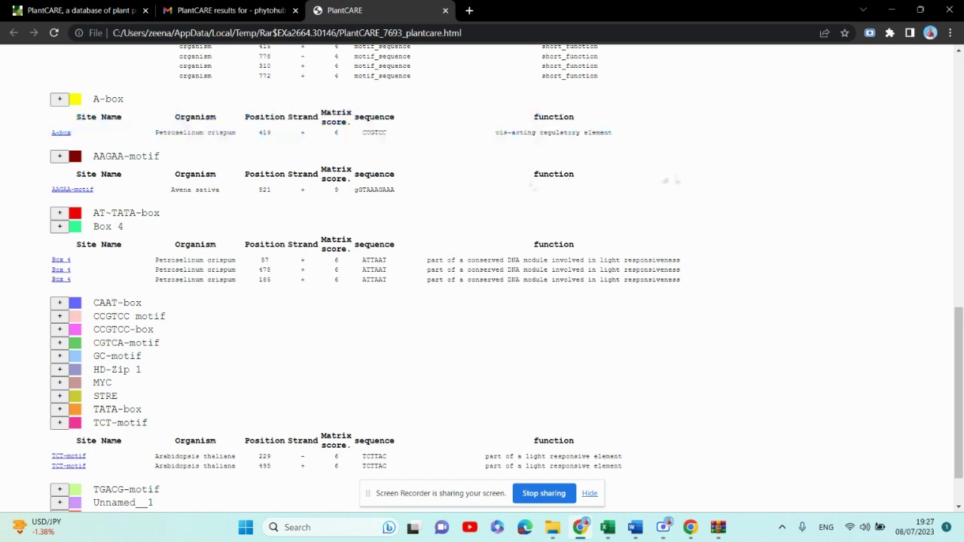
{"action": "scroll", "coordinate": [279, 236], "scroll_direction": "down", "scroll_amount": 1}
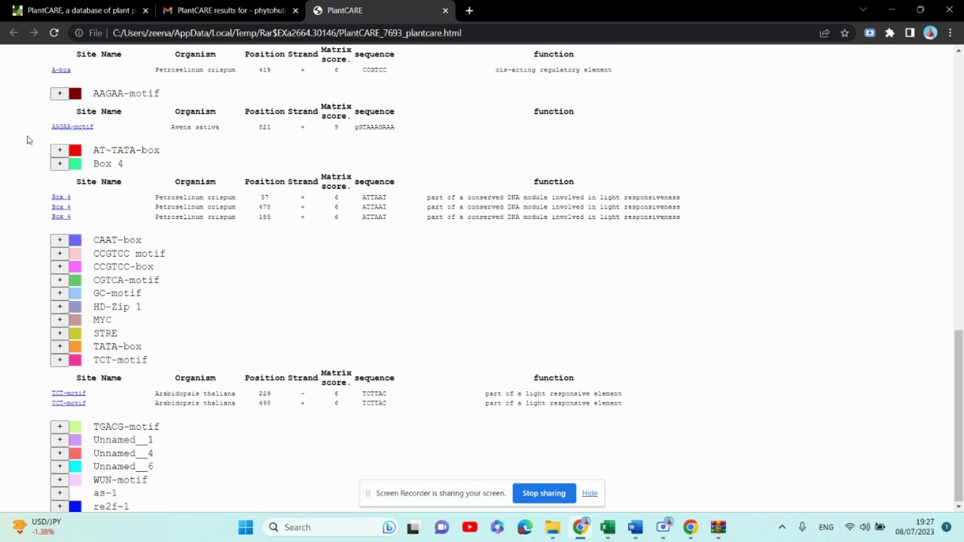
{"action": "scroll", "coordinate": [621, 201], "scroll_direction": "up", "scroll_amount": 1}
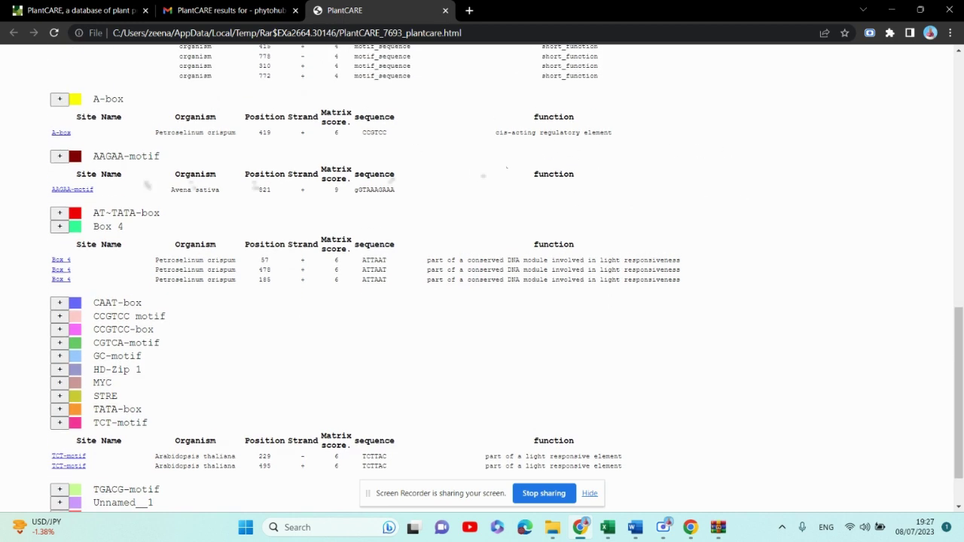
{"action": "left_click", "coordinate": [58, 213]}
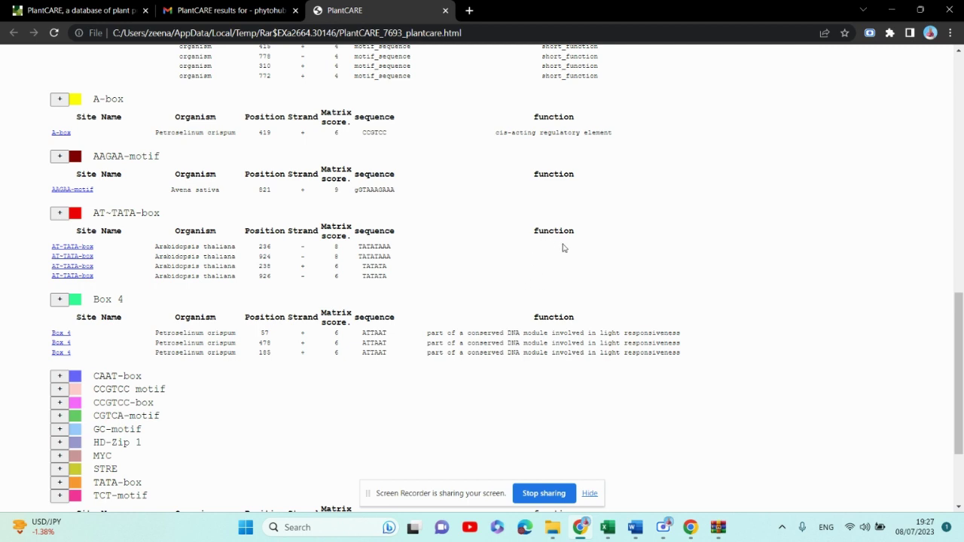
- Copy the motif name Box 4 from the PlantCARE results into cell C1 of Sheet1 in the new Excel workbook
{"action": "scroll", "coordinate": [419, 245], "scroll_direction": "down", "scroll_amount": 2}
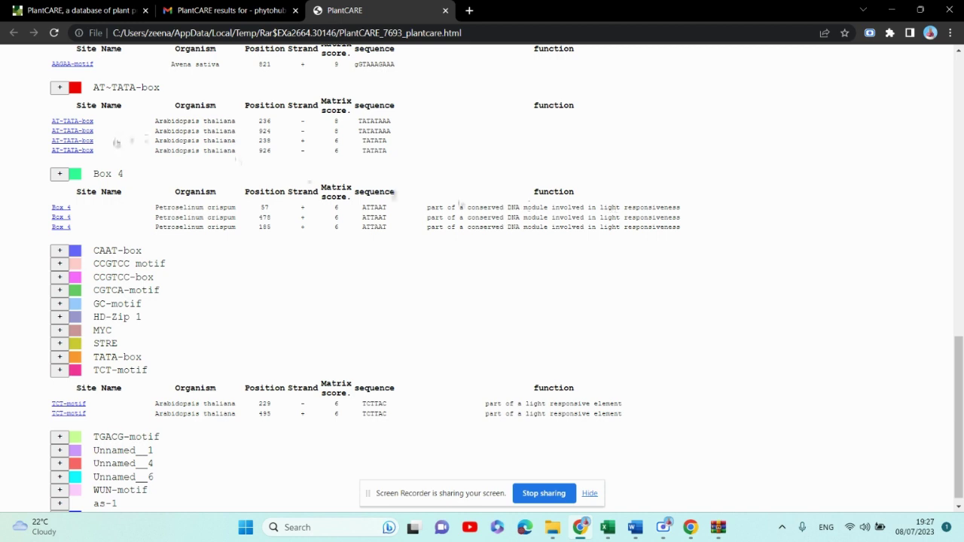
{"action": "left_click_drag", "start_coordinate": [93, 174], "coordinate": [183, 178]}
{"action": "key", "text": "ctrl+c"}
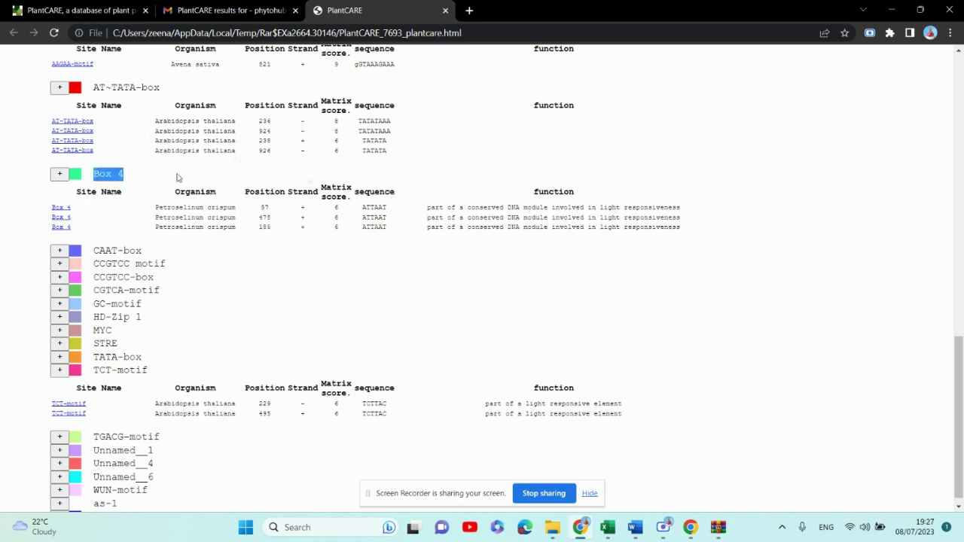
{"action": "left_click", "coordinate": [608, 527]}
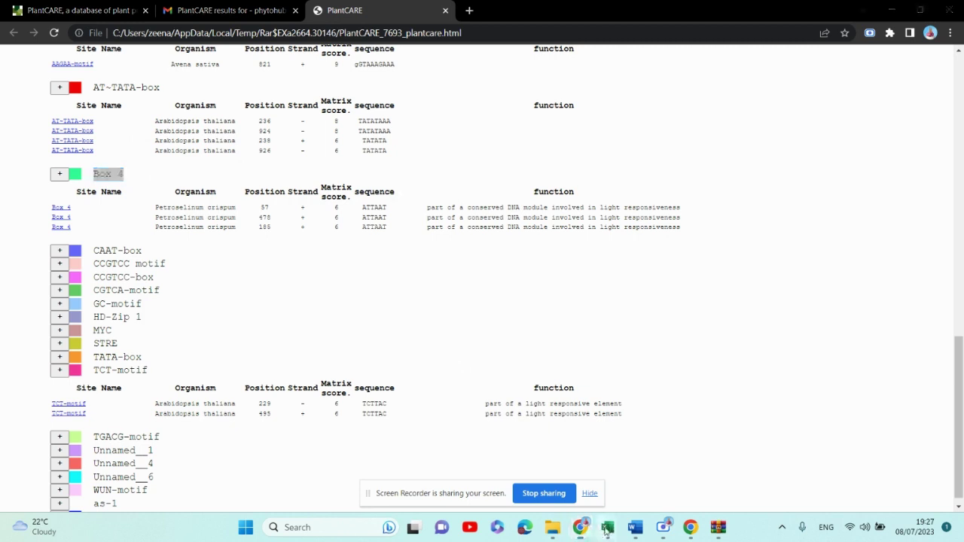
{"action": "left_click", "coordinate": [671, 487]}
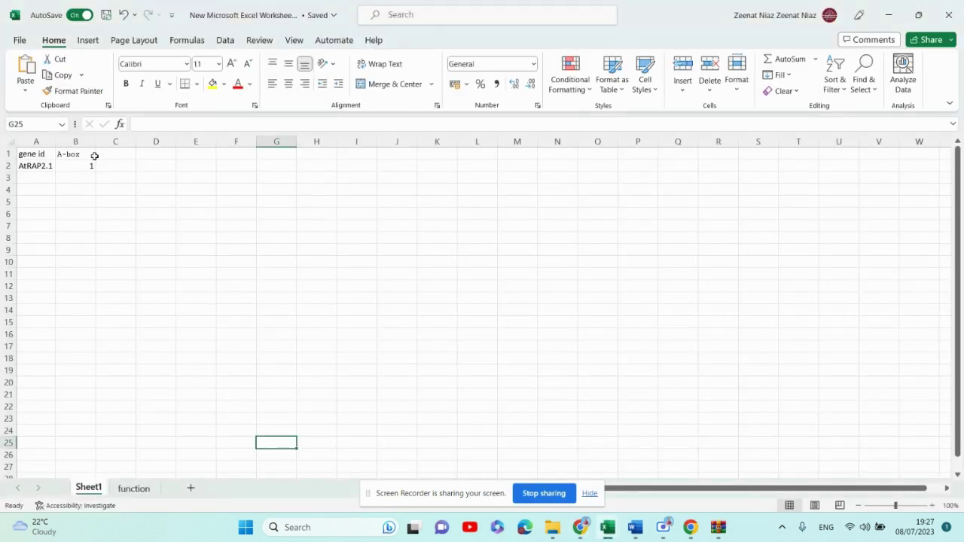
{"action": "left_click", "coordinate": [119, 155]}
{"action": "key", "text": "ctrl+v"}
{"action": "key", "text": "Return"}
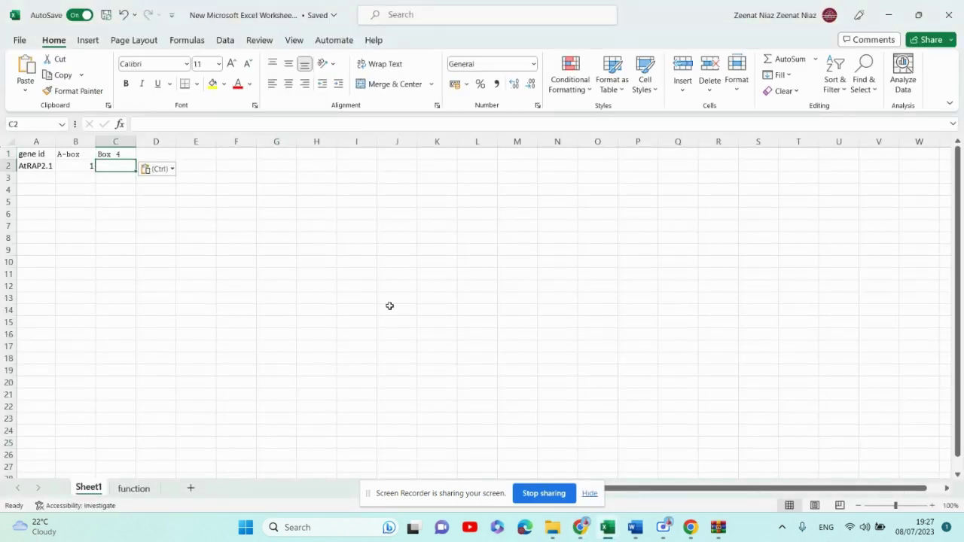
- Recheck the Box 4 sites in the PlantCARE results and enter the count 3 for AtRAP2.1 in cell C2 of Sheet1
{"action": "left_click", "coordinate": [581, 528]}
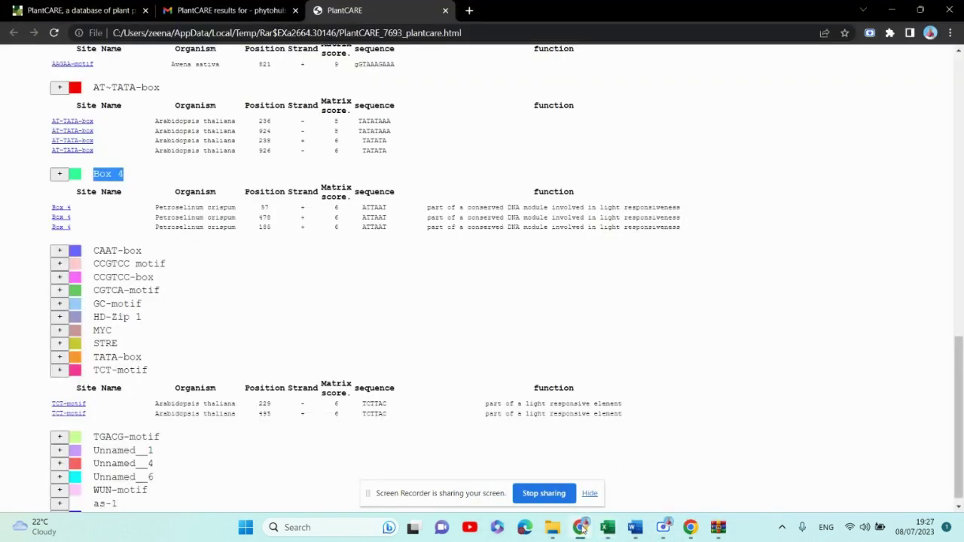
{"action": "left_click", "coordinate": [582, 529]}
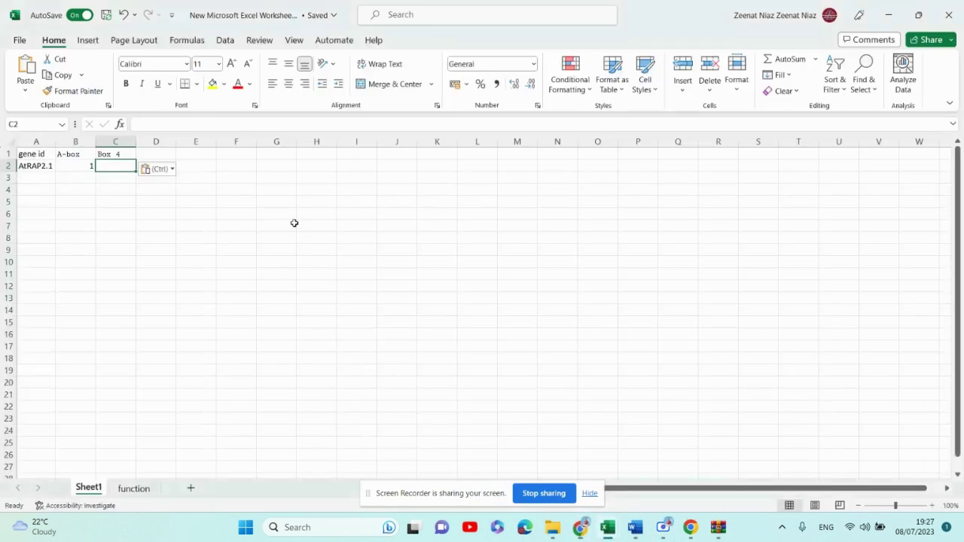
{"action": "type", "text": "3"}
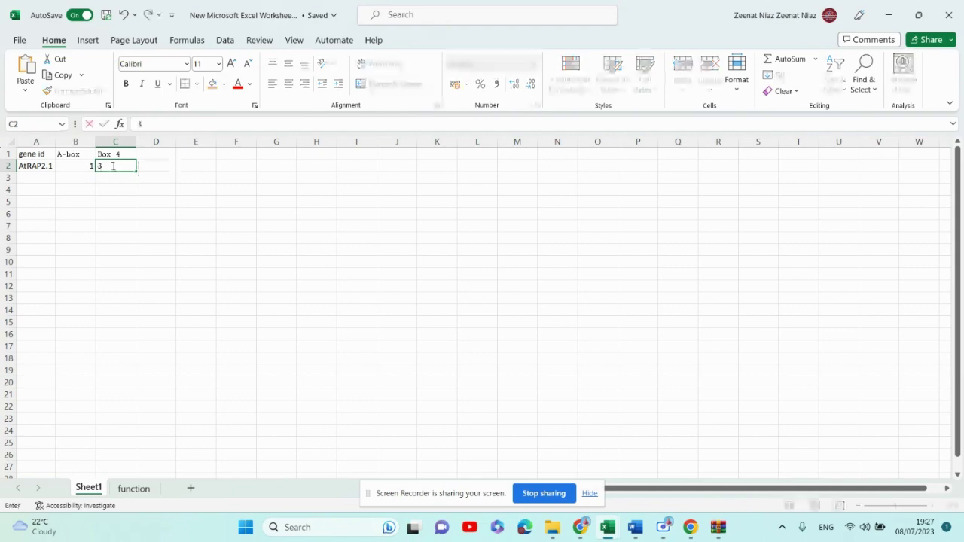
- Copy the Box 4 details table, including its header row, from the PlantCARE results into the function sheet starting at cell A3
{"action": "left_click", "coordinate": [582, 529]}
{"action": "left_click", "coordinate": [507, 306]}
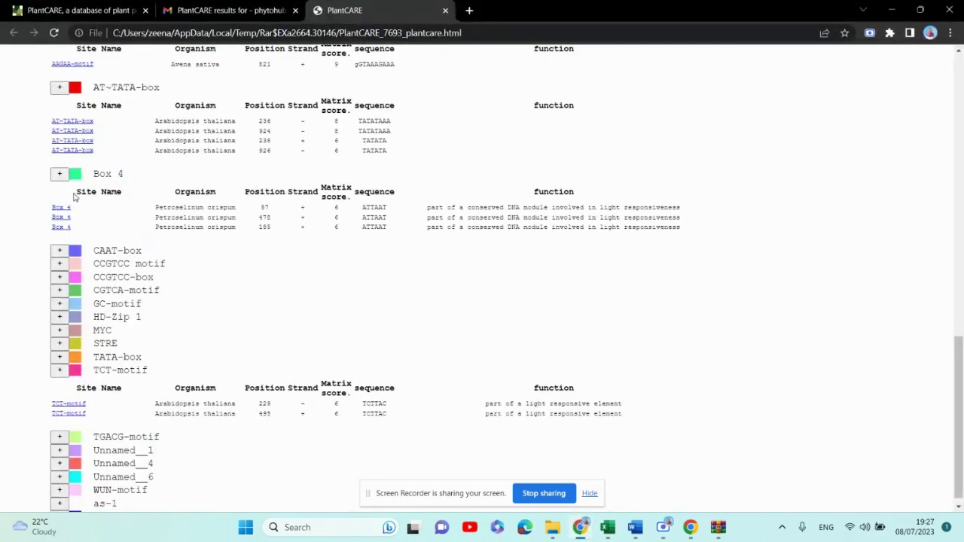
{"action": "left_click_drag", "start_coordinate": [76, 189], "coordinate": [686, 229]}
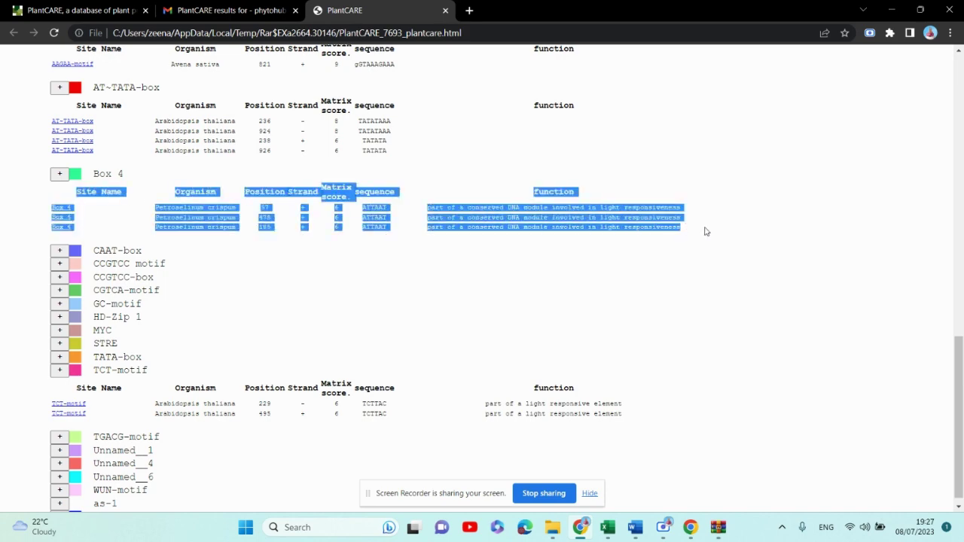
{"action": "left_click", "coordinate": [635, 527]}
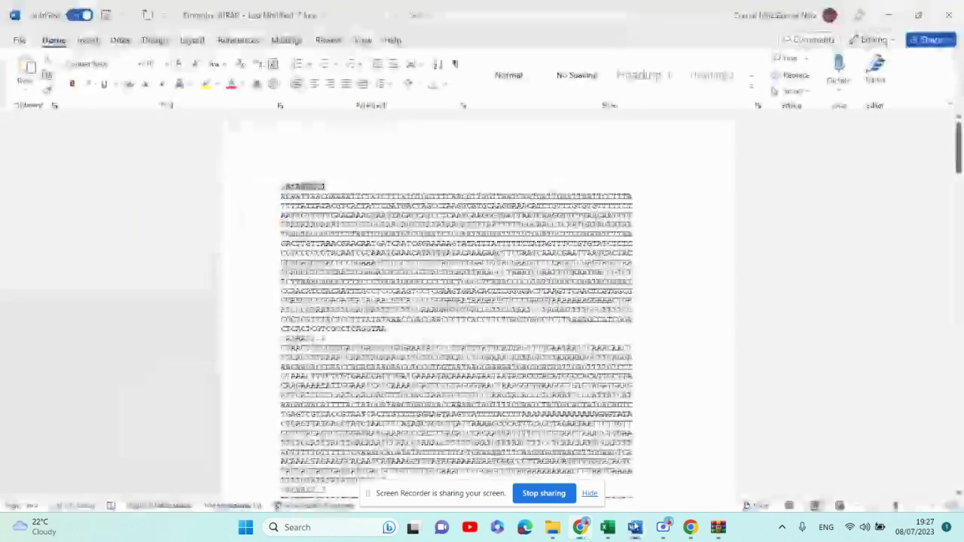
{"action": "mouse_move", "coordinate": [616, 532]}
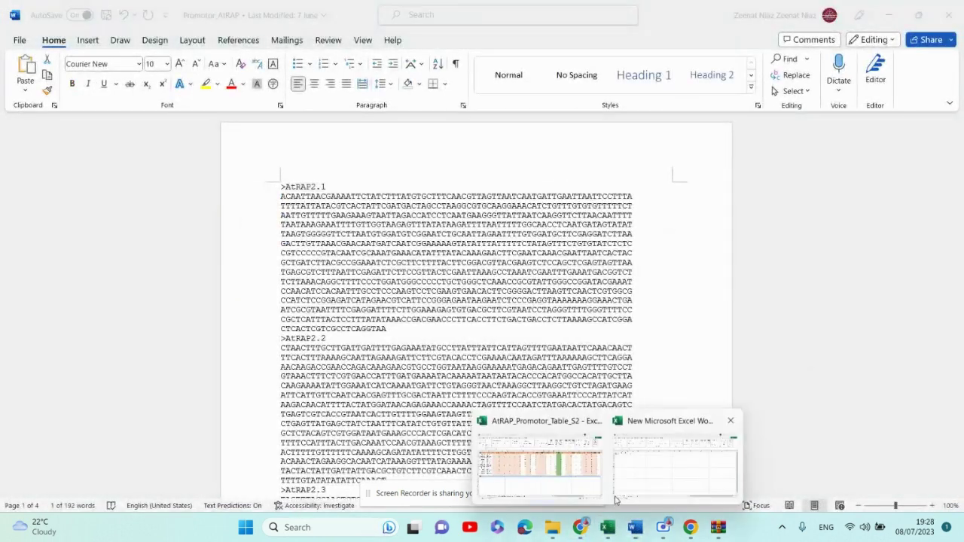
{"action": "left_click", "coordinate": [644, 474]}
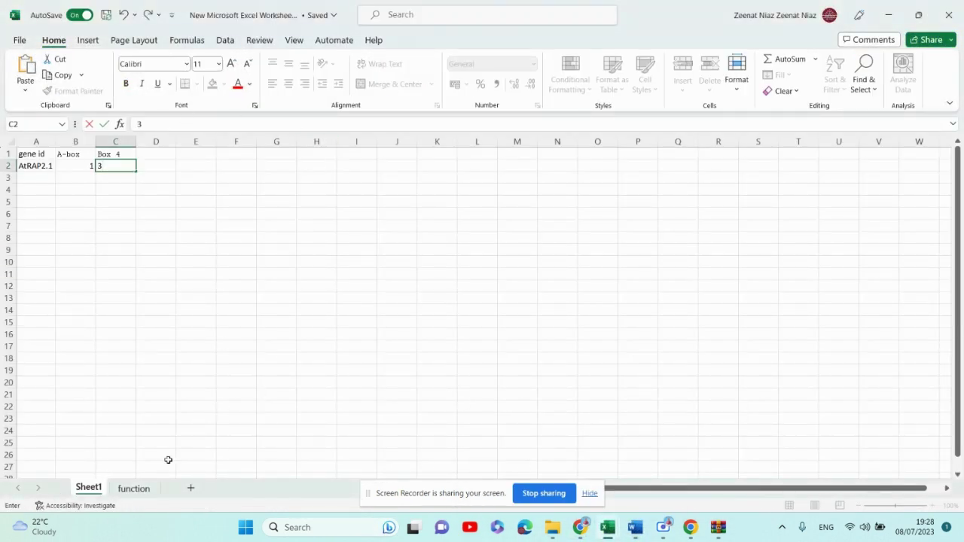
{"action": "left_click", "coordinate": [133, 488]}
{"action": "left_click", "coordinate": [33, 205]}
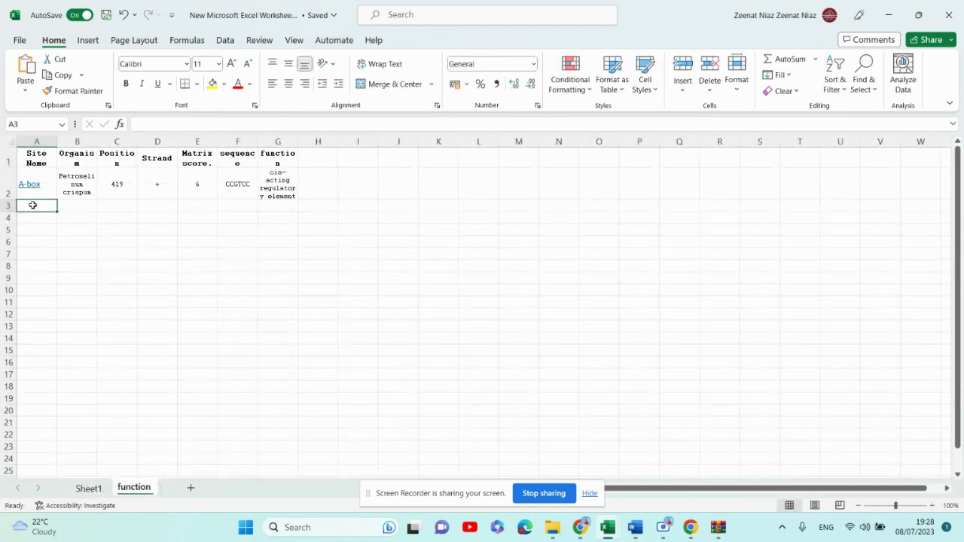
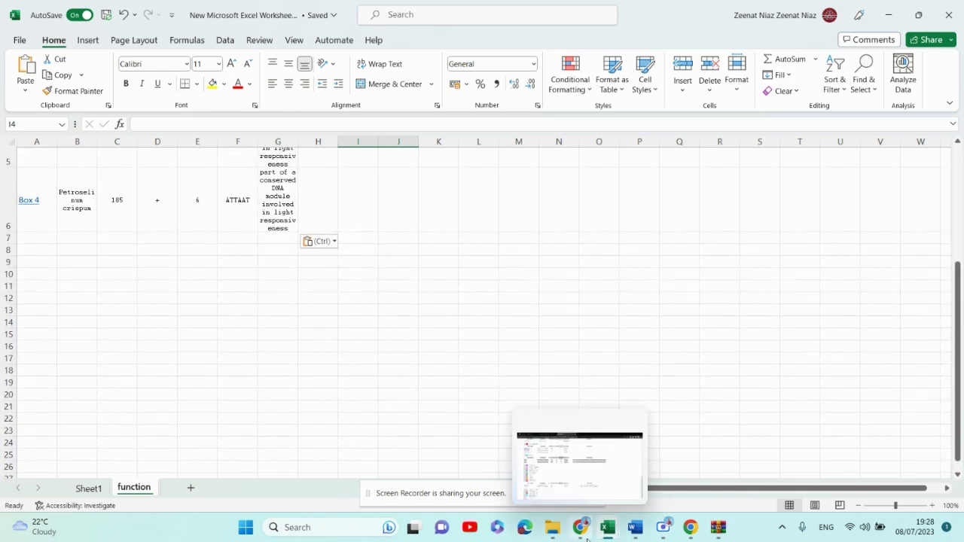
- Return to Chrome and expand the CAAT-box, CCGTCC motif, CCGTCC-box and CGTCA-motif entries to examine their sites and functions
{"action": "left_click", "coordinate": [580, 538]}
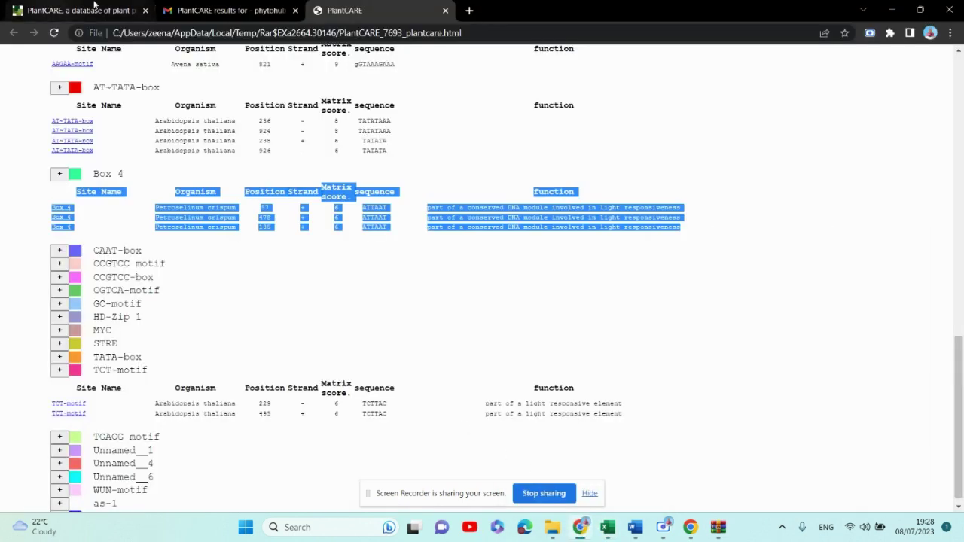
{"action": "left_click", "coordinate": [60, 253]}
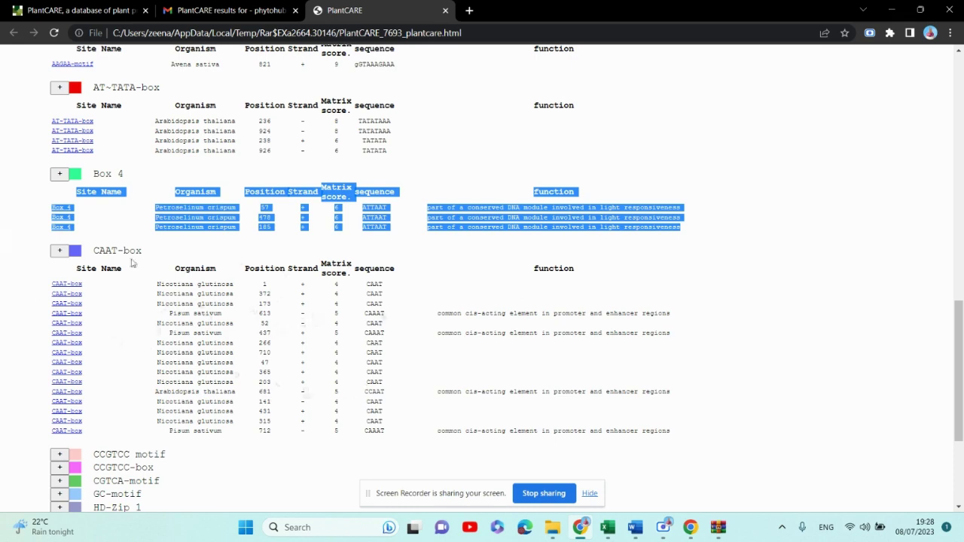
{"action": "scroll", "coordinate": [319, 272], "scroll_direction": "down", "scroll_amount": 3}
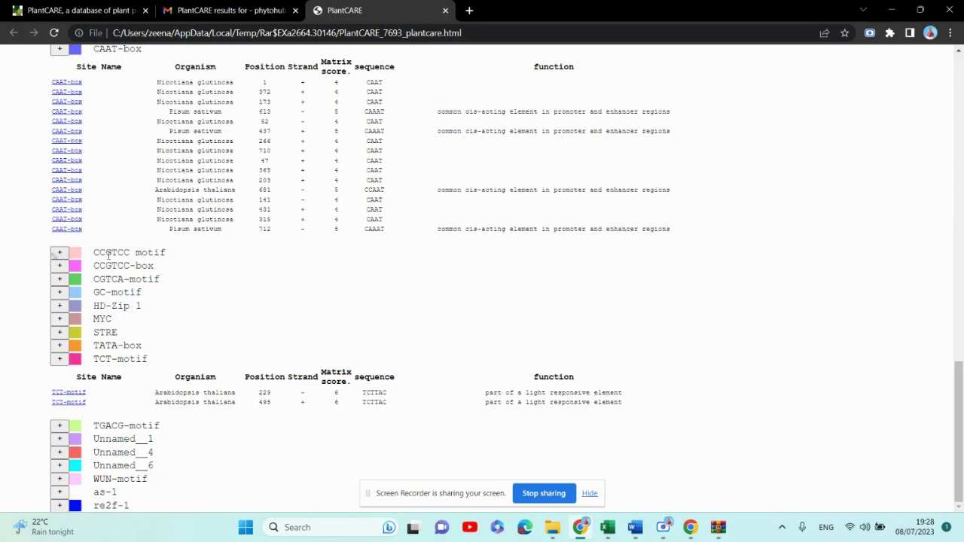
{"action": "left_click", "coordinate": [59, 254]}
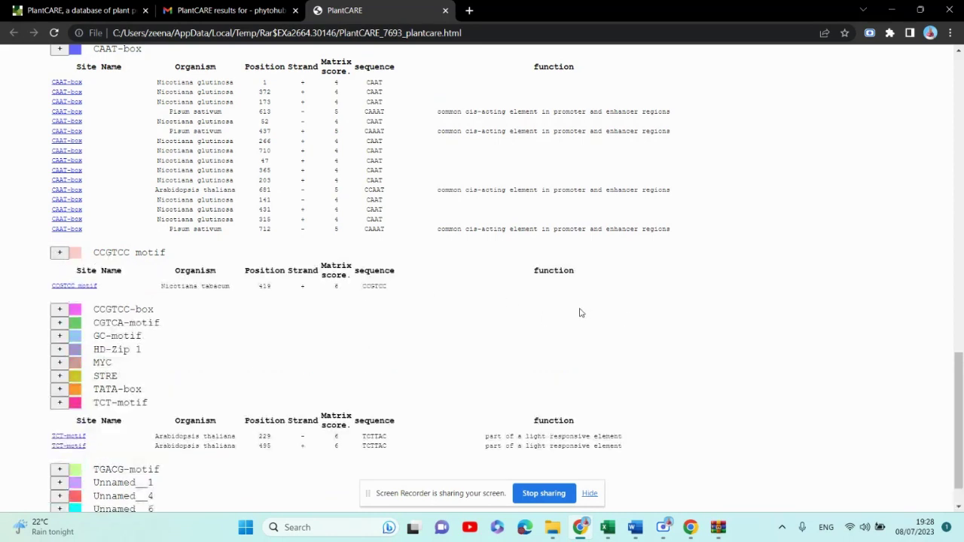
{"action": "scroll", "coordinate": [286, 282], "scroll_direction": "down", "scroll_amount": 1}
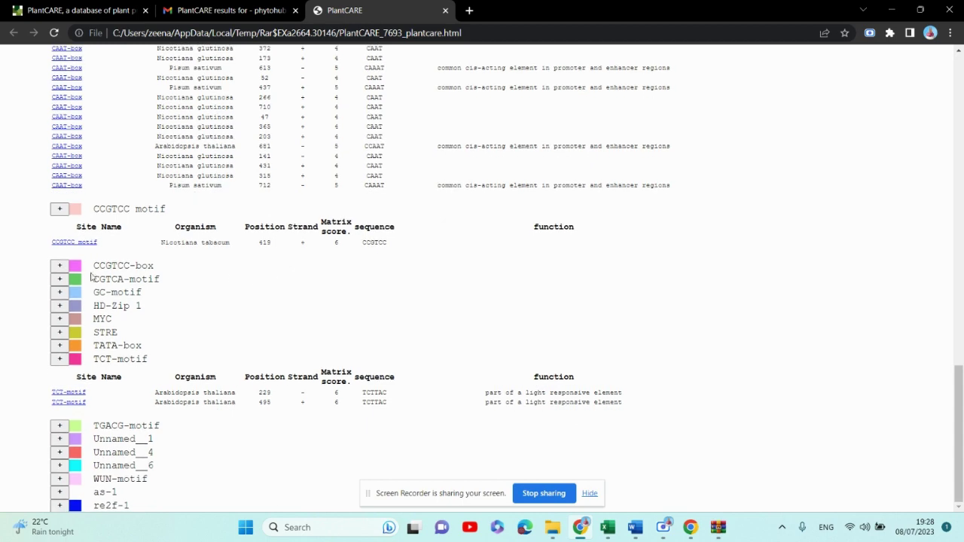
{"action": "left_click", "coordinate": [60, 268]}
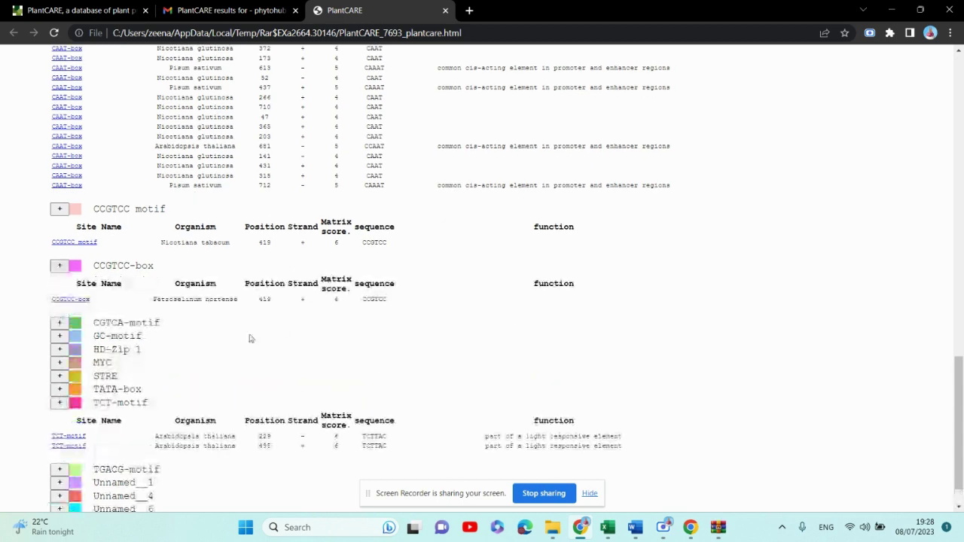
{"action": "left_click", "coordinate": [59, 326]}
{"action": "scroll", "coordinate": [57, 333], "scroll_direction": "down", "scroll_amount": 3}
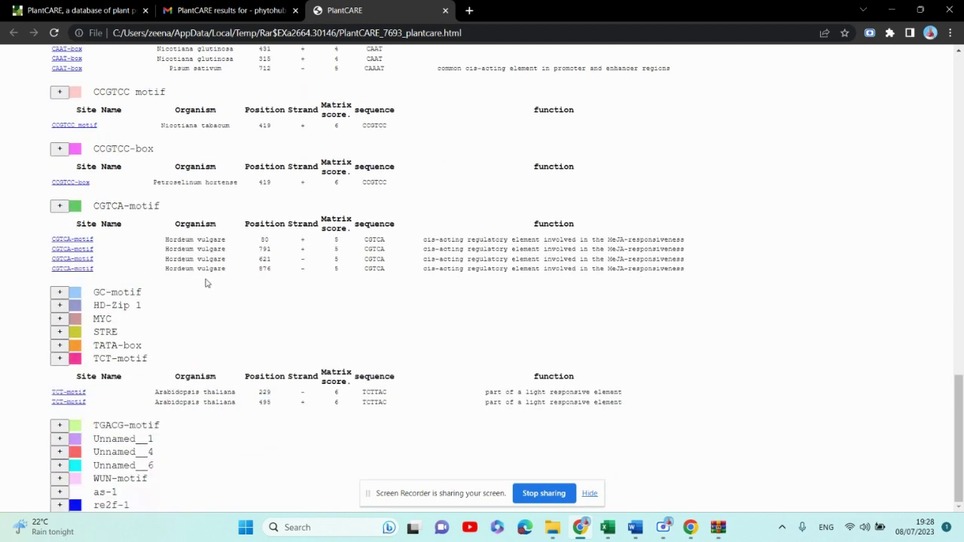
- Copy the motif name CGTCA-motif from the PlantCARE results into cell D1 of Sheet1 in the new Excel workbook
{"action": "left_click_drag", "start_coordinate": [93, 205], "coordinate": [179, 211]}
{"action": "key", "text": "ctrl+c"}
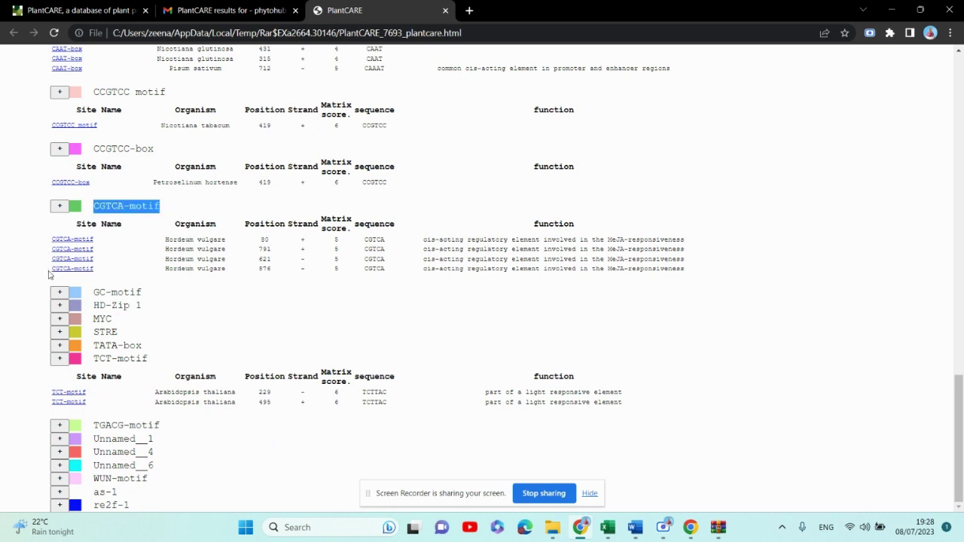
{"action": "mouse_move", "coordinate": [607, 527]}
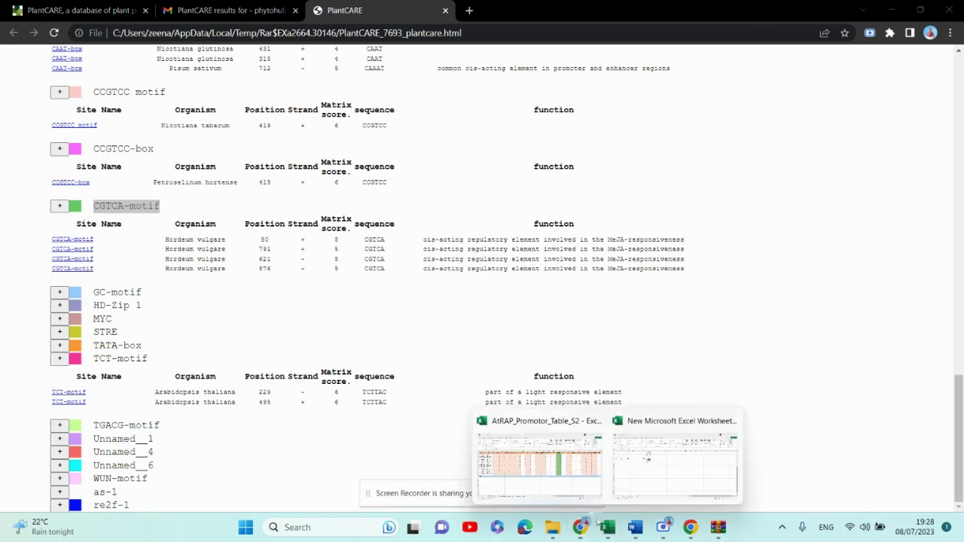
{"action": "left_click", "coordinate": [676, 475]}
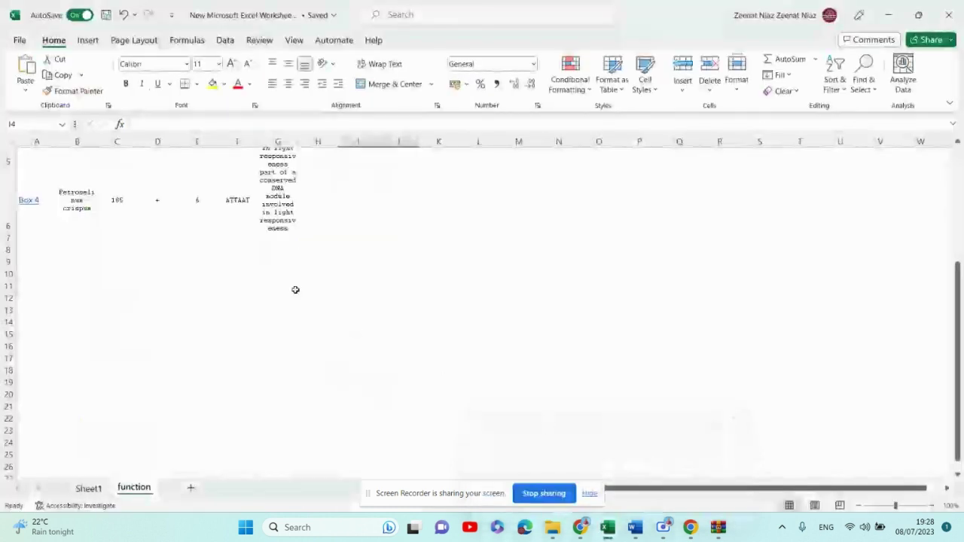
{"action": "left_click", "coordinate": [88, 487]}
{"action": "left_click", "coordinate": [145, 154]}
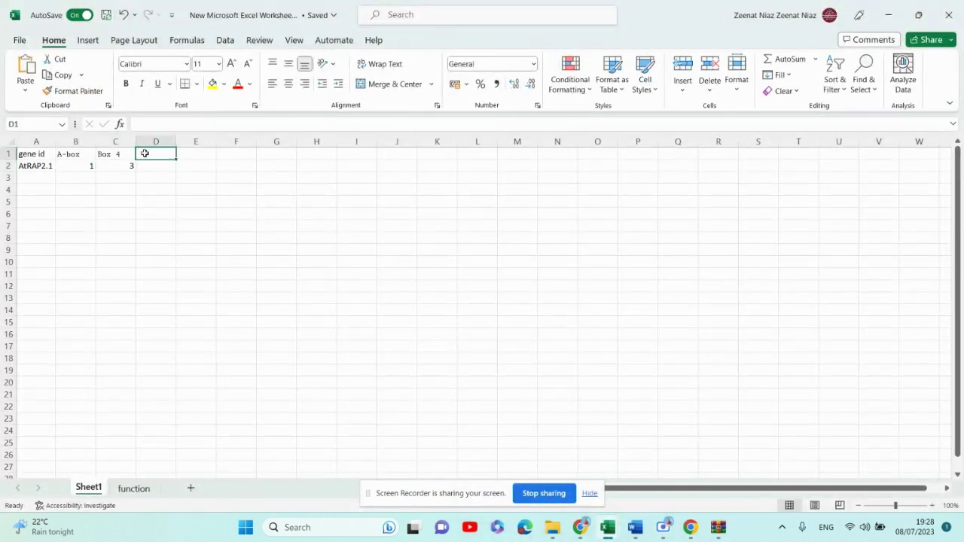
{"action": "key", "text": "ctrl+v"}
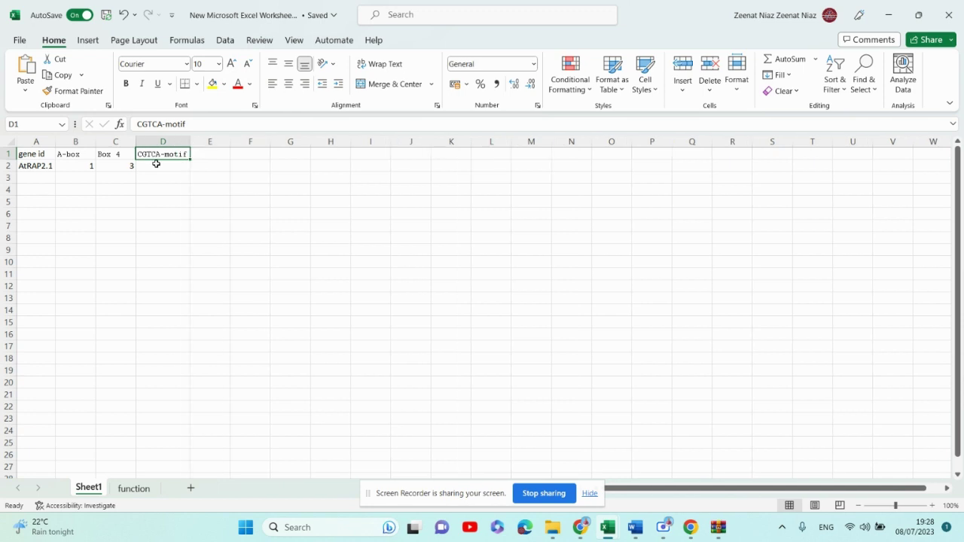
- Enter the CGTCA-motif count 4 for AtRAP2.1 in cell D2
{"action": "left_click", "coordinate": [156, 163]}
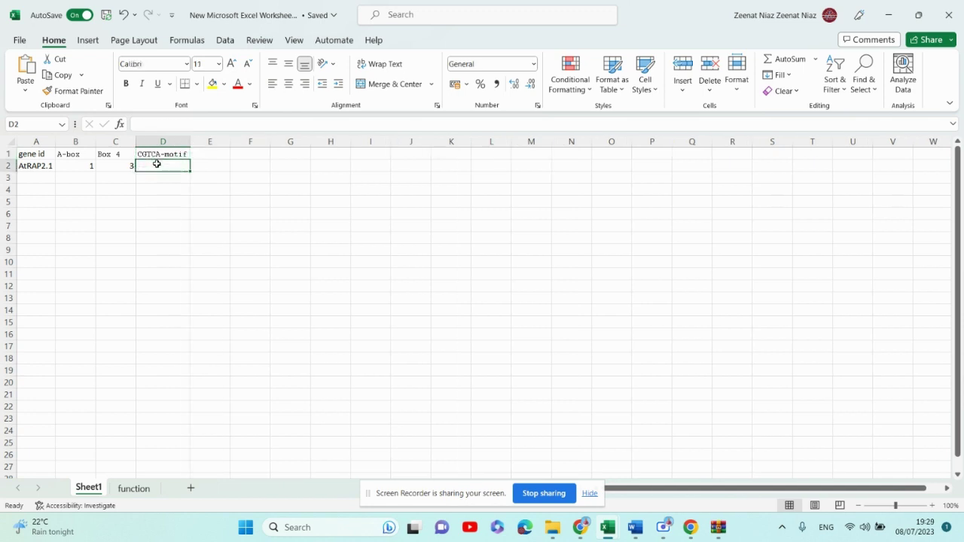
{"action": "type", "text": "4"}
{"action": "left_click", "coordinate": [273, 236]}
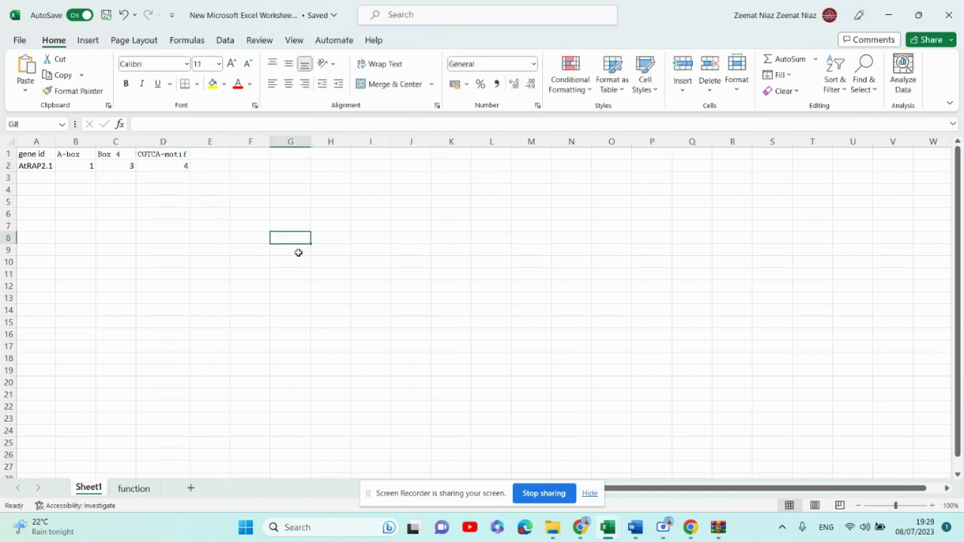
- Expand GC-motif in the PlantCARE results in Chrome, copy its name into cell E1 of Sheet1 in Excel, and enter its count 1 in E2
{"action": "left_click", "coordinate": [576, 527]}
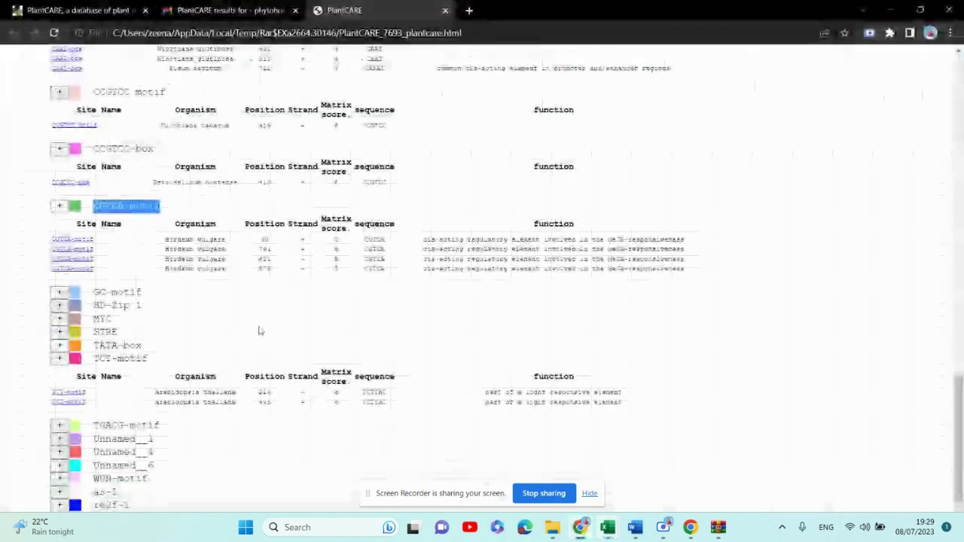
{"action": "left_click", "coordinate": [60, 292]}
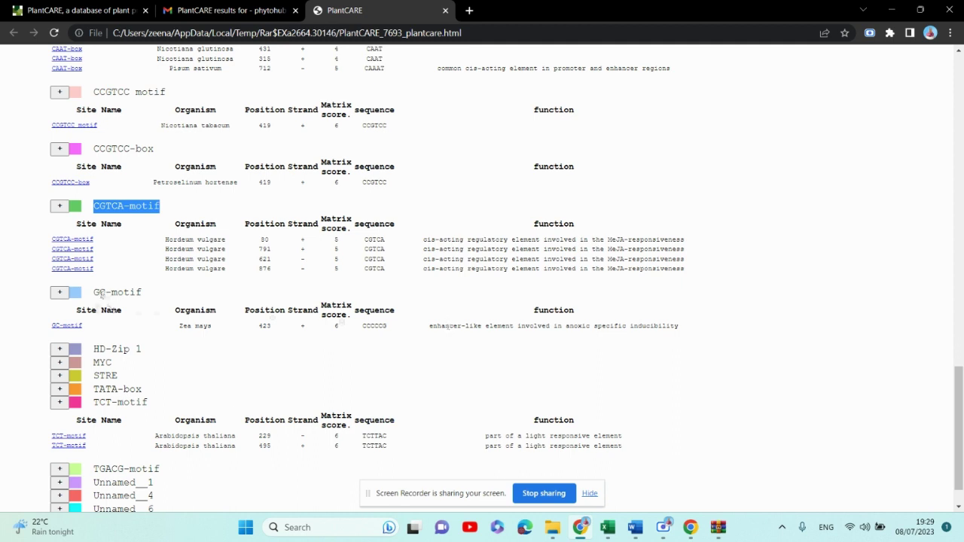
{"action": "left_click_drag", "start_coordinate": [95, 293], "coordinate": [140, 293]}
{"action": "key", "text": "ctrl+c"}
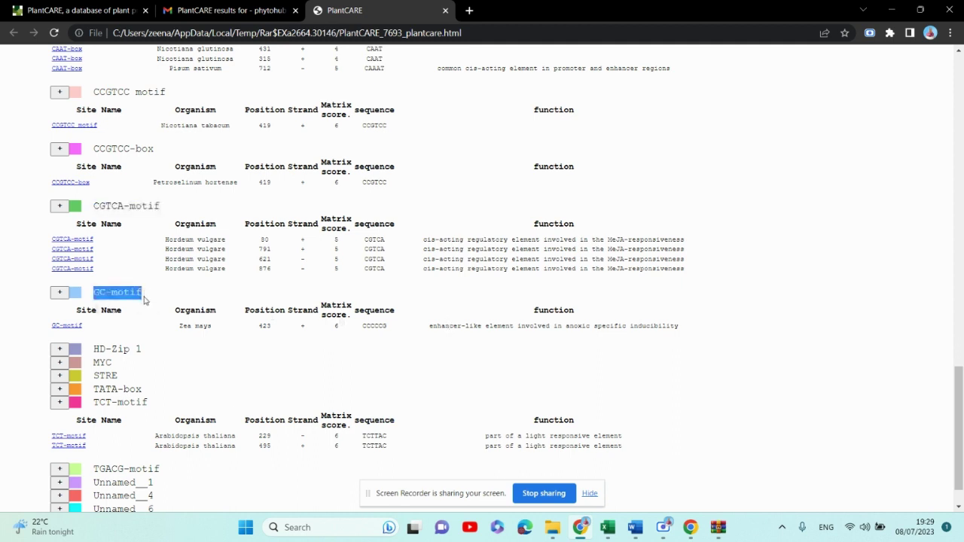
{"action": "mouse_move", "coordinate": [607, 530]}
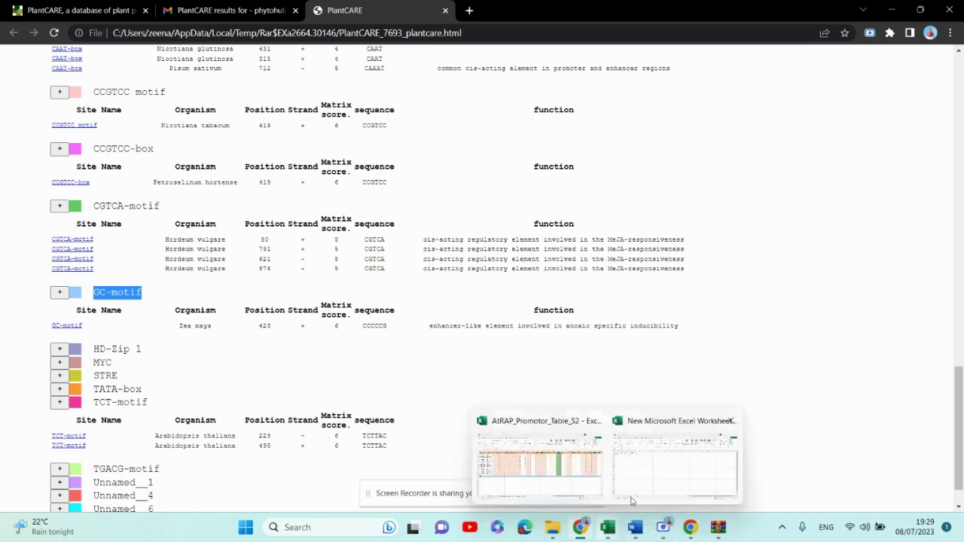
{"action": "left_click", "coordinate": [663, 467]}
{"action": "left_click", "coordinate": [215, 157]}
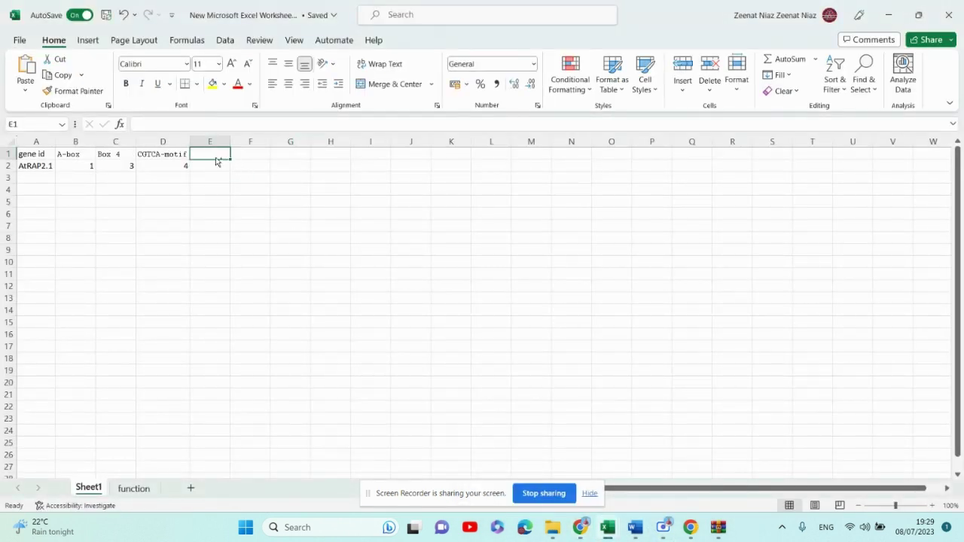
{"action": "key", "text": "ctrl+v"}
{"action": "left_click", "coordinate": [210, 168]}
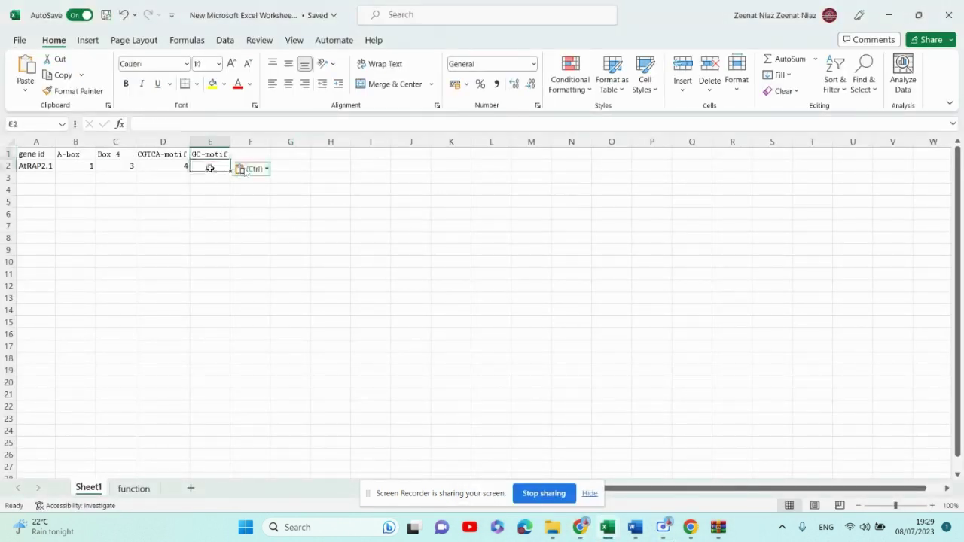
{"action": "type", "text": "1"}
{"action": "key", "text": "Tab"}
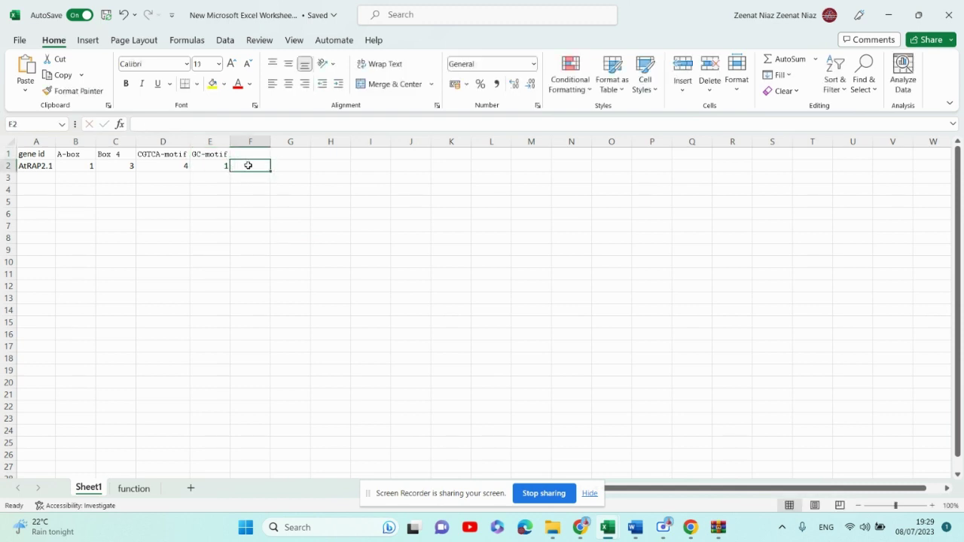
- Return to the PlantCARE results in Chrome and expand the HD-Zip 1 entry to examine its site and function
{"action": "mouse_move", "coordinate": [596, 484]}
{"action": "mouse_move", "coordinate": [608, 532]}
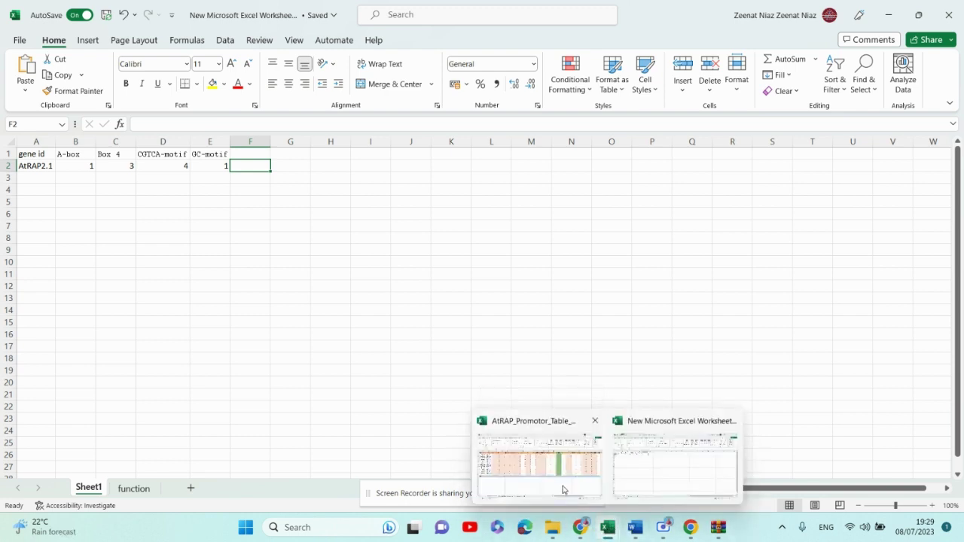
{"action": "left_click", "coordinate": [581, 528]}
{"action": "scroll", "coordinate": [308, 284], "scroll_direction": "down", "scroll_amount": 1}
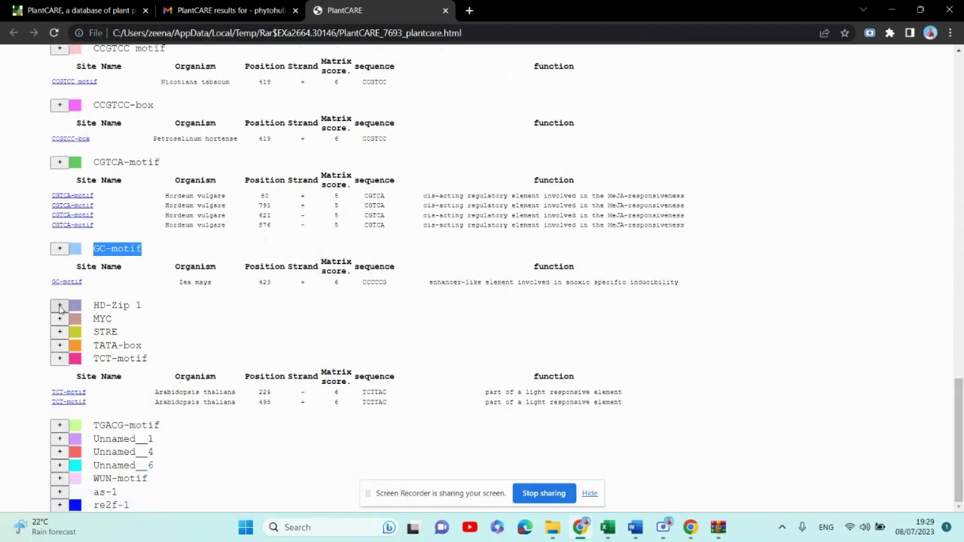
{"action": "left_click", "coordinate": [60, 306]}
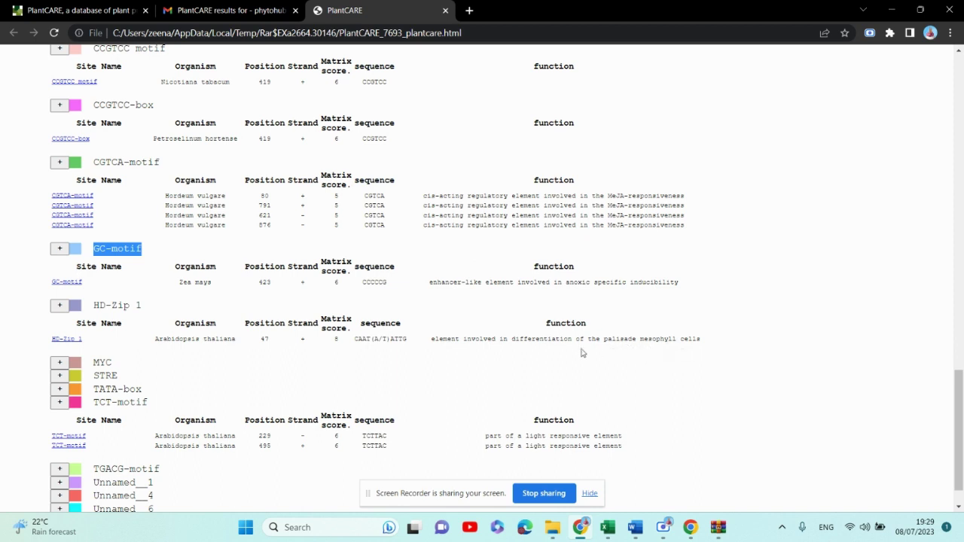
- Try to copy the GC-motif details table from PlantCARE into the function sheet at cell A7, and undo the paste
{"action": "left_click", "coordinate": [70, 274]}
{"action": "left_click_drag", "start_coordinate": [74, 269], "coordinate": [694, 292]}
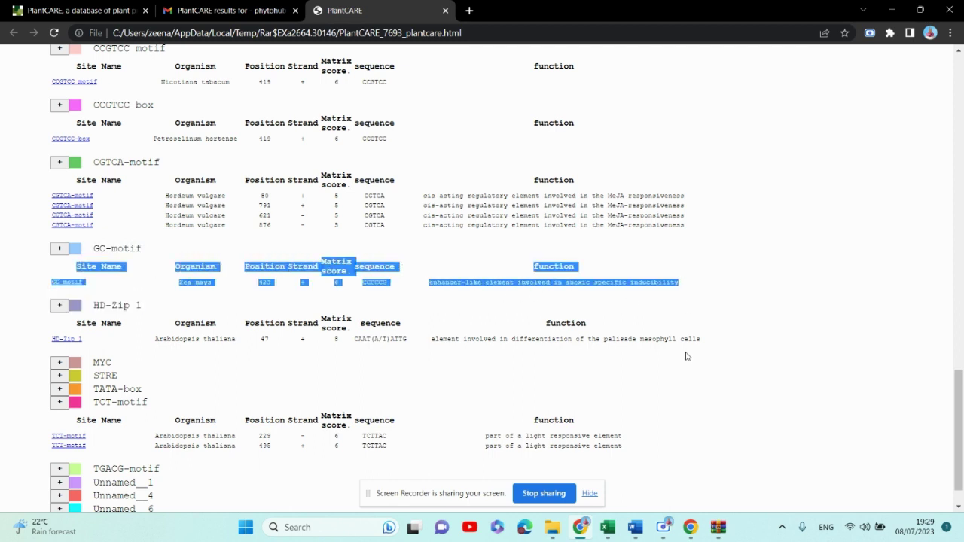
{"action": "left_click", "coordinate": [607, 527]}
{"action": "left_click", "coordinate": [674, 467]}
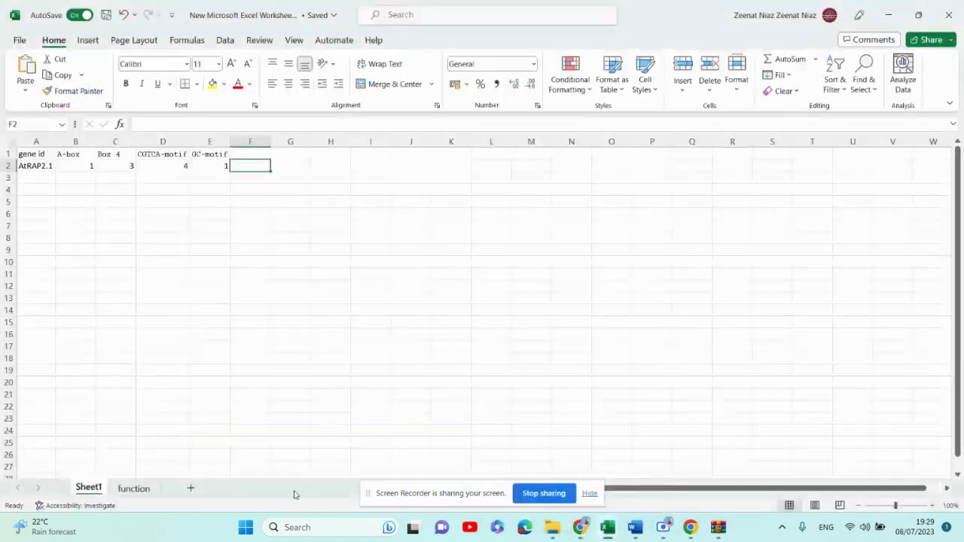
{"action": "left_click", "coordinate": [134, 488]}
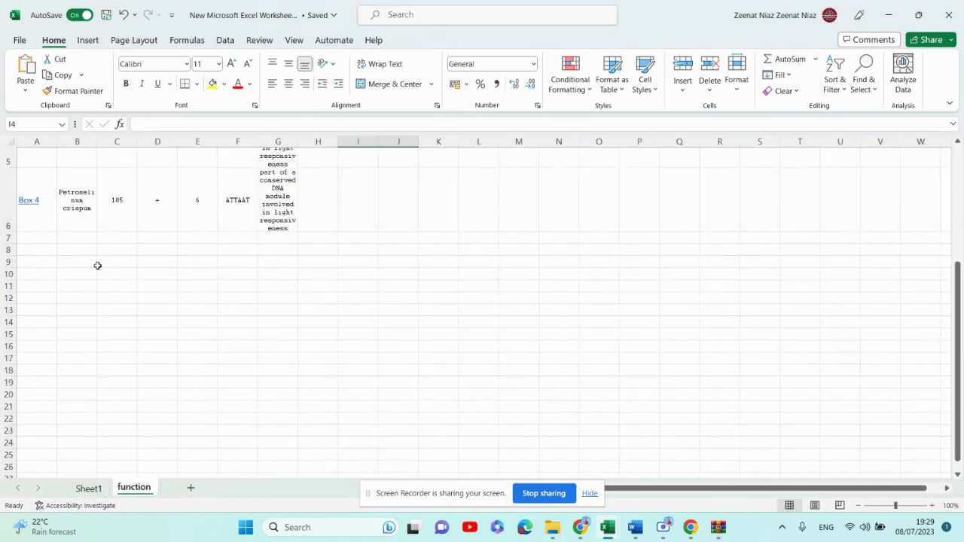
{"action": "left_click", "coordinate": [36, 241]}
{"action": "type", "text": "Site NameOrganismPositionStrandMatrix score.sequencefunctionGC-motifZea mays423+6CCCCCGenhancer-like element involved in anoxic specific inducibility"}
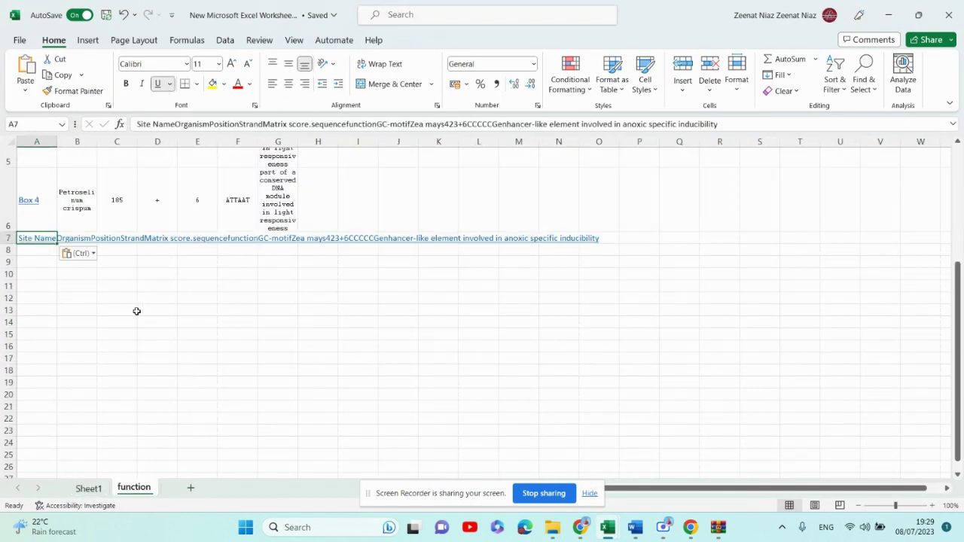
{"action": "left_click", "coordinate": [181, 321]}
{"action": "key", "text": "ctrl+z"}
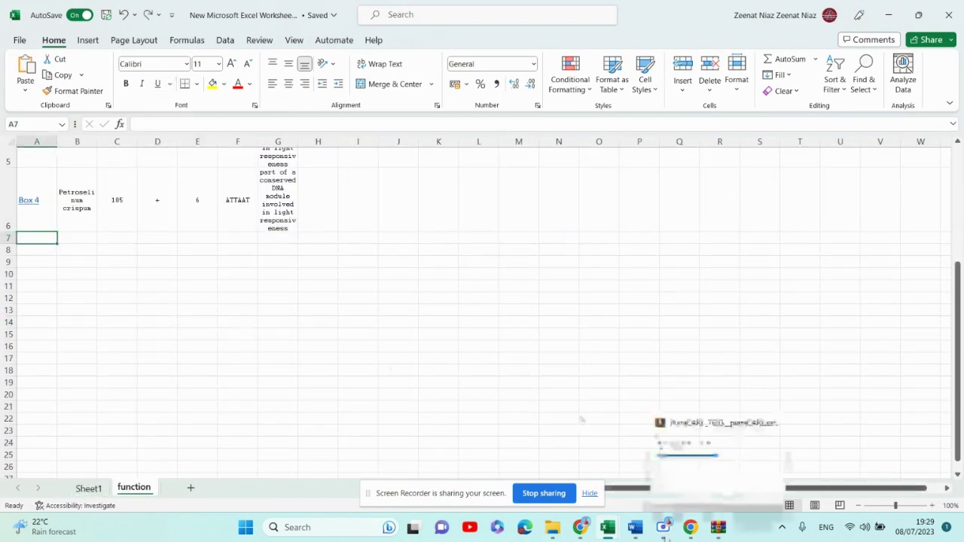
- Copy the GC-motif details table, including its header row, from the PlantCARE results in Chrome into the Excel function sheet starting at cell A7
{"action": "mouse_move", "coordinate": [609, 529]}
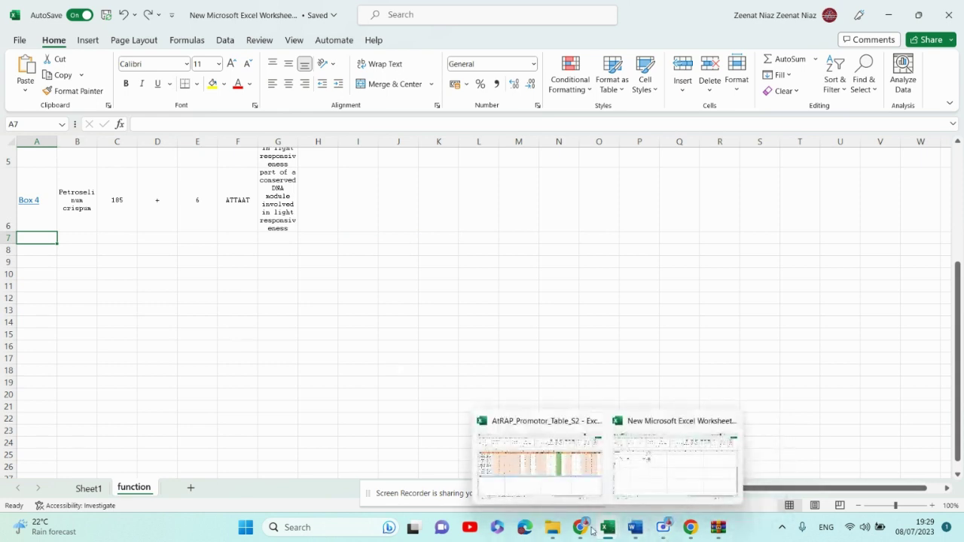
{"action": "left_click", "coordinate": [585, 529]}
{"action": "left_click", "coordinate": [142, 274]}
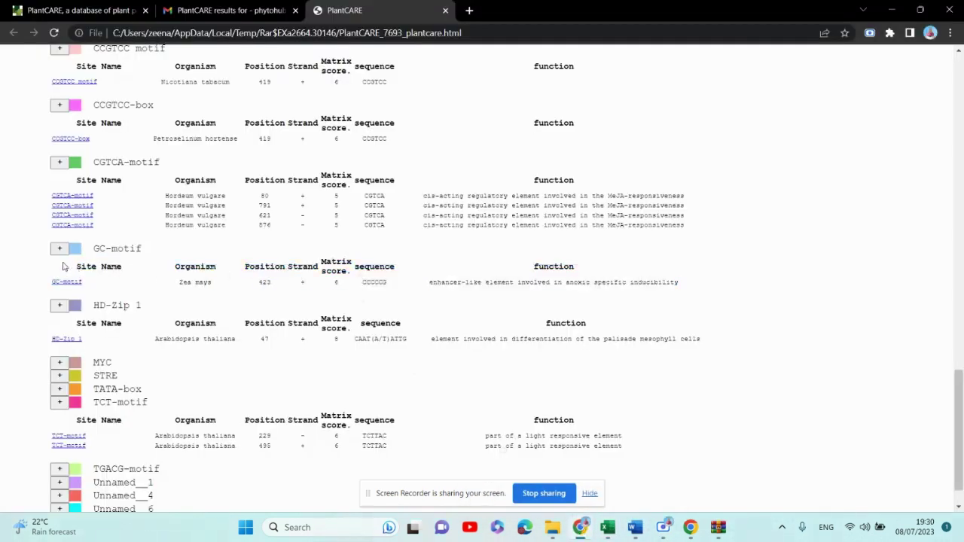
{"action": "left_click_drag", "start_coordinate": [76, 270], "coordinate": [677, 283]}
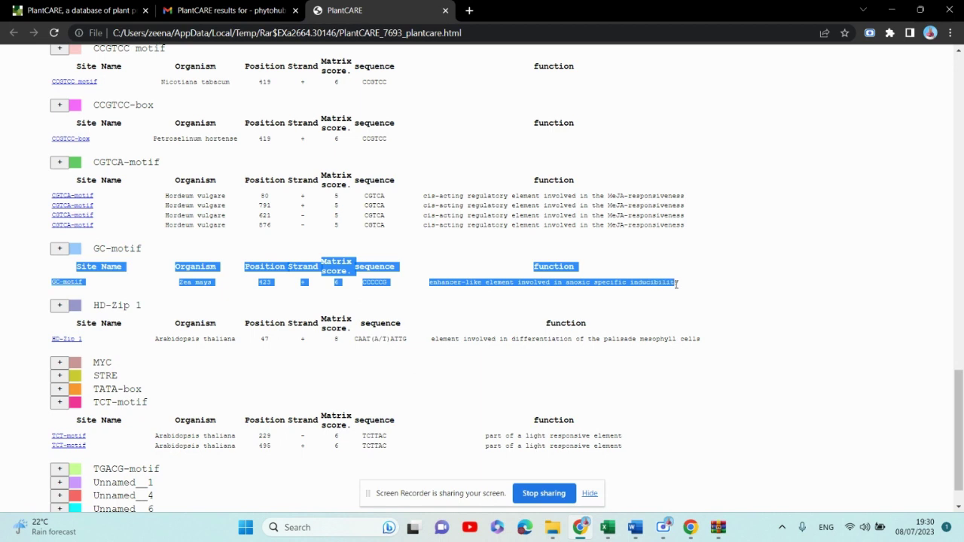
{"action": "right_click", "coordinate": [623, 282]}
{"action": "left_click", "coordinate": [648, 299]}
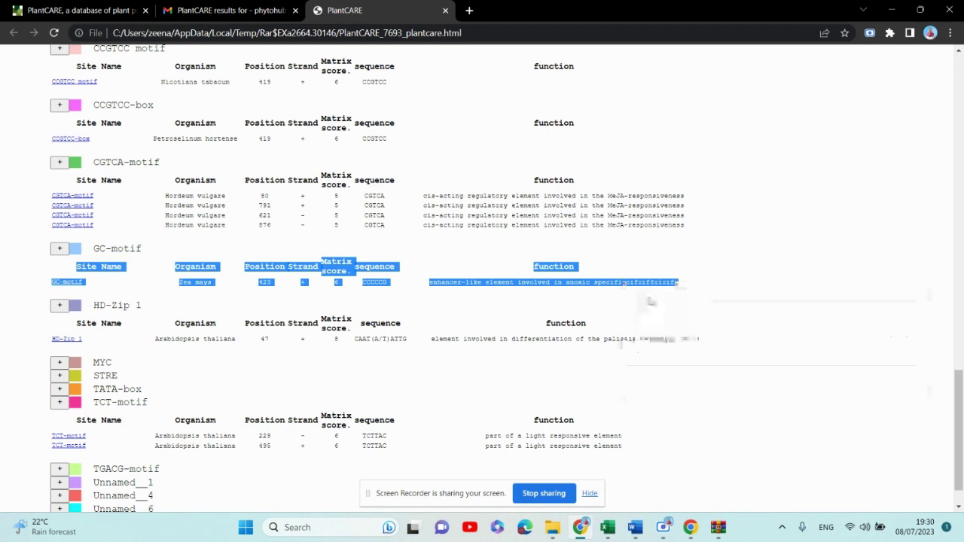
{"action": "mouse_move", "coordinate": [617, 533]}
{"action": "left_click", "coordinate": [634, 469]}
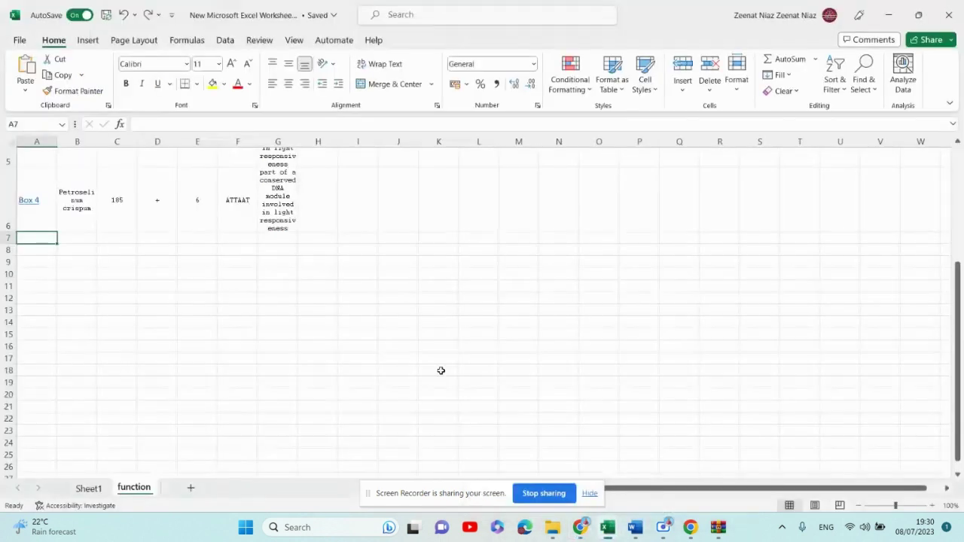
{"action": "key", "text": "ctrl+v"}
{"action": "left_click", "coordinate": [420, 282]}
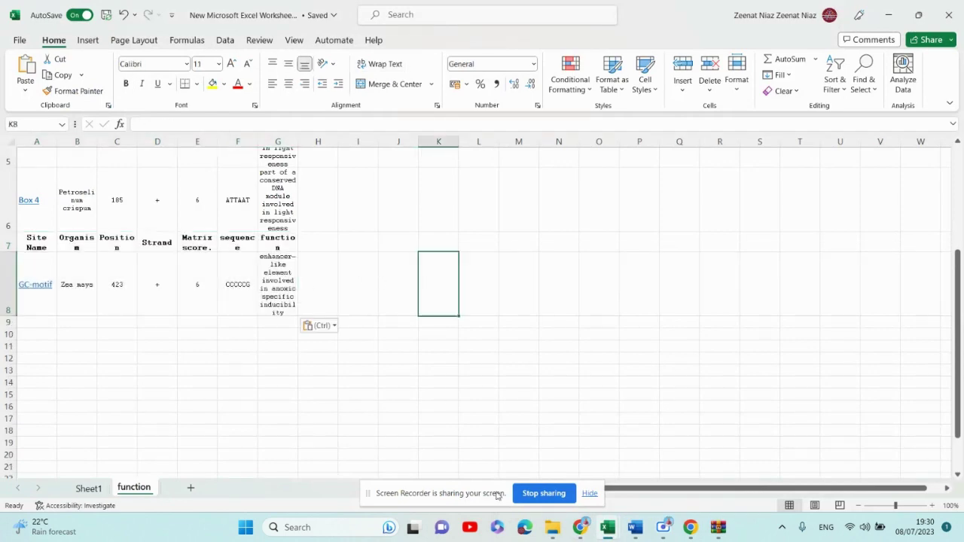
- Copy the motif name HD-Zip 1 from PlantCARE in Chrome into cell F1 of Sheet1 in the new Excel workbook, and enter its count 1 in F2
{"action": "left_click", "coordinate": [589, 529]}
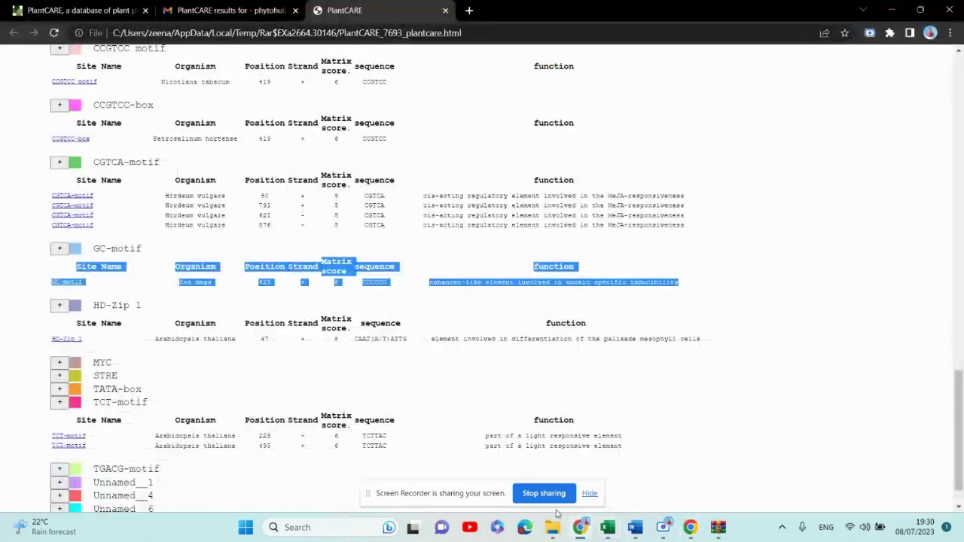
{"action": "scroll", "coordinate": [143, 215], "scroll_direction": "down", "scroll_amount": 1}
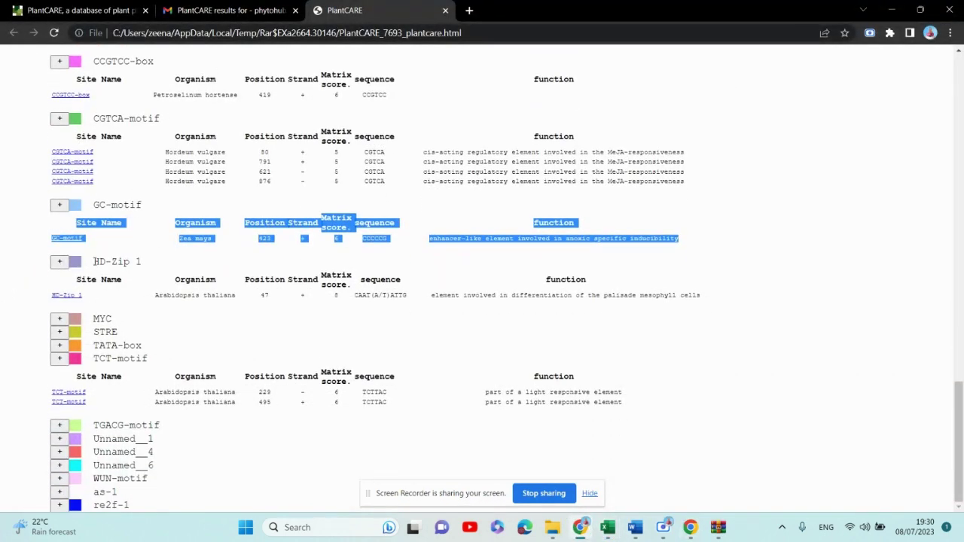
{"action": "left_click_drag", "start_coordinate": [94, 261], "coordinate": [168, 265]}
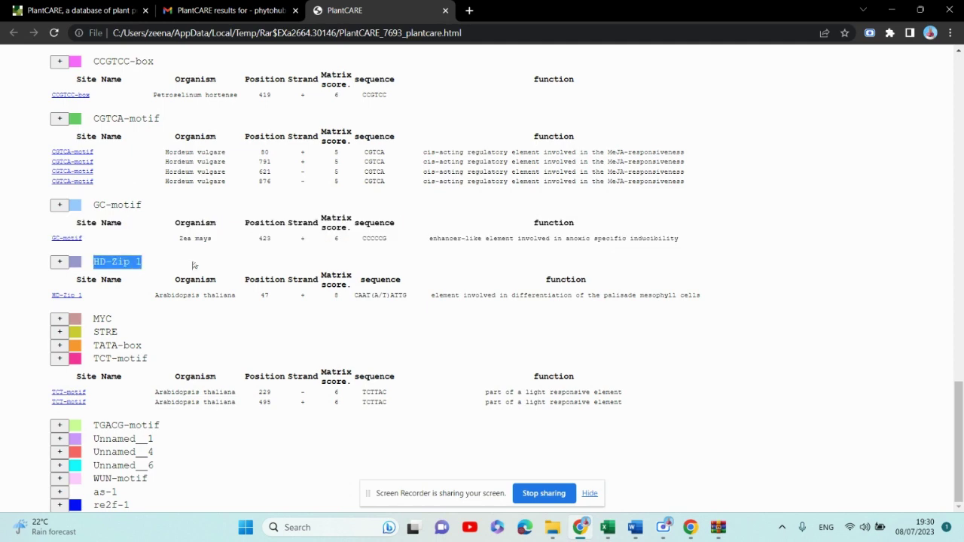
{"action": "mouse_move", "coordinate": [608, 527]}
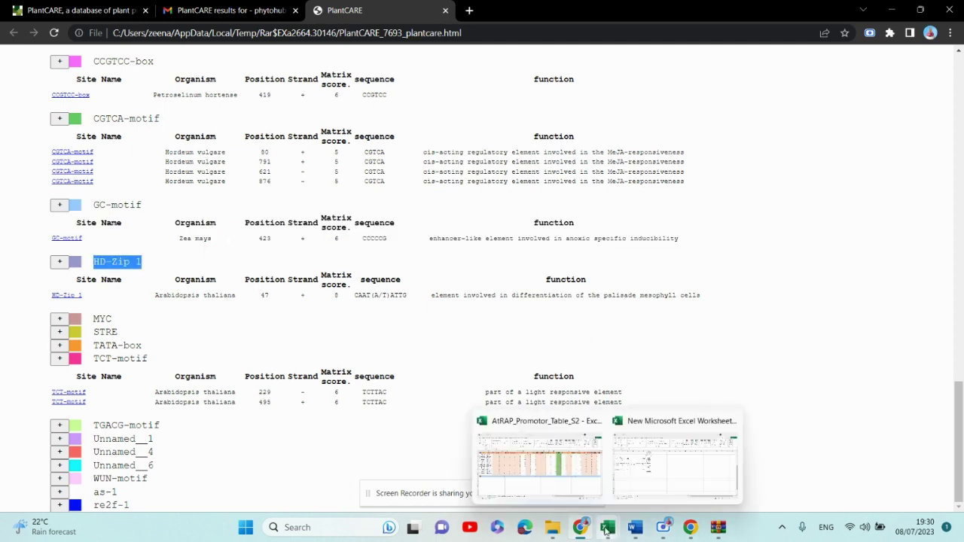
{"action": "left_click", "coordinate": [580, 496]}
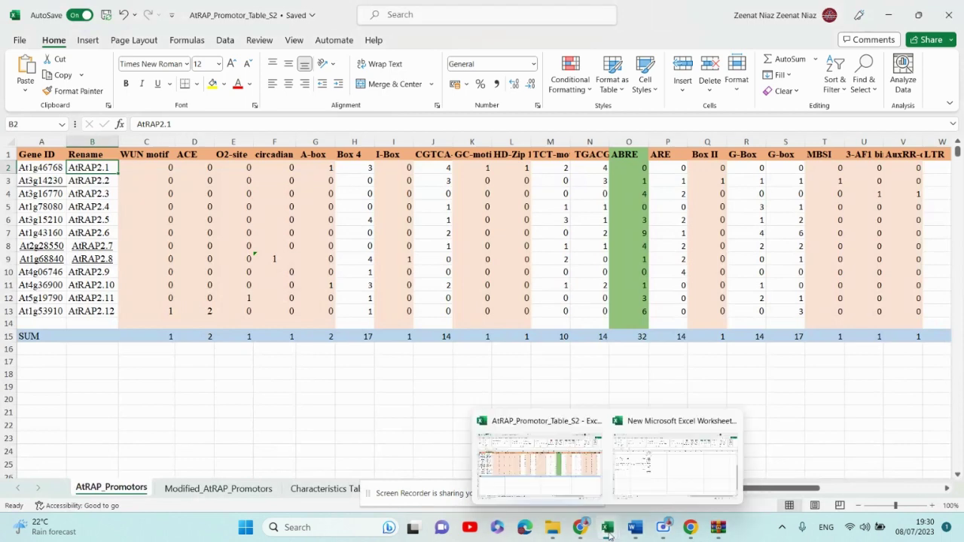
{"action": "left_click", "coordinate": [653, 486]}
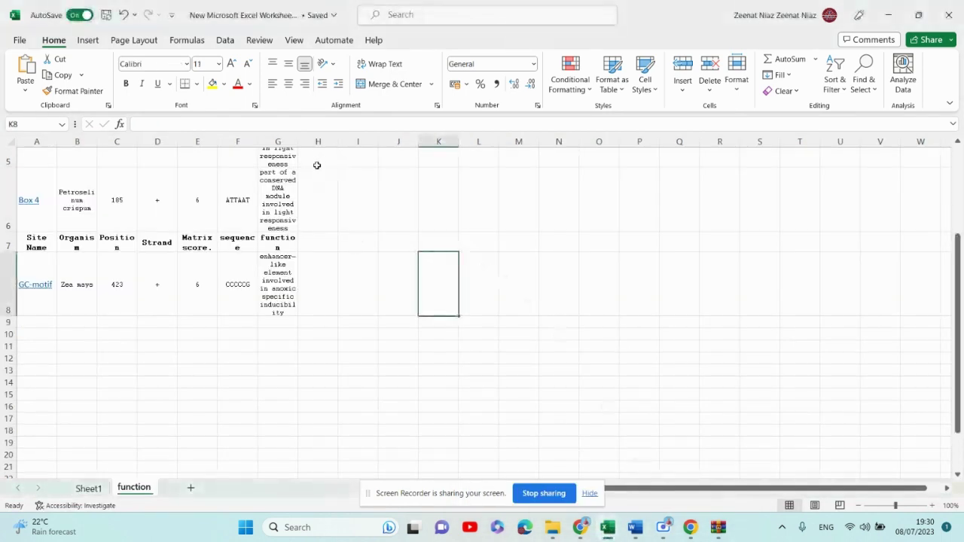
{"action": "left_click", "coordinate": [88, 488]}
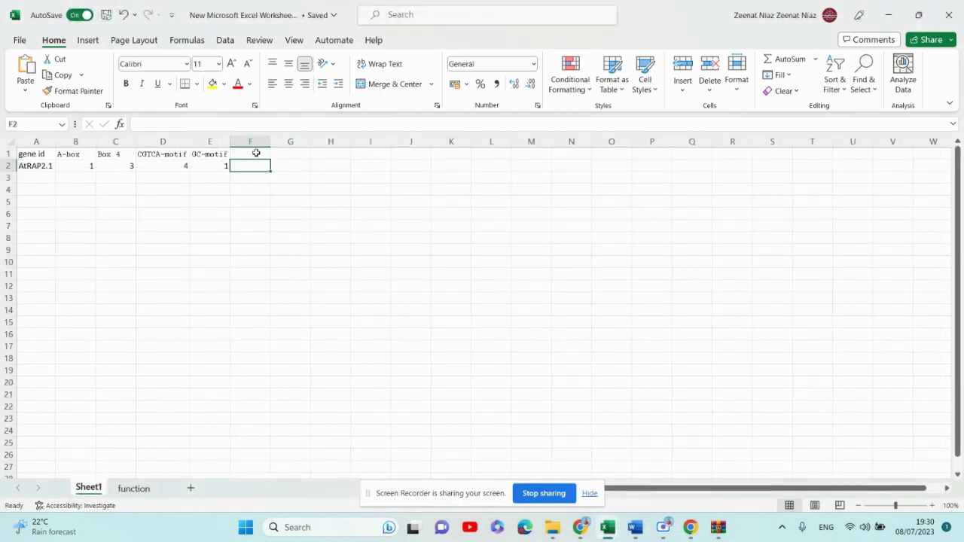
{"action": "left_click", "coordinate": [256, 153]}
{"action": "key", "text": "ctrl+v"}
{"action": "left_click", "coordinate": [258, 169]}
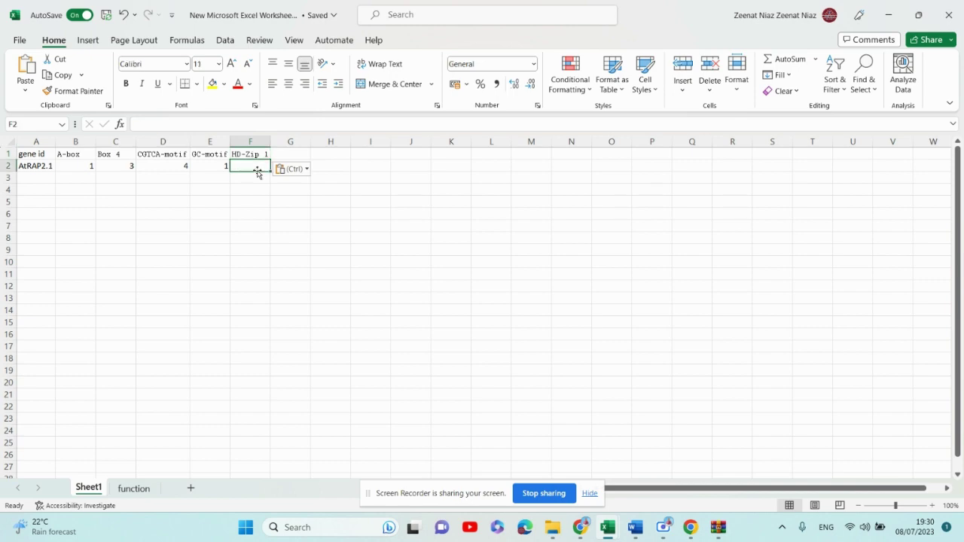
{"action": "type", "text": "1"}
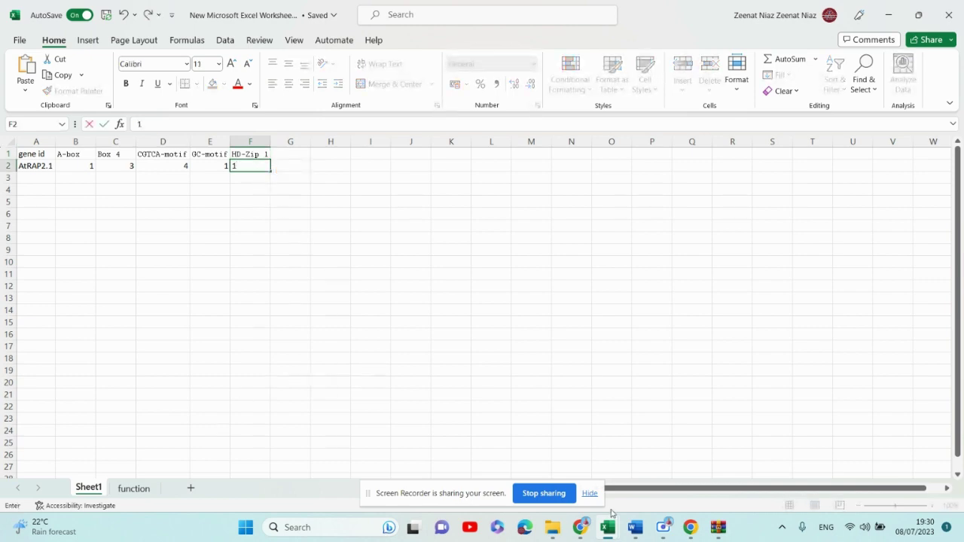
- Copy the HD-Zip 1 details table, including its header row, from PlantCARE in Chrome into the Excel function sheet starting at cell A9
{"action": "mouse_move", "coordinate": [610, 537]}
{"action": "left_click", "coordinate": [580, 527]}
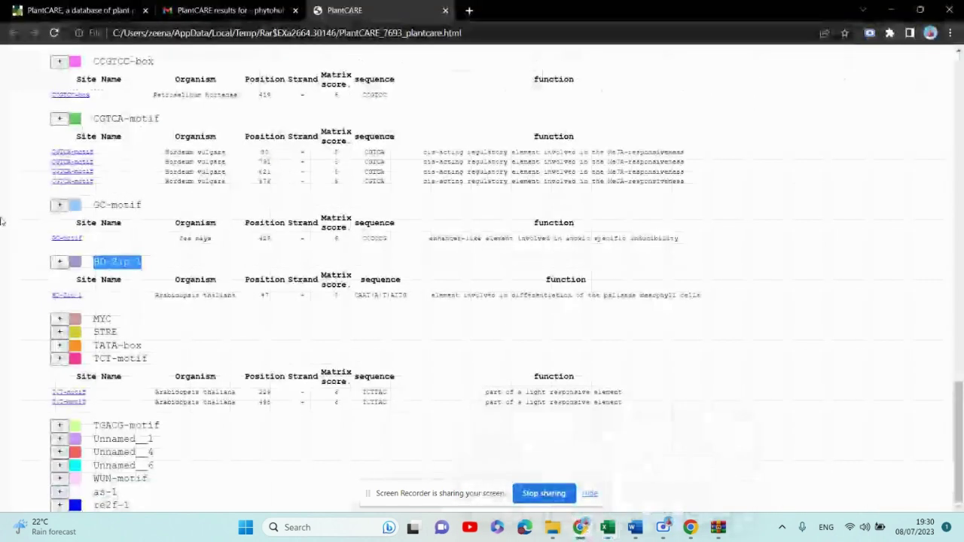
{"action": "left_click_drag", "start_coordinate": [78, 276], "coordinate": [312, 309]}
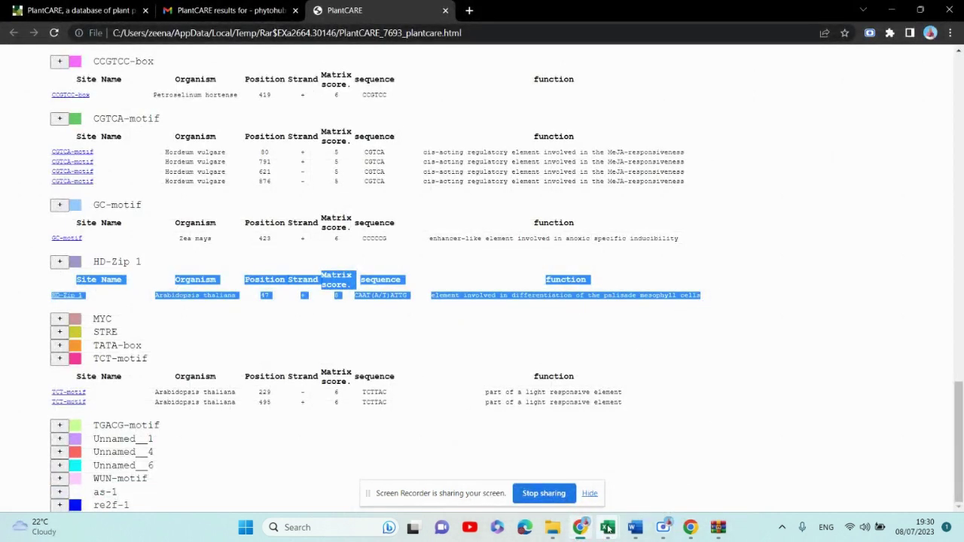
{"action": "mouse_move", "coordinate": [607, 527]}
{"action": "left_click", "coordinate": [678, 459]}
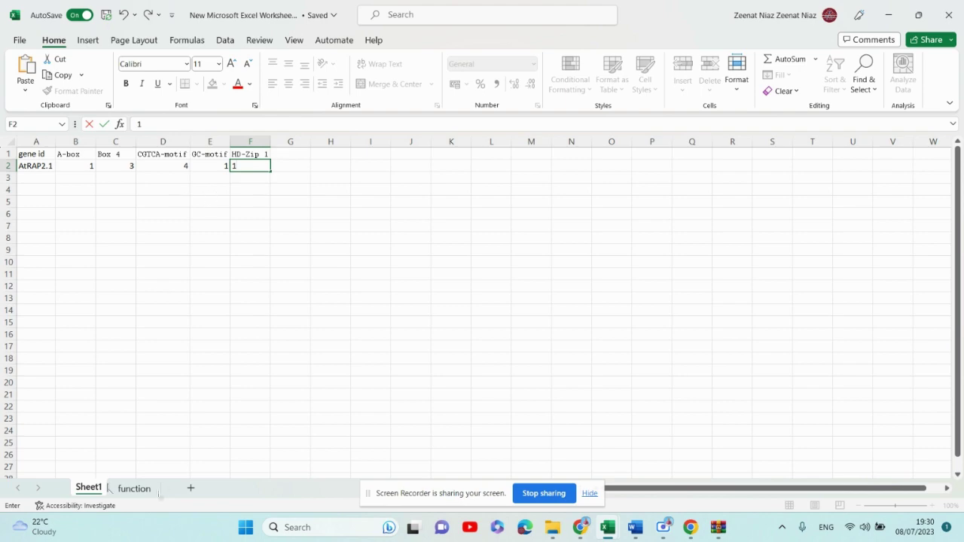
{"action": "left_click", "coordinate": [134, 489]}
{"action": "left_click", "coordinate": [46, 315]}
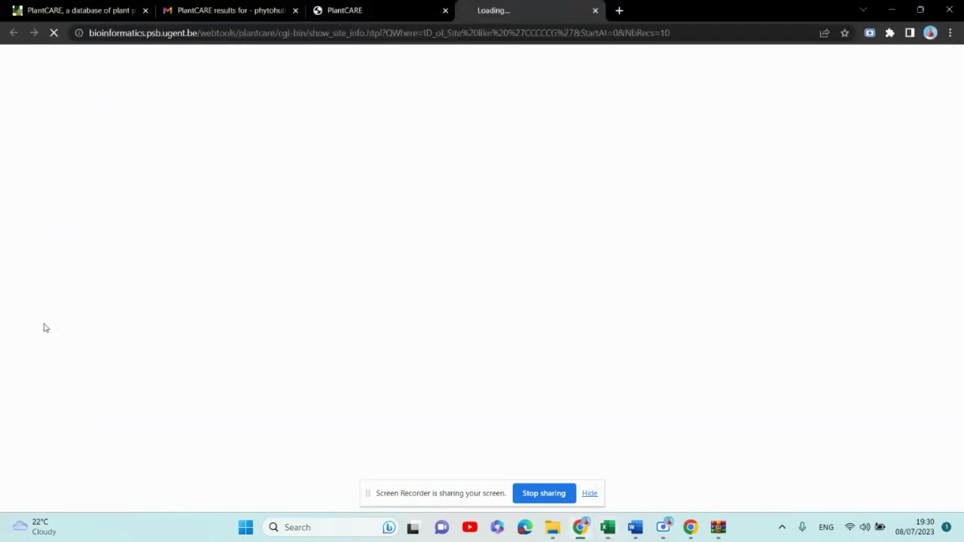
{"action": "left_click", "coordinate": [596, 10]}
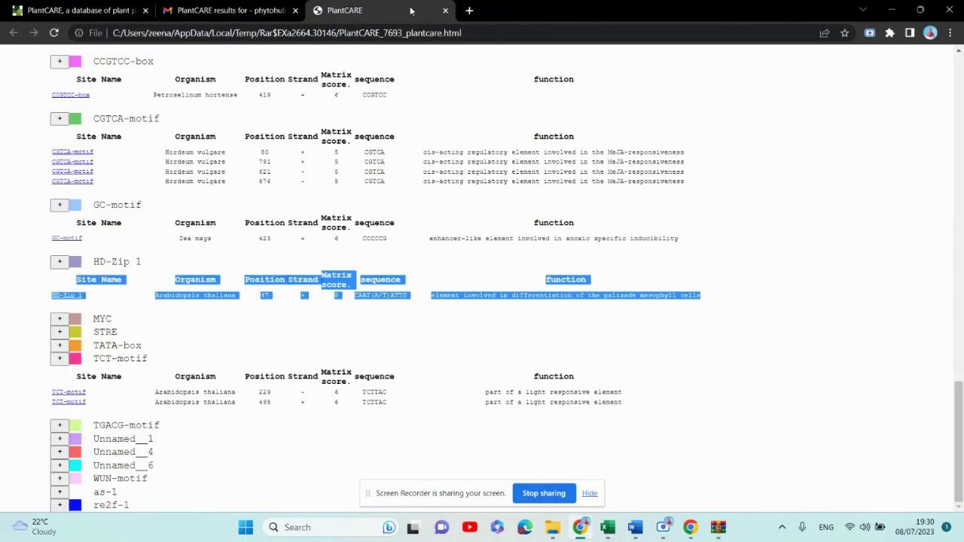
{"action": "mouse_move", "coordinate": [612, 530]}
{"action": "left_click", "coordinate": [595, 462]}
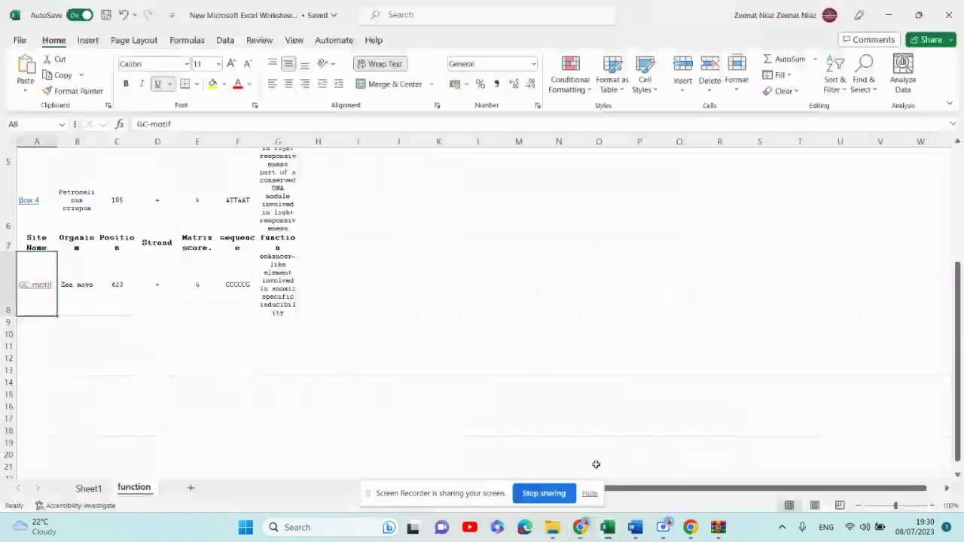
{"action": "left_click", "coordinate": [35, 324]}
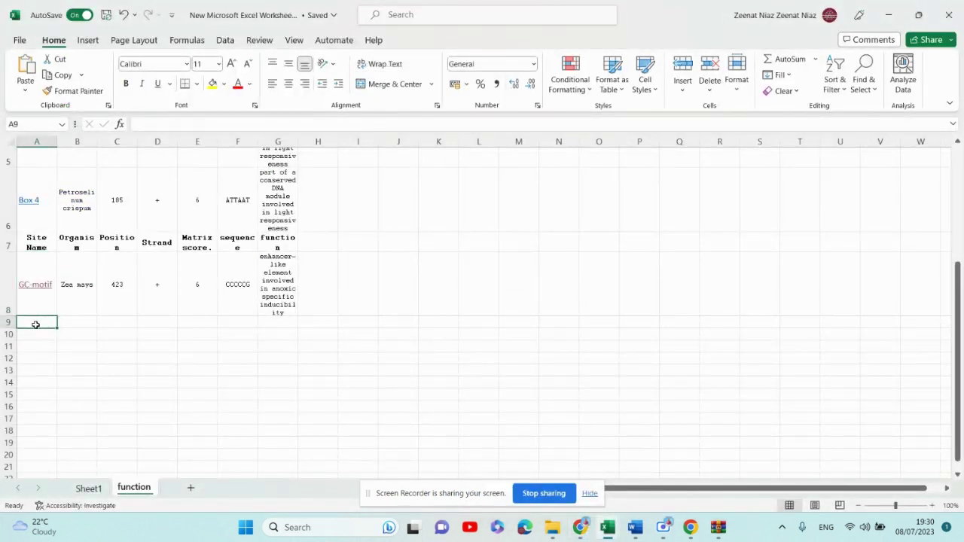
{"action": "type", "text": "Site Name\tOrganism\tPosition\tStrand\tMatrix score.\tsequence\tfunction HD-Zip 1\tArabidopsis thaliana\t47\t+\t8\tCAAT(A/T)ATTG\telement involved in differentiation of the palisade mesophyll cells"}
{"action": "left_click", "coordinate": [382, 359]}
- Return to the PlantCARE results in Chrome and expand the MYC, STRE and TATA-box entries to examine their sites and functions
{"action": "mouse_move", "coordinate": [580, 528]}
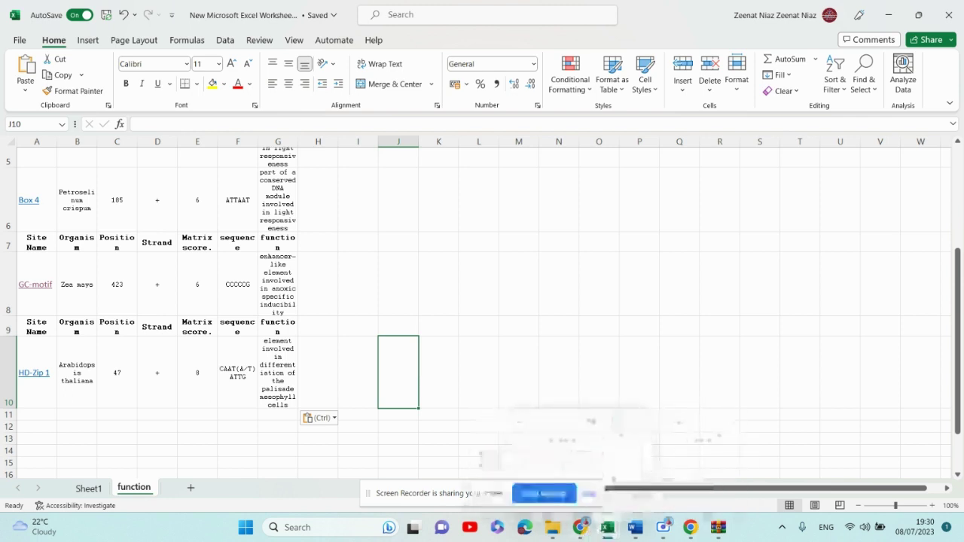
{"action": "left_click", "coordinate": [580, 529]}
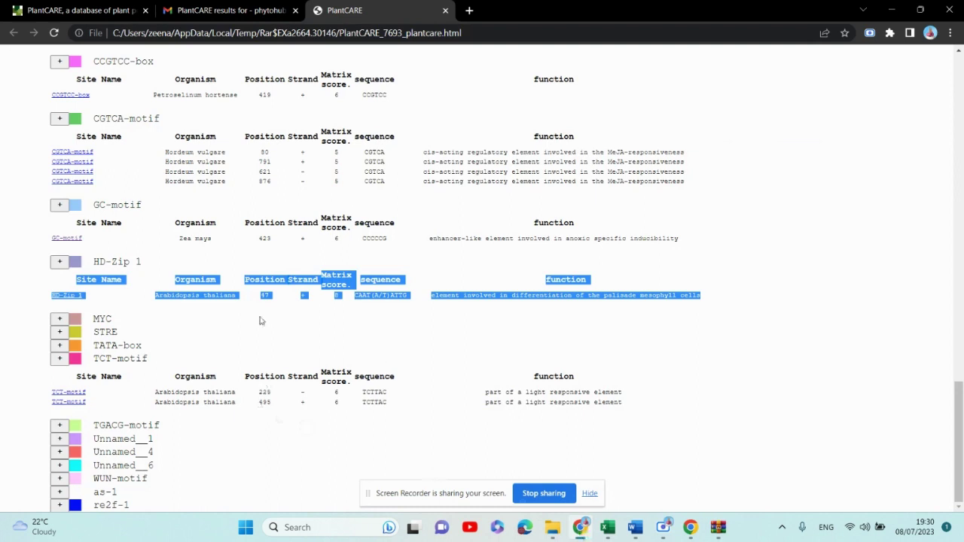
{"action": "left_click", "coordinate": [259, 321]}
{"action": "left_click", "coordinate": [60, 321]}
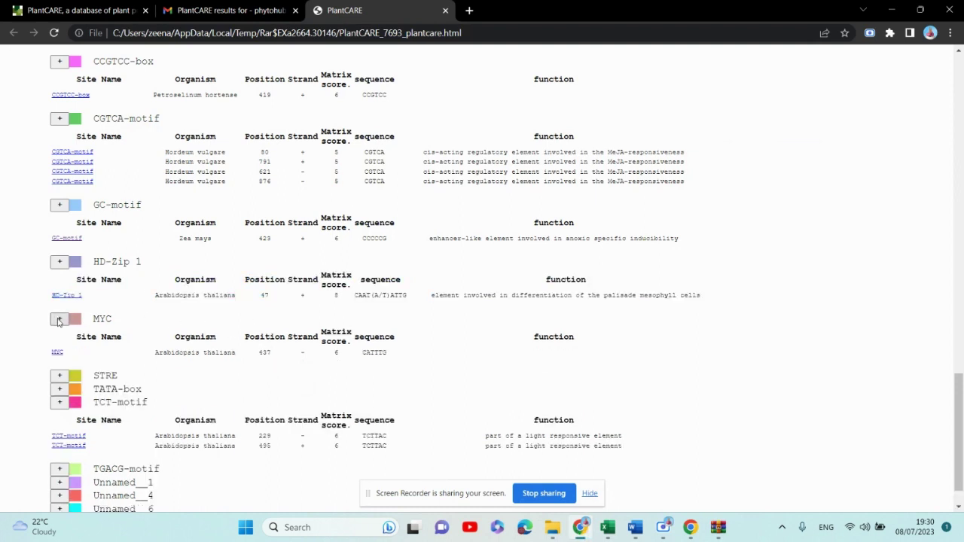
{"action": "scroll", "coordinate": [204, 348], "scroll_direction": "down", "scroll_amount": 1}
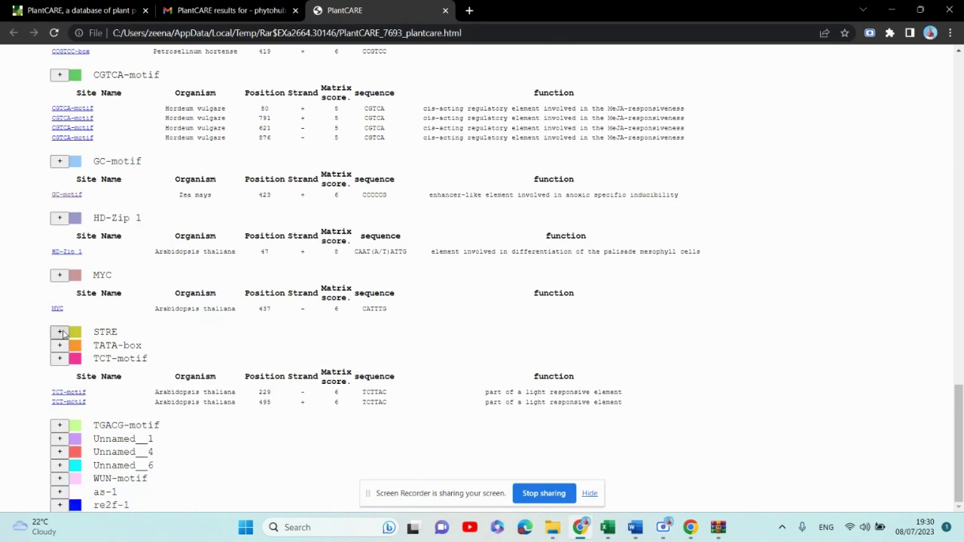
{"action": "left_click", "coordinate": [60, 332]}
{"action": "scroll", "coordinate": [60, 342], "scroll_direction": "down", "scroll_amount": 1}
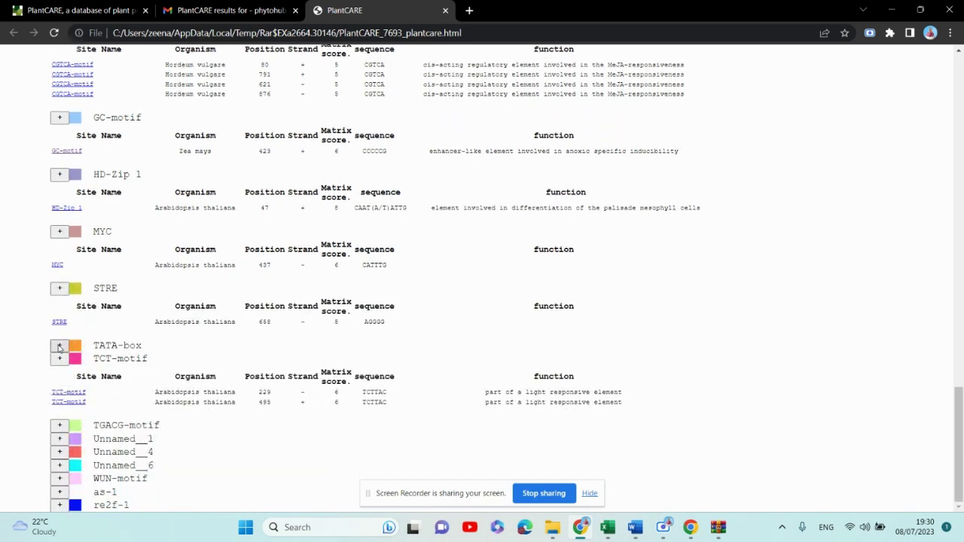
{"action": "left_click", "coordinate": [59, 345]}
{"action": "scroll", "coordinate": [455, 341], "scroll_direction": "down", "scroll_amount": 4}
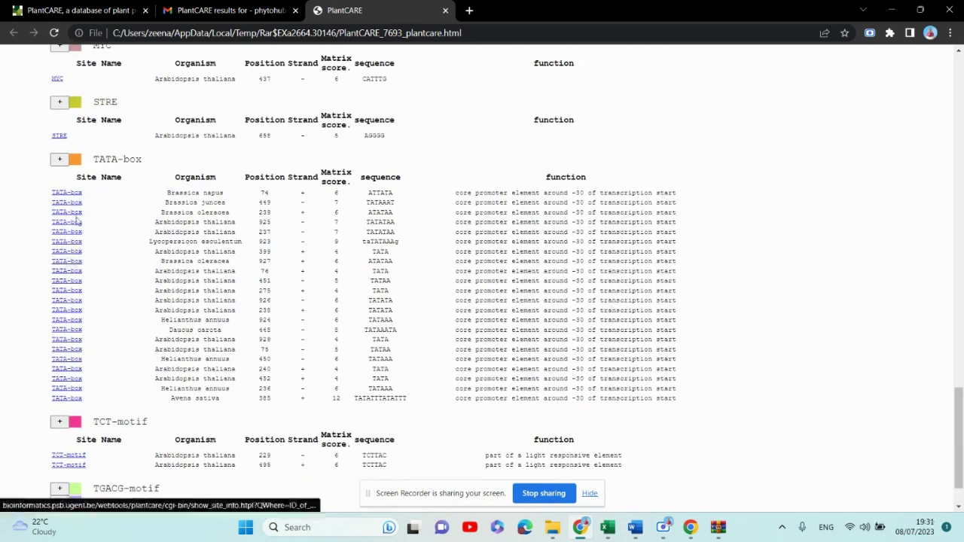
{"action": "scroll", "coordinate": [138, 329], "scroll_direction": "up", "scroll_amount": 12}
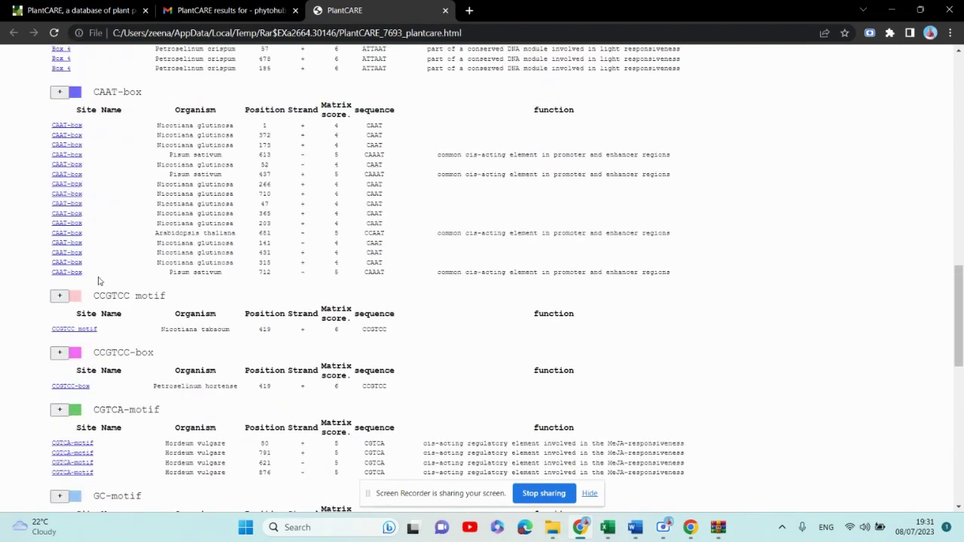
{"action": "scroll", "coordinate": [241, 288], "scroll_direction": "down", "scroll_amount": 12}
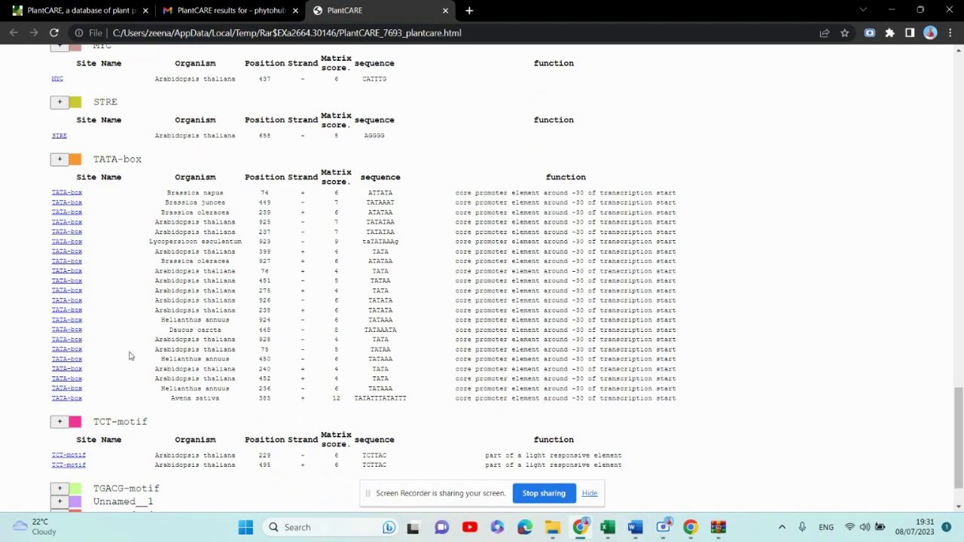
- Copy the motif name TCT-motif from PlantCARE into cell G1 of Sheet1 in the new Excel workbook, and enter its count 2 in G2
{"action": "scroll", "coordinate": [130, 356], "scroll_direction": "down", "scroll_amount": 1}
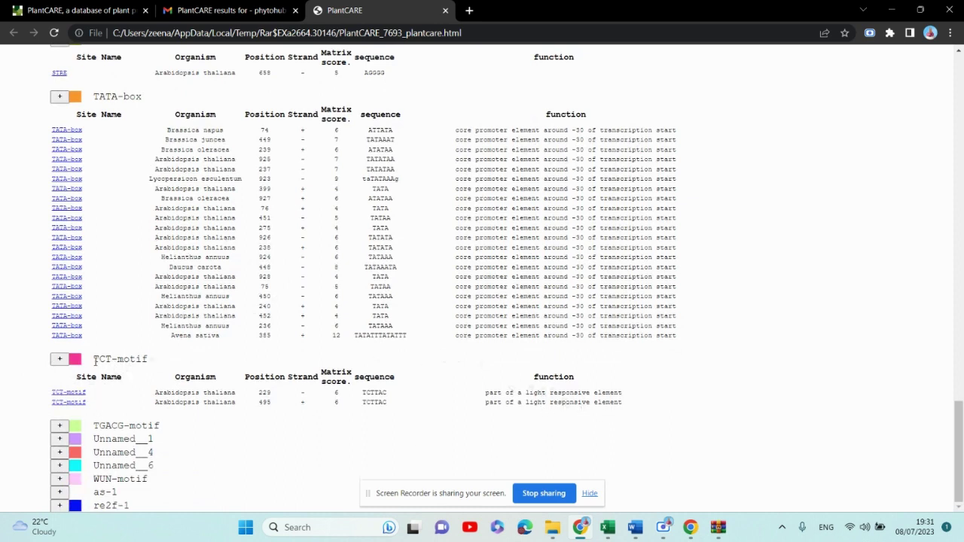
{"action": "left_click_drag", "start_coordinate": [95, 361], "coordinate": [185, 361]}
{"action": "key", "text": "ctrl+c"}
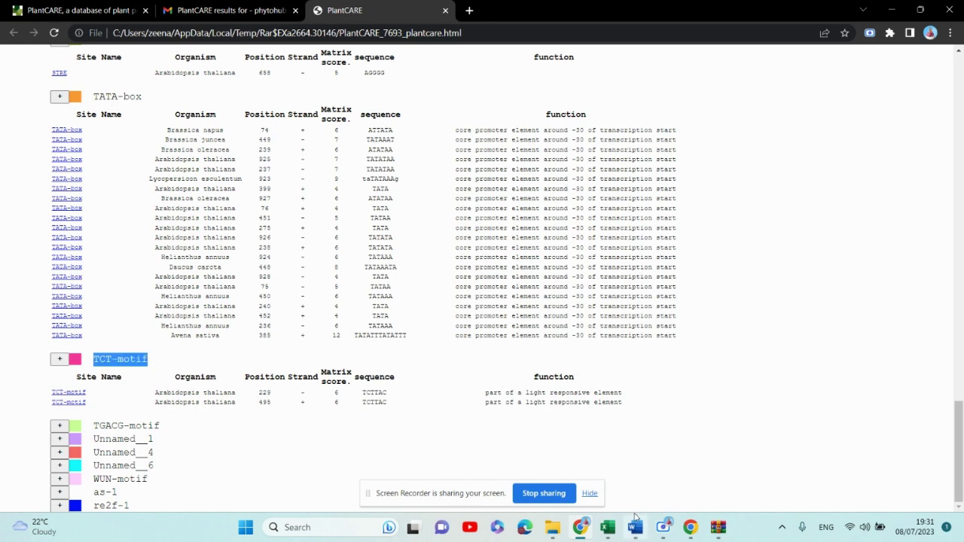
{"action": "left_click", "coordinate": [607, 528]}
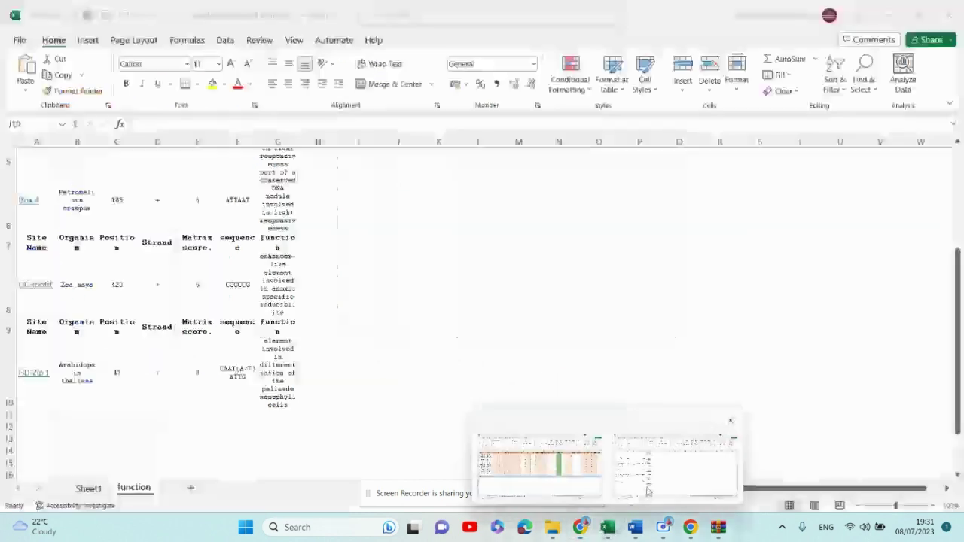
{"action": "left_click", "coordinate": [676, 463]}
{"action": "left_click", "coordinate": [88, 488]}
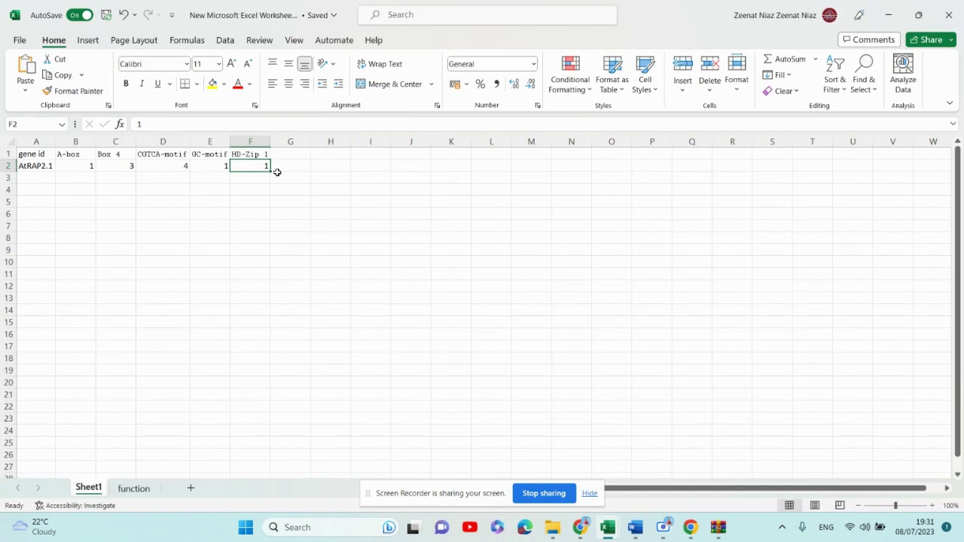
{"action": "left_click", "coordinate": [290, 152]}
{"action": "key", "text": "ctrl+v"}
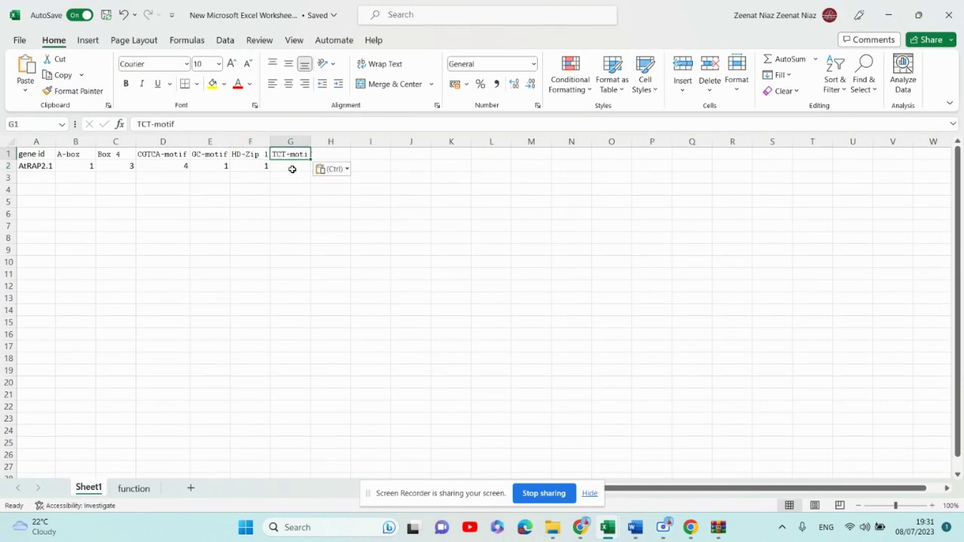
{"action": "left_click", "coordinate": [292, 169]}
{"action": "type", "text": "2"}
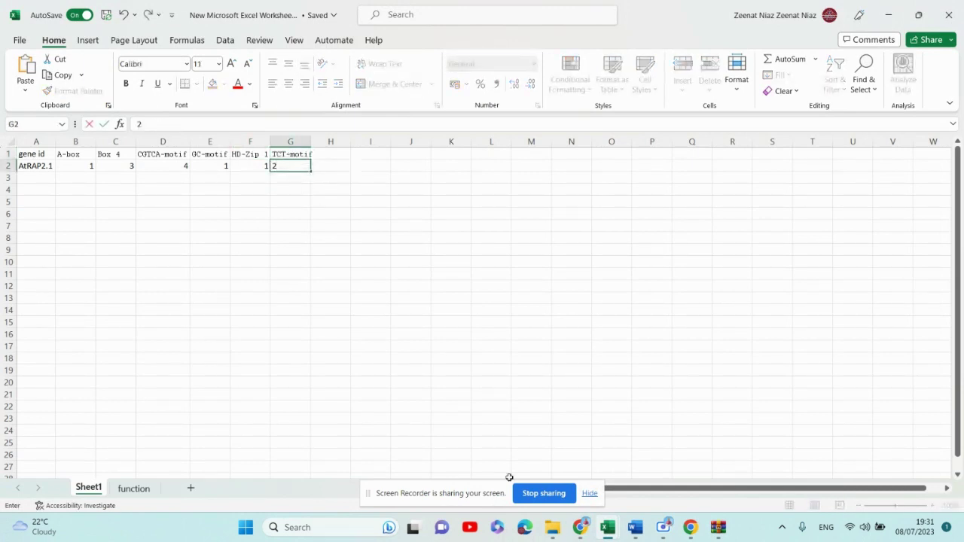
- Copy the TCT-motif details table, including its header row, from PlantCARE in Chrome into the Excel function sheet starting at cell A11
{"action": "mouse_move", "coordinate": [607, 527]}
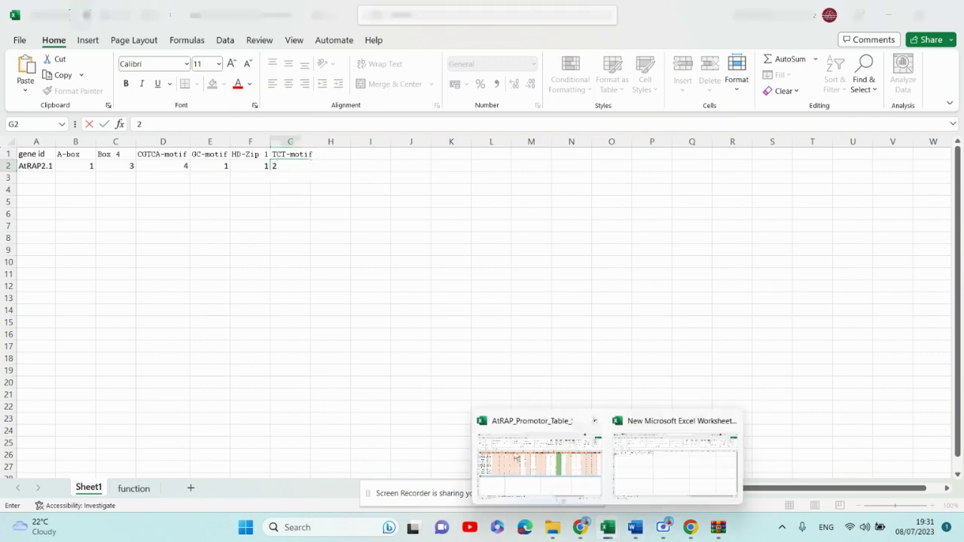
{"action": "left_click", "coordinate": [517, 458]}
{"action": "mouse_move", "coordinate": [637, 531]}
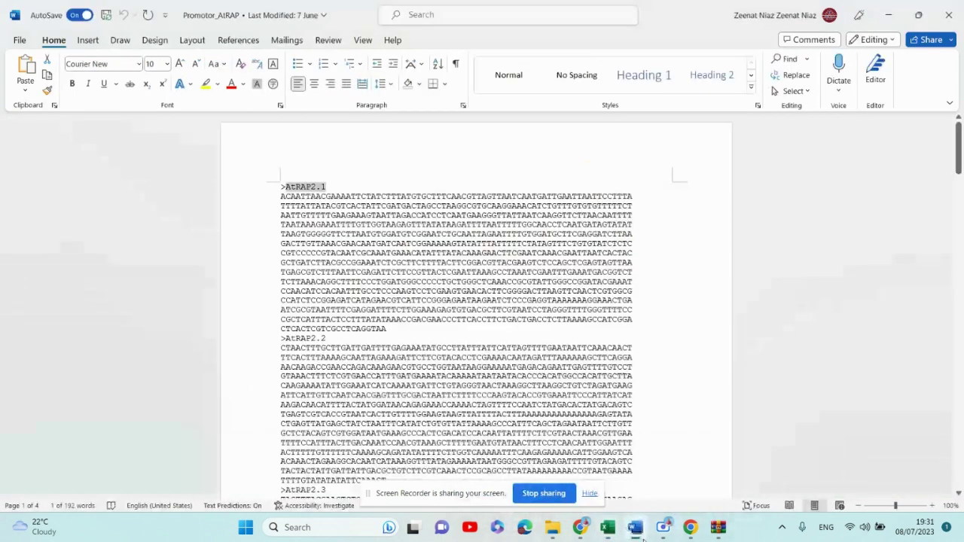
{"action": "left_click", "coordinate": [581, 528]}
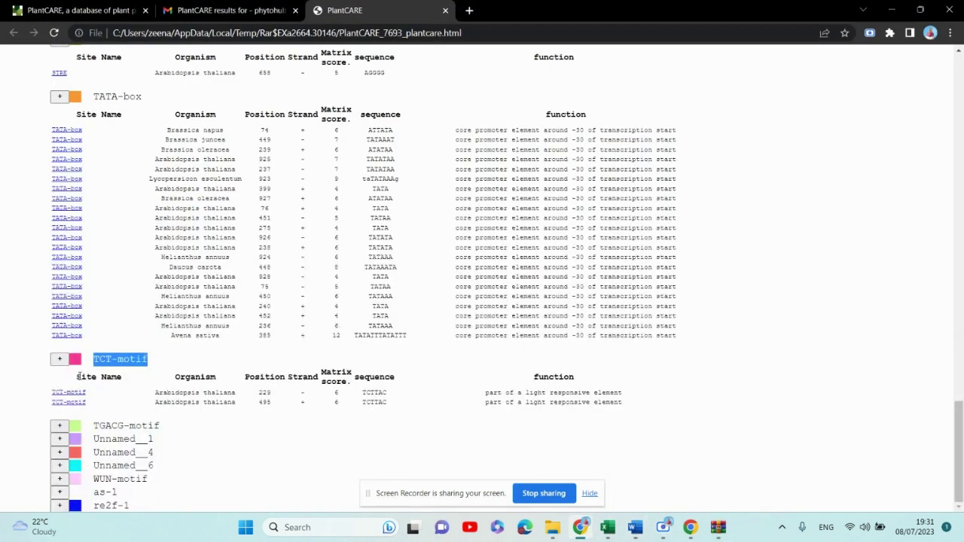
{"action": "left_click_drag", "start_coordinate": [77, 378], "coordinate": [653, 404]}
{"action": "key", "text": "ctrl+c"}
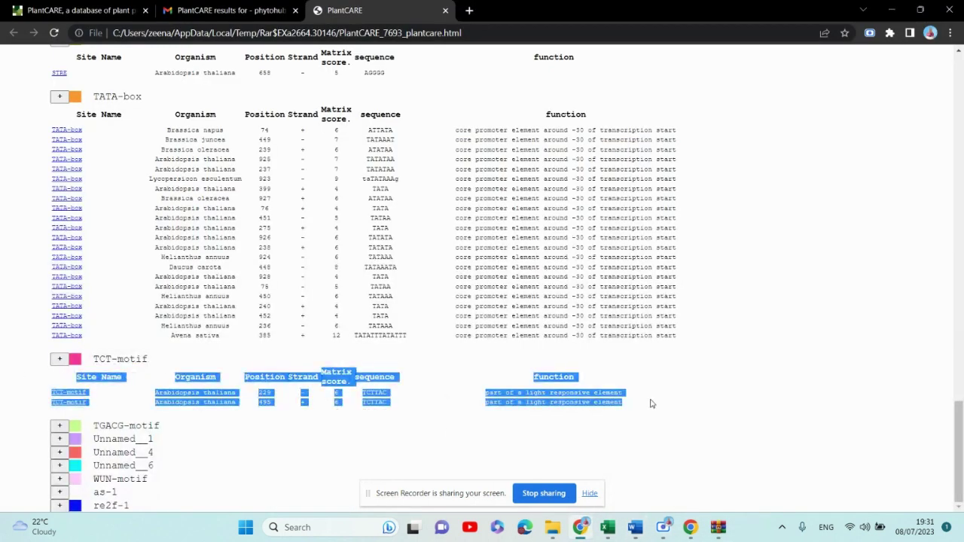
{"action": "left_click", "coordinate": [637, 527]}
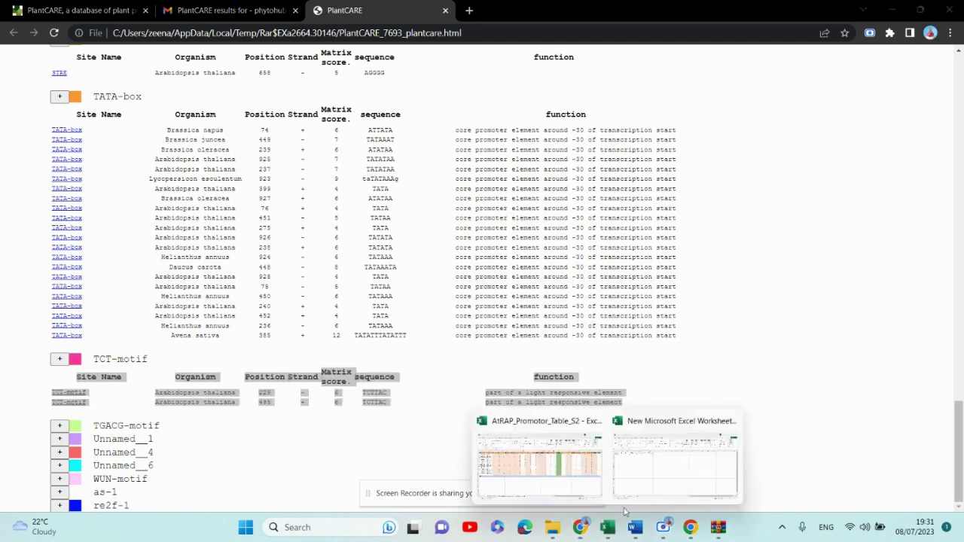
{"action": "left_click", "coordinate": [607, 527]}
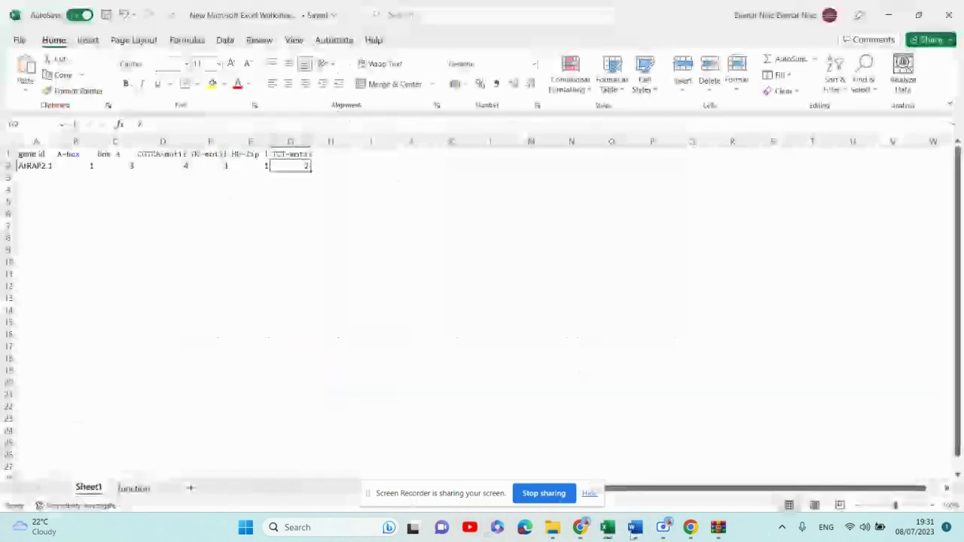
{"action": "left_click", "coordinate": [133, 488]}
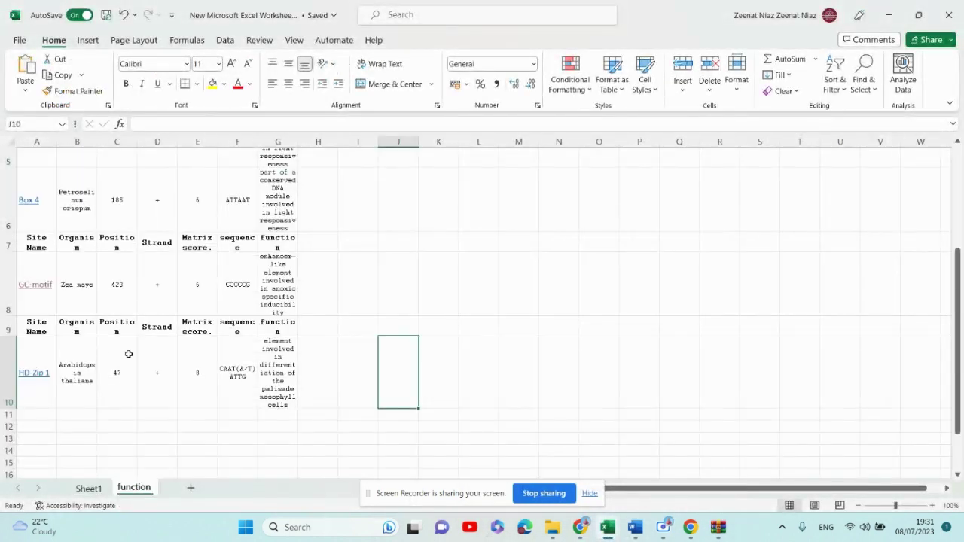
{"action": "left_click", "coordinate": [33, 412]}
{"action": "key", "text": "ctrl+v"}
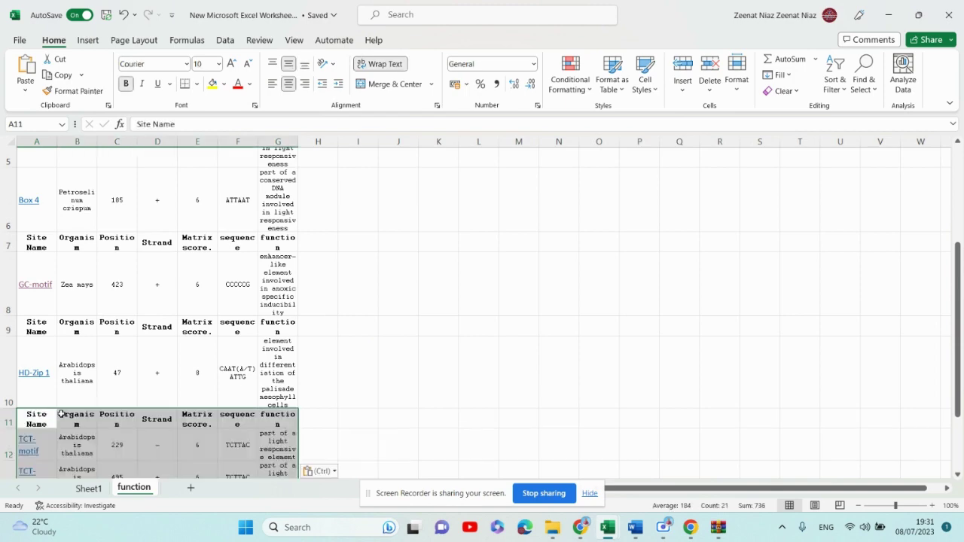
{"action": "scroll", "coordinate": [424, 351], "scroll_direction": "down", "scroll_amount": 2}
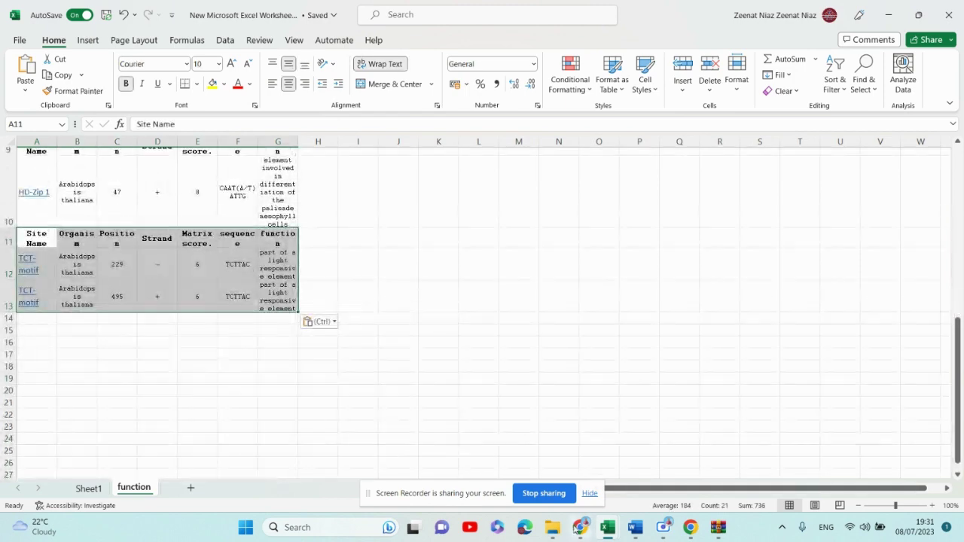
- Return to the PlantCARE results in Chrome and expand the TGACG-motif entry to examine its sites and function
{"action": "key", "text": "alt+Tab"}
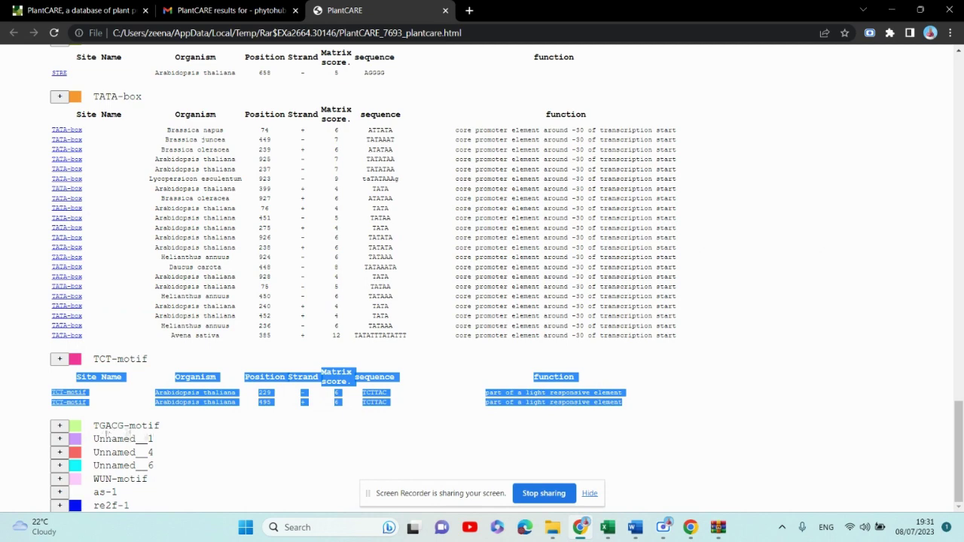
{"action": "left_click", "coordinate": [60, 425]}
{"action": "scroll", "coordinate": [60, 426], "scroll_direction": "down", "scroll_amount": 1}
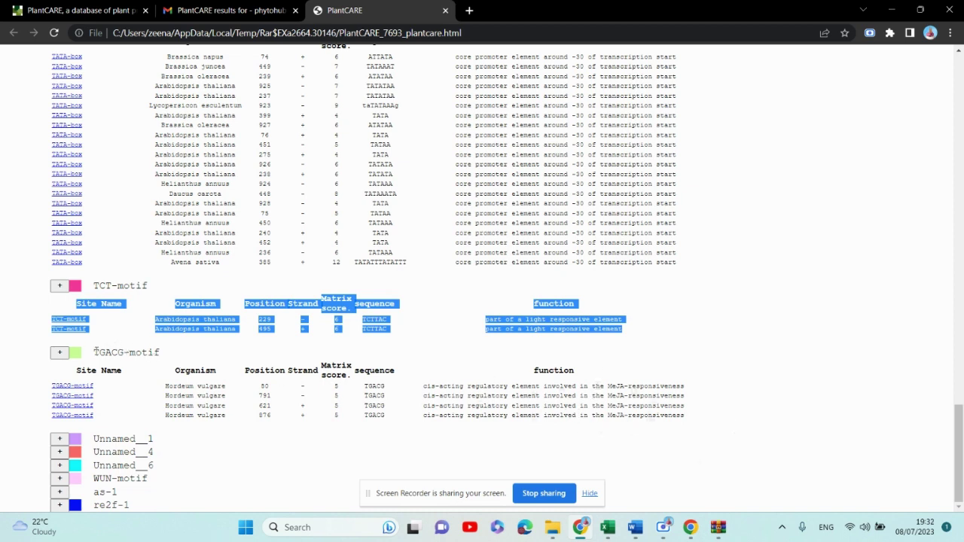
- Copy the motif name TGACG-motif from PlantCARE into cell H1 of Sheet1 in the new Excel workbook
{"action": "left_click_drag", "start_coordinate": [94, 352], "coordinate": [184, 353]}
{"action": "key", "text": "ctrl+c"}
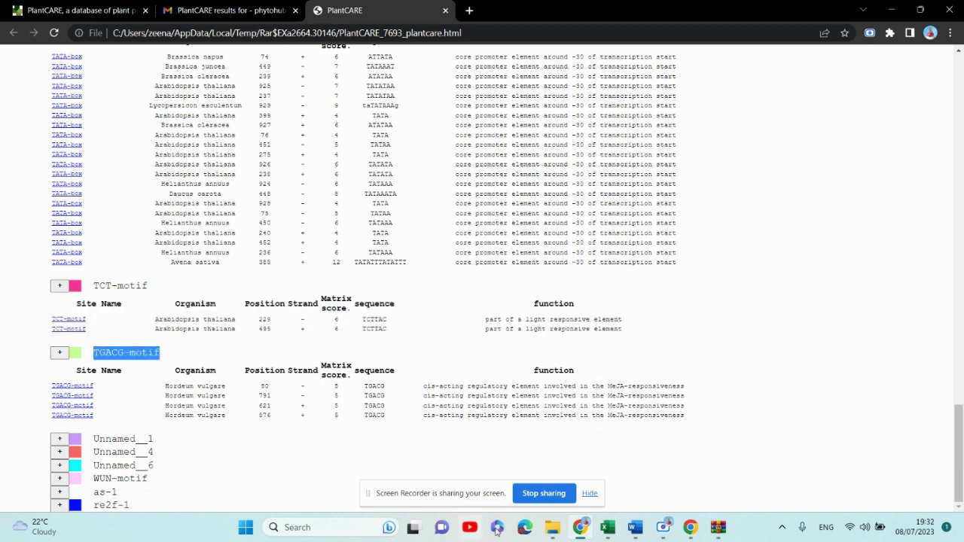
{"action": "left_click", "coordinate": [607, 528]}
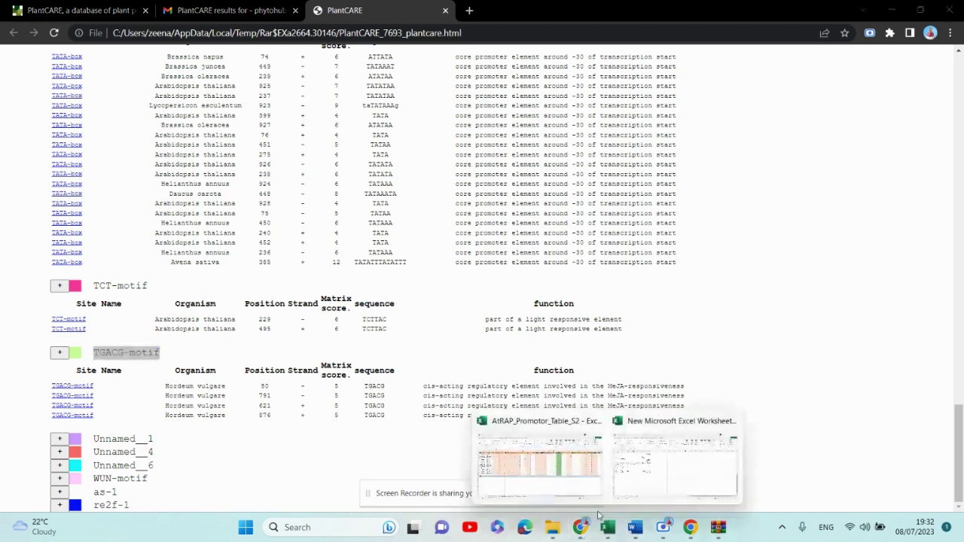
{"action": "left_click", "coordinate": [665, 480]}
{"action": "left_click", "coordinate": [88, 489]}
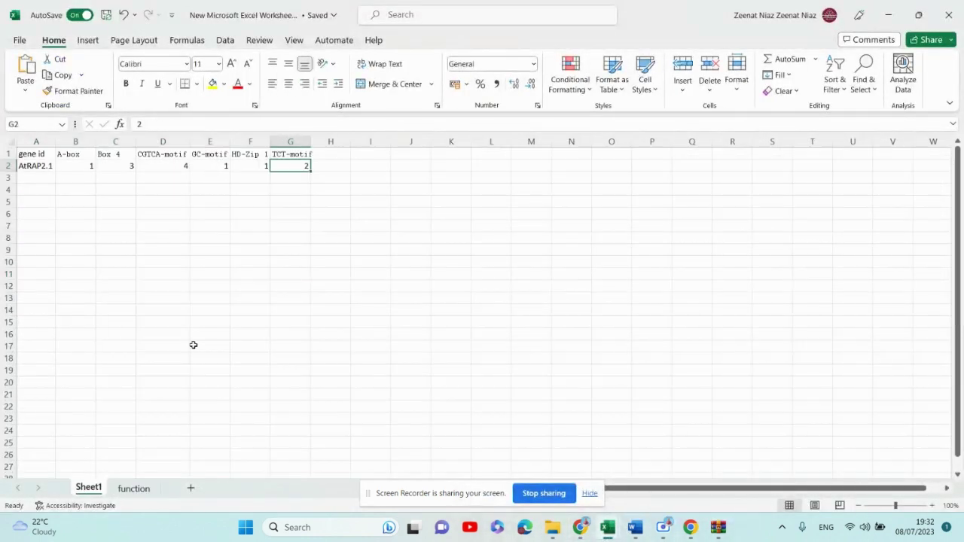
{"action": "left_click", "coordinate": [331, 153]}
{"action": "key", "text": "ctrl+v"}
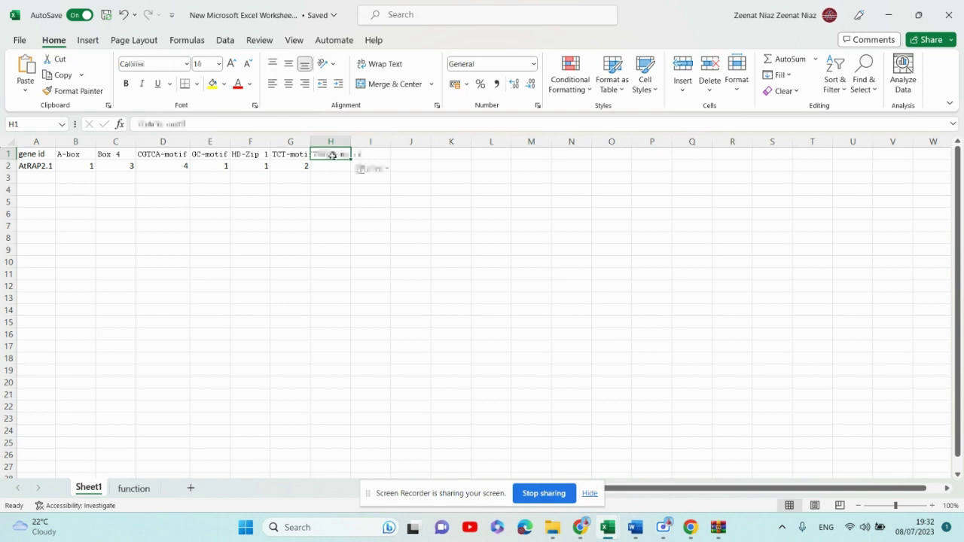
- Enter the TGACG-motif count 4 for AtRAP2.1 in cell H2
{"action": "left_click", "coordinate": [324, 167]}
{"action": "key", "text": "ctrl"}
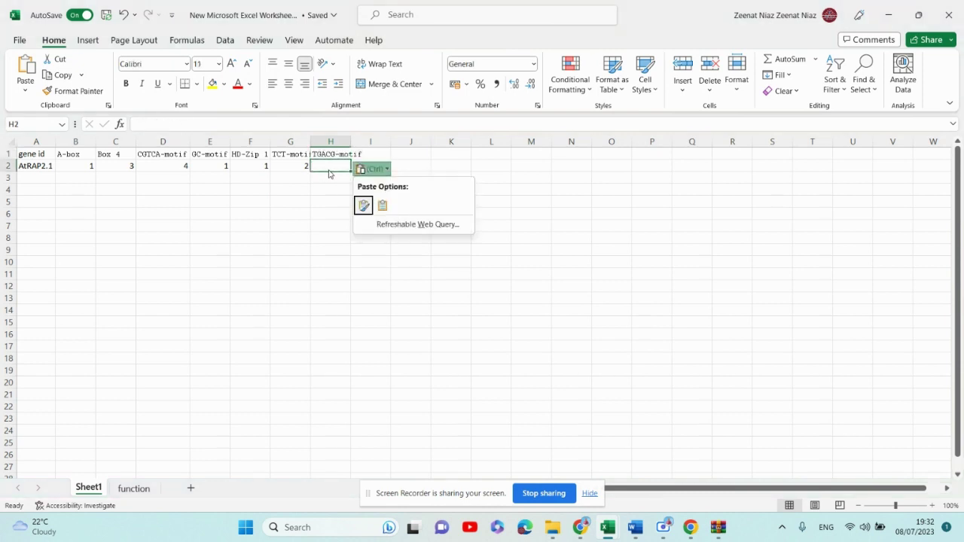
{"action": "key", "text": "Escape"}
{"action": "double_click", "coordinate": [330, 166]}
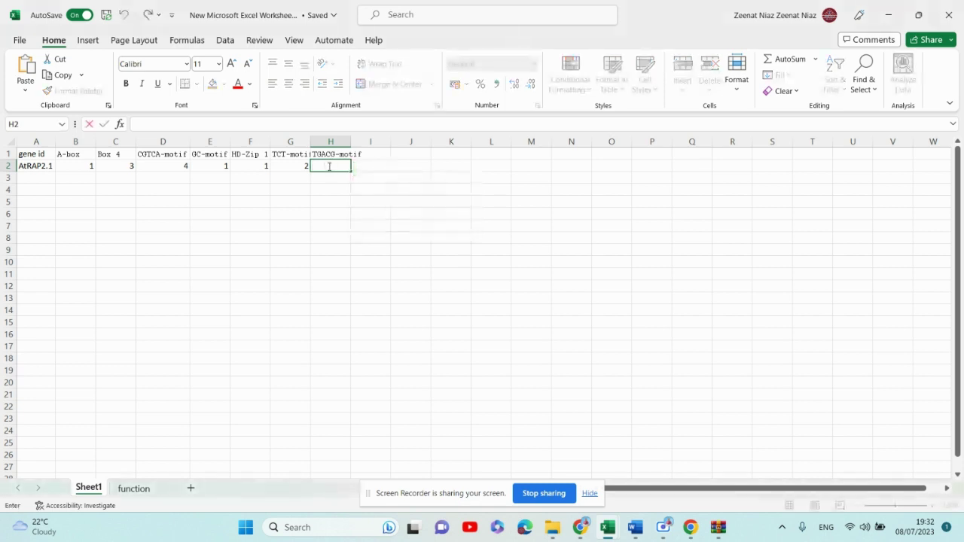
{"action": "type", "text": "4"}
{"action": "left_click", "coordinate": [221, 202]}
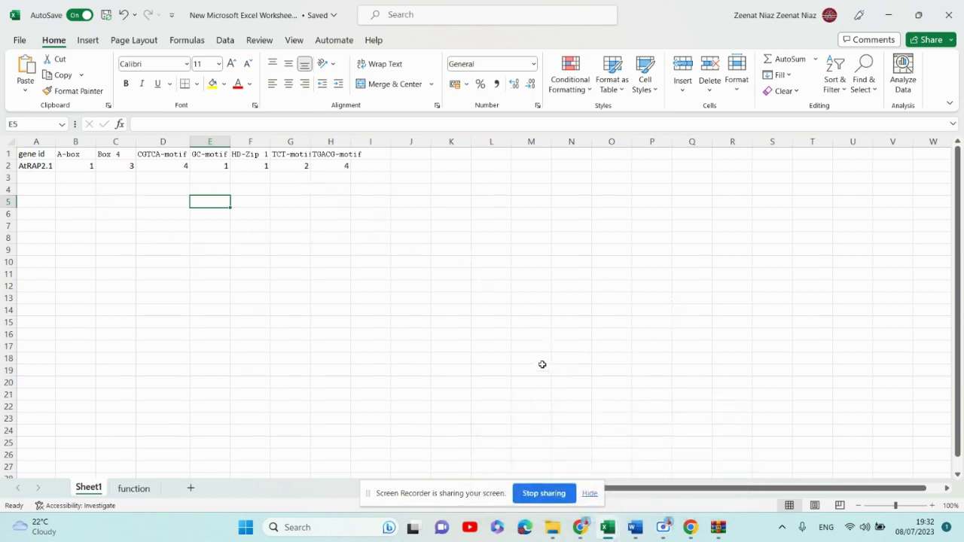
- Return to the PlantCARE results in Chrome and expand Unnamed__1, Unnamed__4, Unnamed__6, WUN-motif, as-1 and re2f-1 to check for listed functions
{"action": "left_click", "coordinate": [581, 527]}
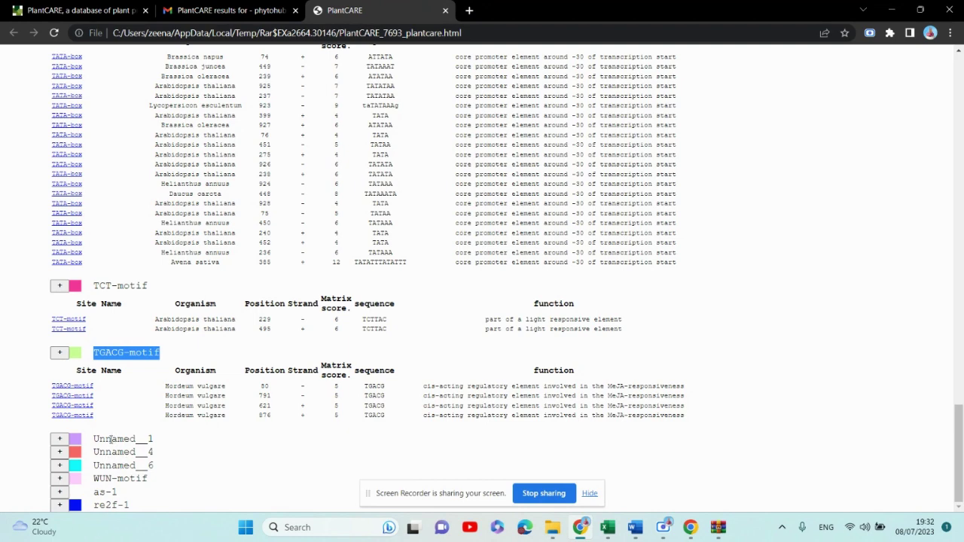
{"action": "left_click", "coordinate": [60, 438]}
{"action": "scroll", "coordinate": [32, 456], "scroll_direction": "down", "scroll_amount": 1}
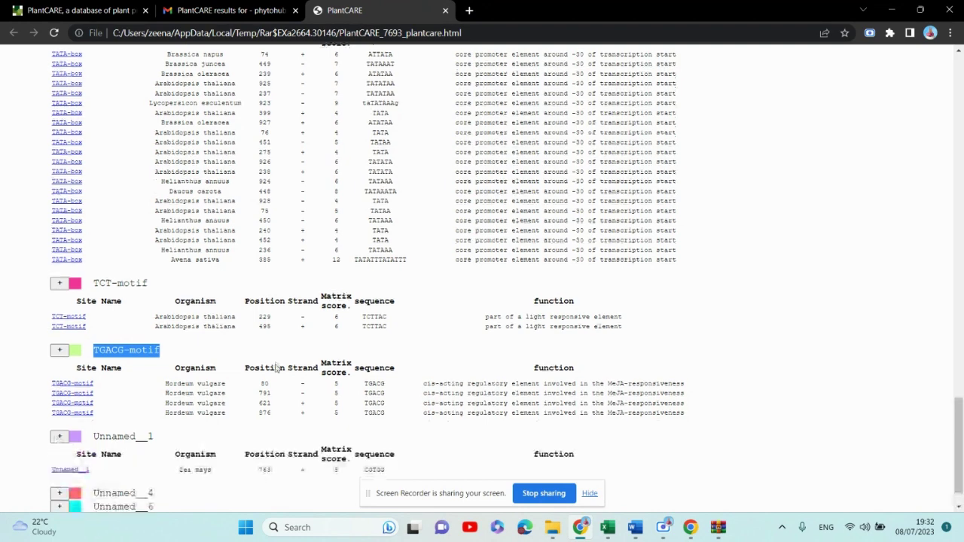
{"action": "left_click", "coordinate": [59, 452]}
{"action": "scroll", "coordinate": [263, 394], "scroll_direction": "down", "scroll_amount": 2}
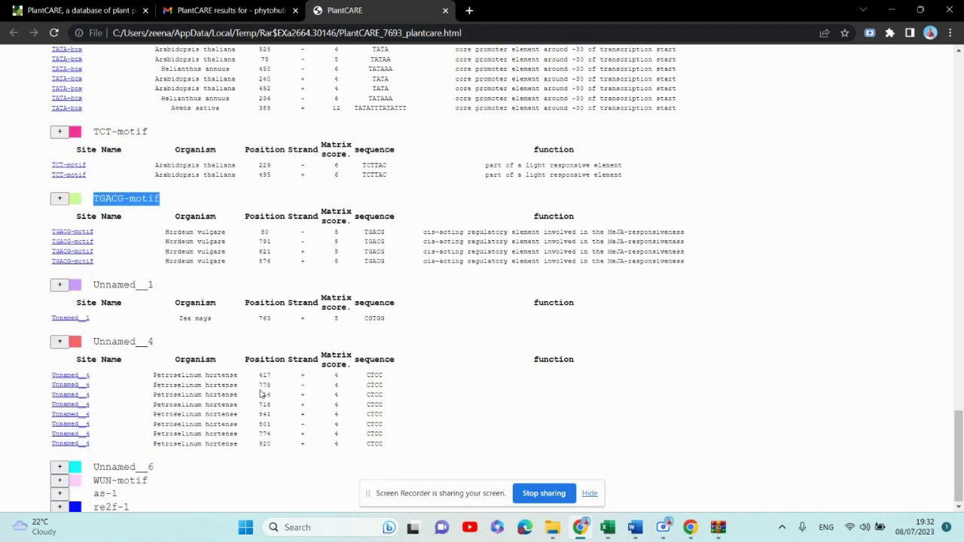
{"action": "left_click", "coordinate": [59, 466]}
{"action": "scroll", "coordinate": [251, 379], "scroll_direction": "down", "scroll_amount": 1}
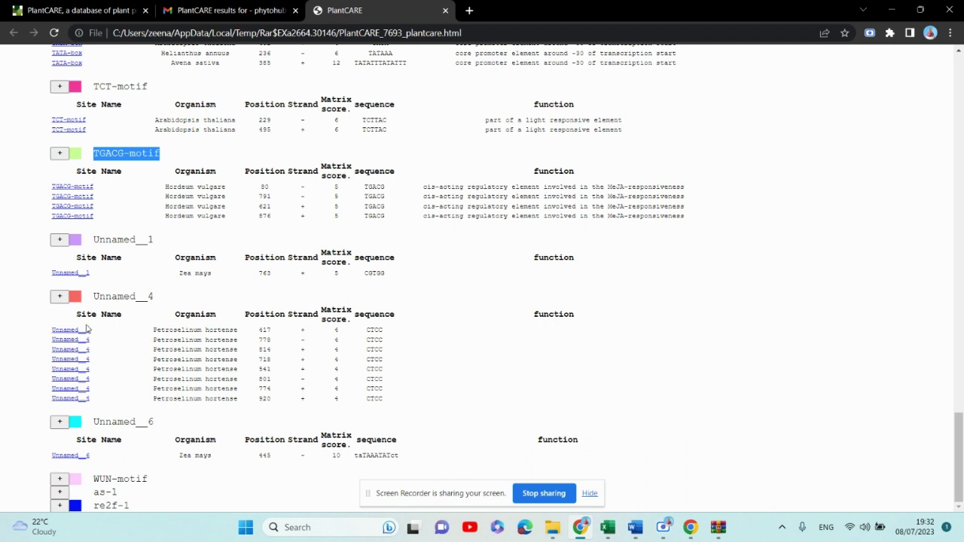
{"action": "left_click", "coordinate": [59, 479]}
{"action": "scroll", "coordinate": [59, 477], "scroll_direction": "down", "scroll_amount": 1}
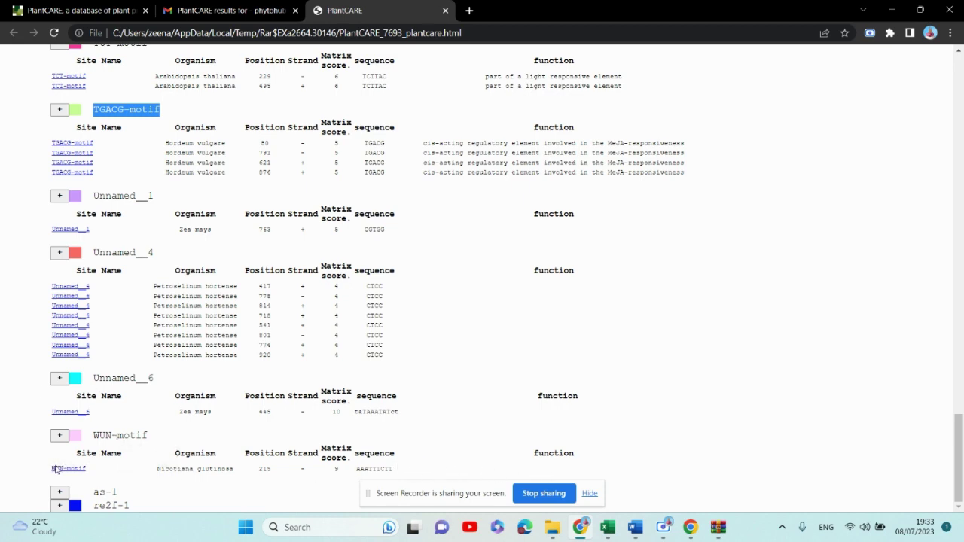
{"action": "left_click", "coordinate": [58, 493]}
{"action": "scroll", "coordinate": [136, 394], "scroll_direction": "down", "scroll_amount": 1}
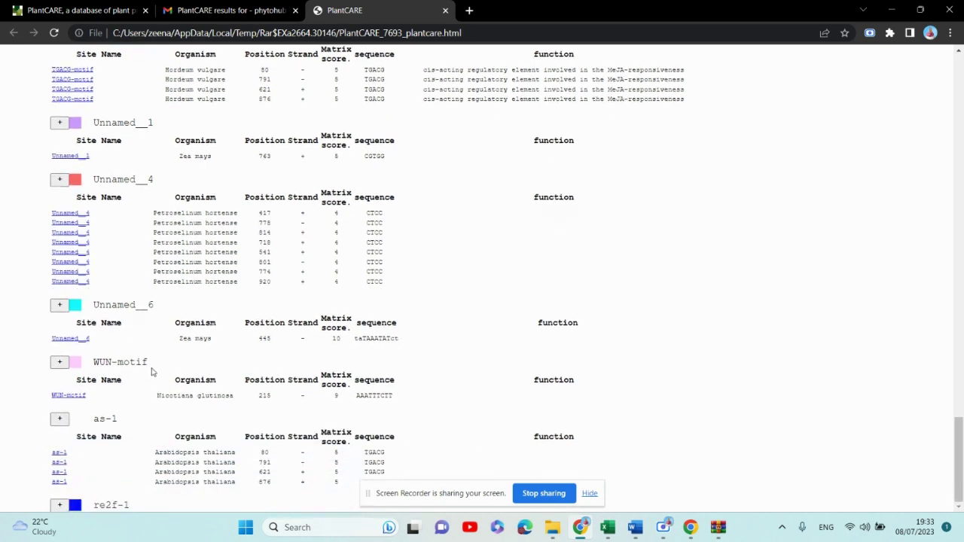
{"action": "left_click", "coordinate": [58, 504]}
{"action": "scroll", "coordinate": [124, 412], "scroll_direction": "down", "scroll_amount": 1}
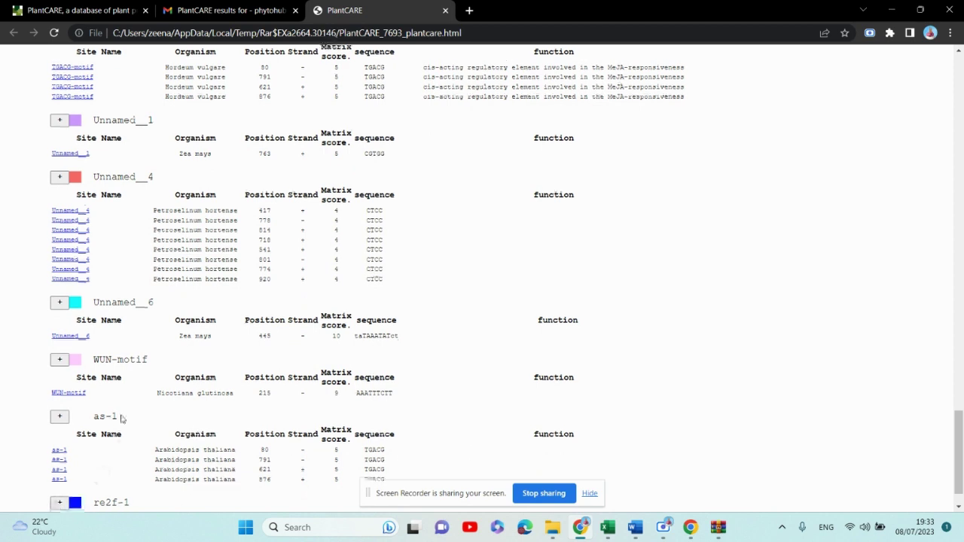
{"action": "left_click_drag", "start_coordinate": [434, 493], "coordinate": [738, 443]}
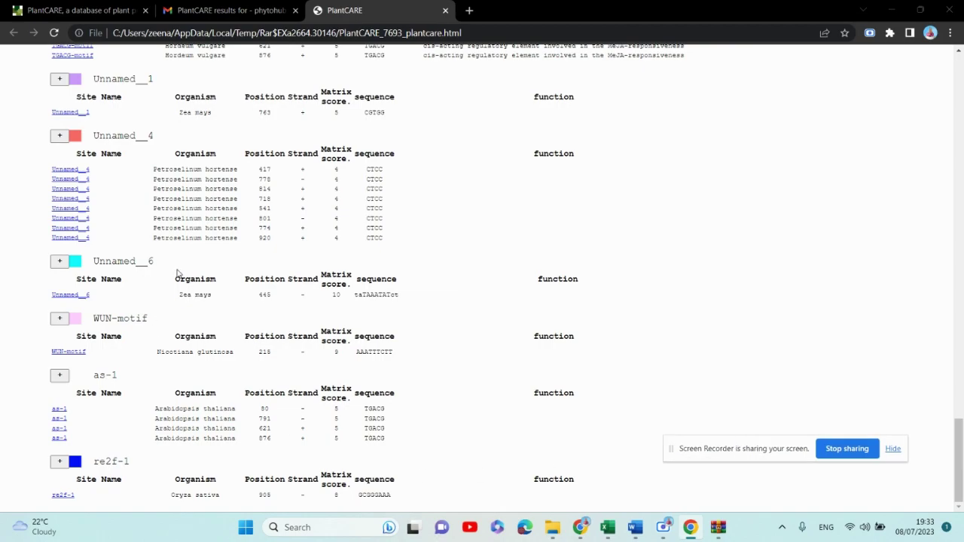
- Review the colour-highlighted promoter sequence and the first entries of the Motifs Found list in the PlantCARE results
{"action": "scroll", "coordinate": [178, 273], "scroll_direction": "up", "scroll_amount": 20}
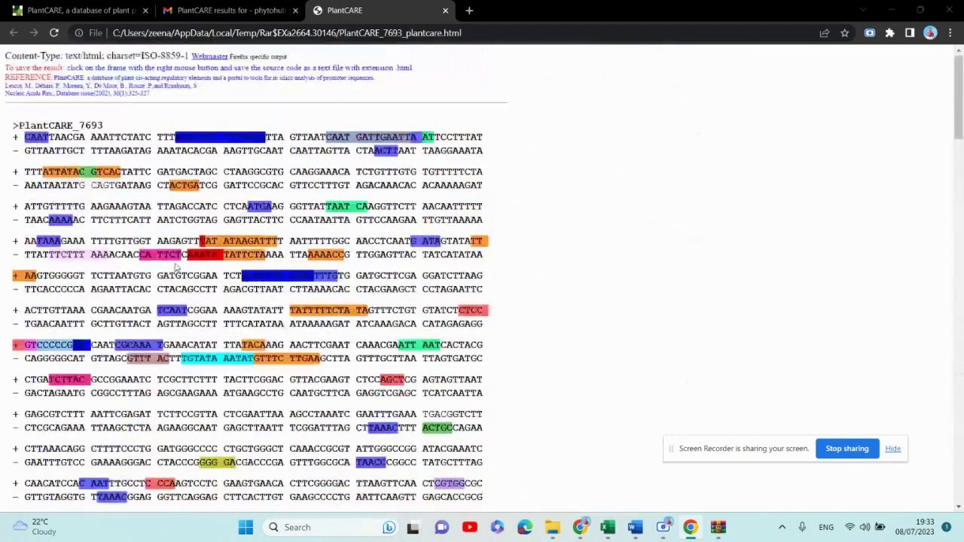
{"action": "scroll", "coordinate": [178, 267], "scroll_direction": "down", "scroll_amount": 3}
{"action": "scroll", "coordinate": [151, 301], "scroll_direction": "up", "scroll_amount": 2}
{"action": "scroll", "coordinate": [136, 340], "scroll_direction": "down", "scroll_amount": 4}
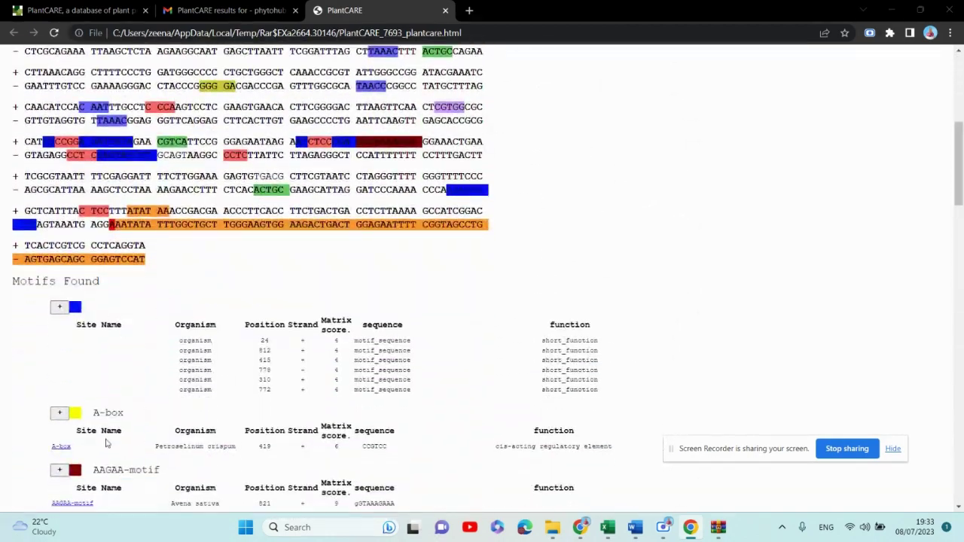
{"action": "scroll", "coordinate": [116, 336], "scroll_direction": "up", "scroll_amount": 3}
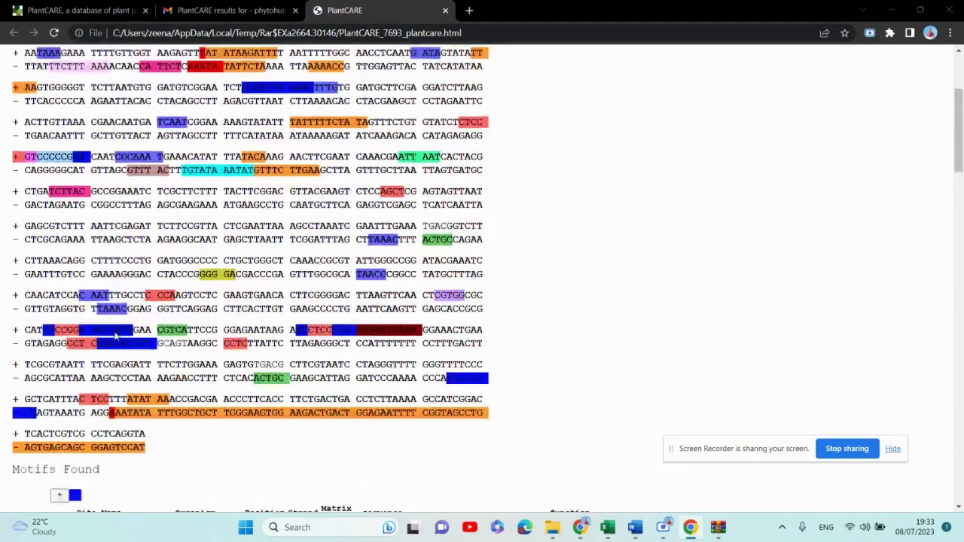
{"action": "scroll", "coordinate": [115, 336], "scroll_direction": "up", "scroll_amount": 1}
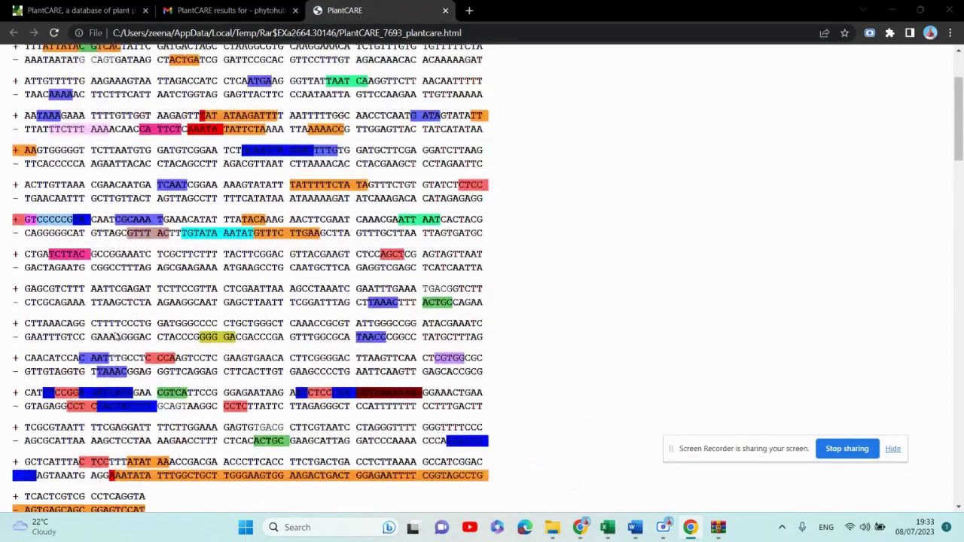
{"action": "scroll", "coordinate": [115, 336], "scroll_direction": "up", "scroll_amount": 2}
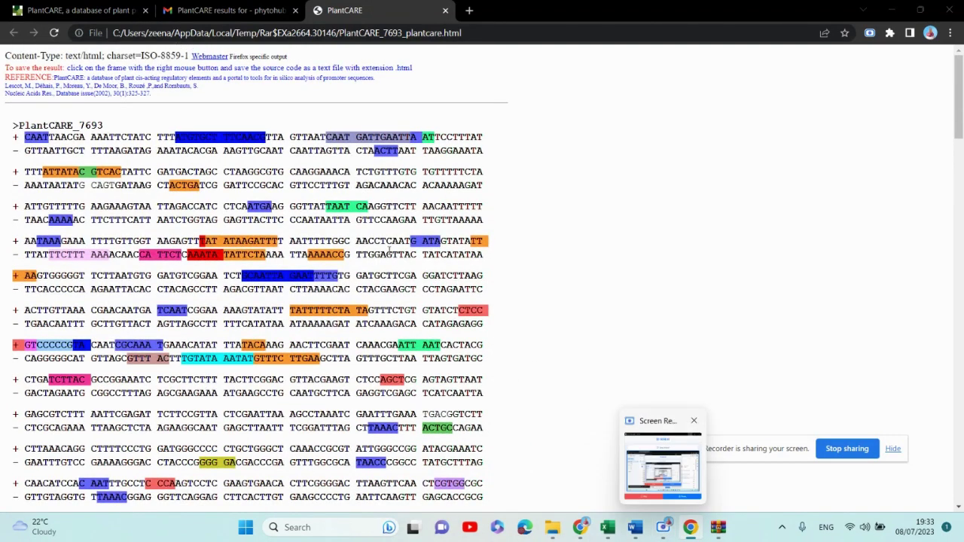
{"action": "scroll", "coordinate": [594, 438], "scroll_direction": "down", "scroll_amount": 1}
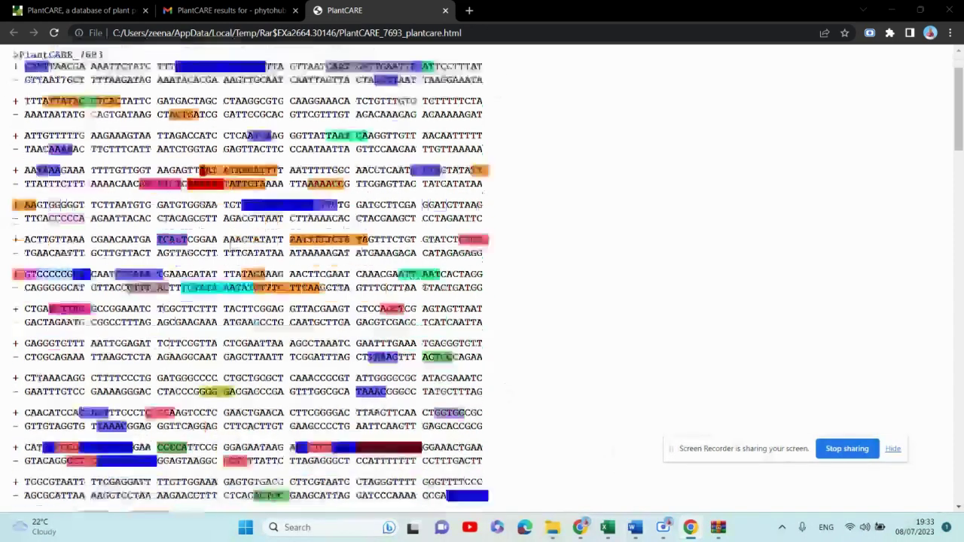
{"action": "scroll", "coordinate": [418, 342], "scroll_direction": "down", "scroll_amount": 8}
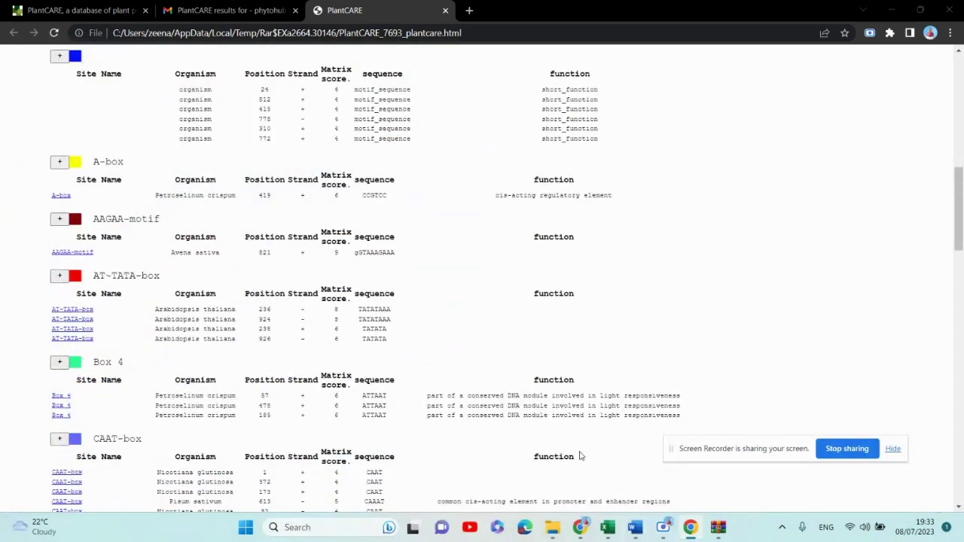
- Switch to the AtRAP_Promotor_Table_S2 workbook in Excel and examine the WUN motif counts of the genes AtRAP2.1 to AtRAP2.12
{"action": "mouse_move", "coordinate": [608, 517]}
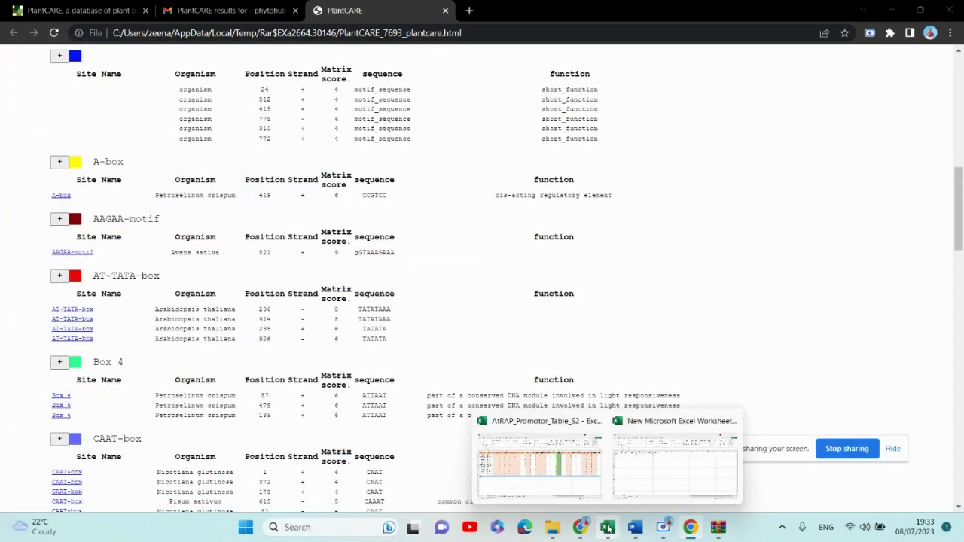
{"action": "left_click", "coordinate": [578, 488]}
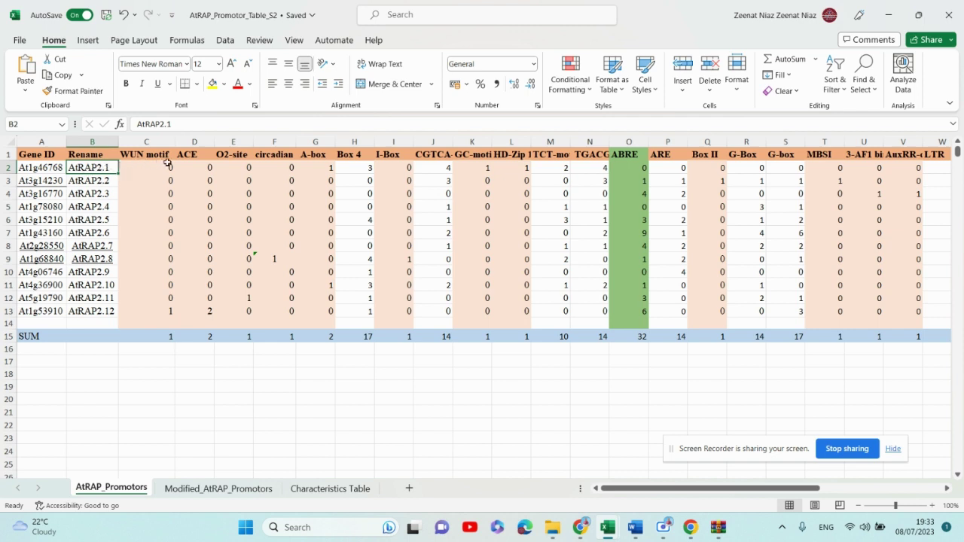
{"action": "mouse_move", "coordinate": [714, 495]}
{"action": "left_mouse_down"}
{"action": "mouse_move", "coordinate": [696, 497]}
{"action": "mouse_move", "coordinate": [840, 490]}
{"action": "mouse_move", "coordinate": [710, 490]}
{"action": "left_mouse_up"}
{"action": "left_click_drag", "start_coordinate": [164, 168], "coordinate": [169, 296]}
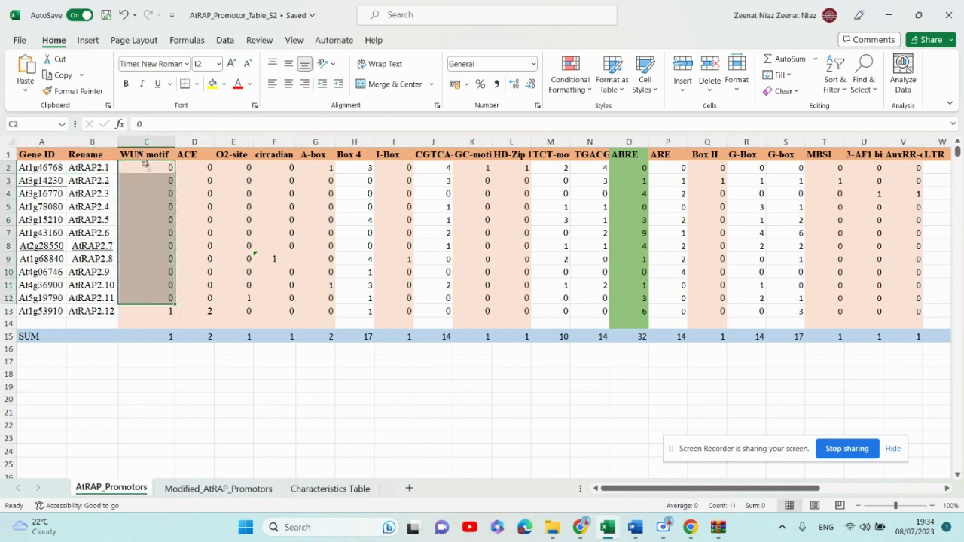
{"action": "left_click", "coordinate": [259, 201]}
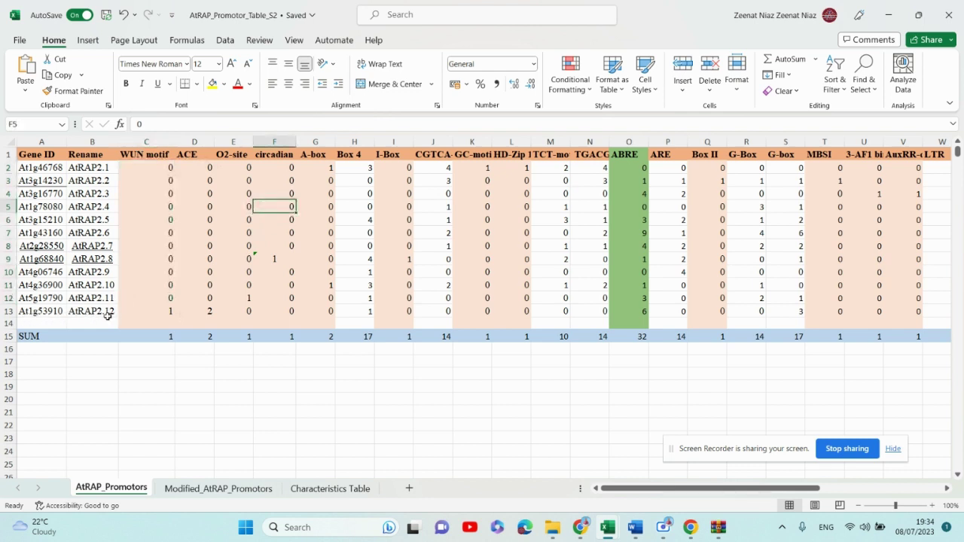
{"action": "left_click", "coordinate": [151, 316]}
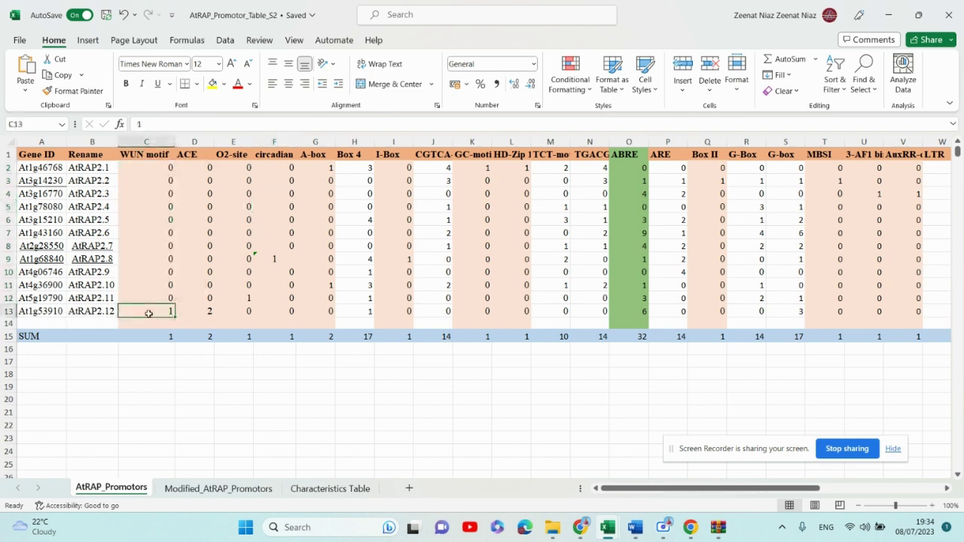
{"action": "left_click_drag", "start_coordinate": [147, 166], "coordinate": [140, 293]}
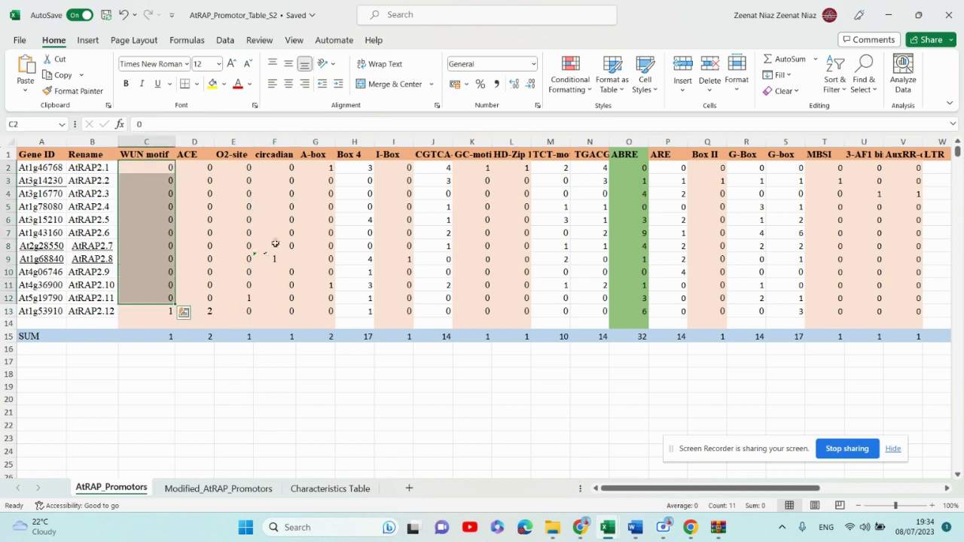
- Examine the A-box counts per gene in column G and the remaining motif columns of the AtRAP_Promotors sheet
{"action": "left_click", "coordinate": [315, 233]}
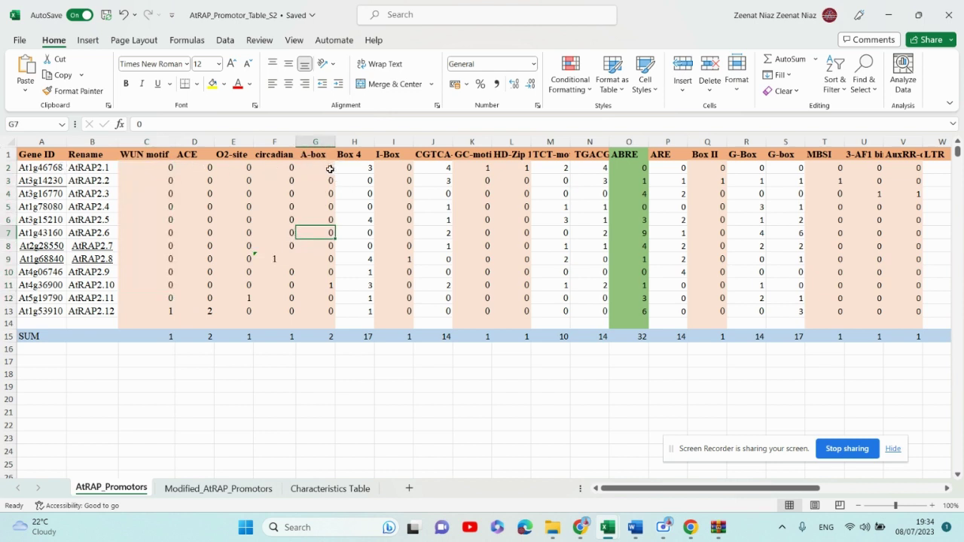
{"action": "left_click", "coordinate": [318, 287]}
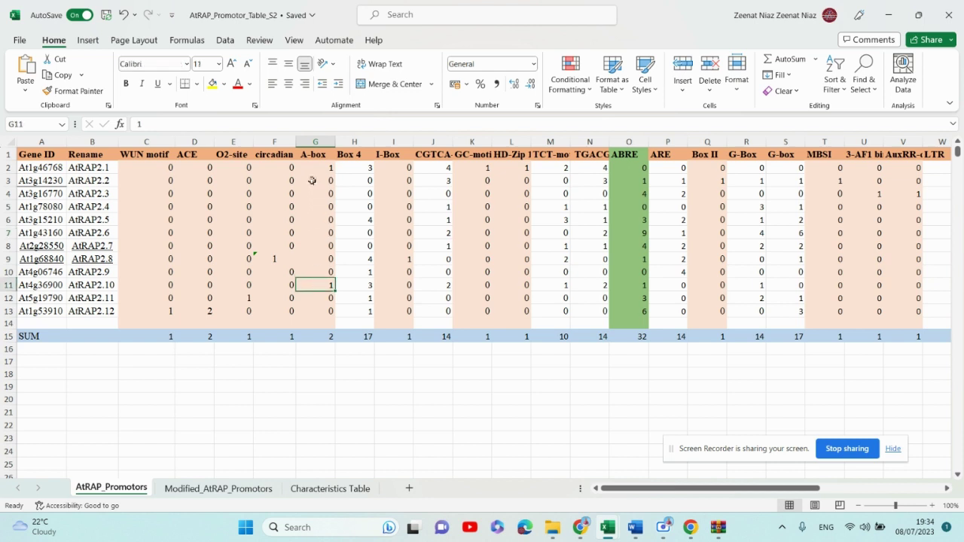
{"action": "left_click_drag", "start_coordinate": [312, 181], "coordinate": [308, 312]}
{"action": "left_click", "coordinate": [474, 233]}
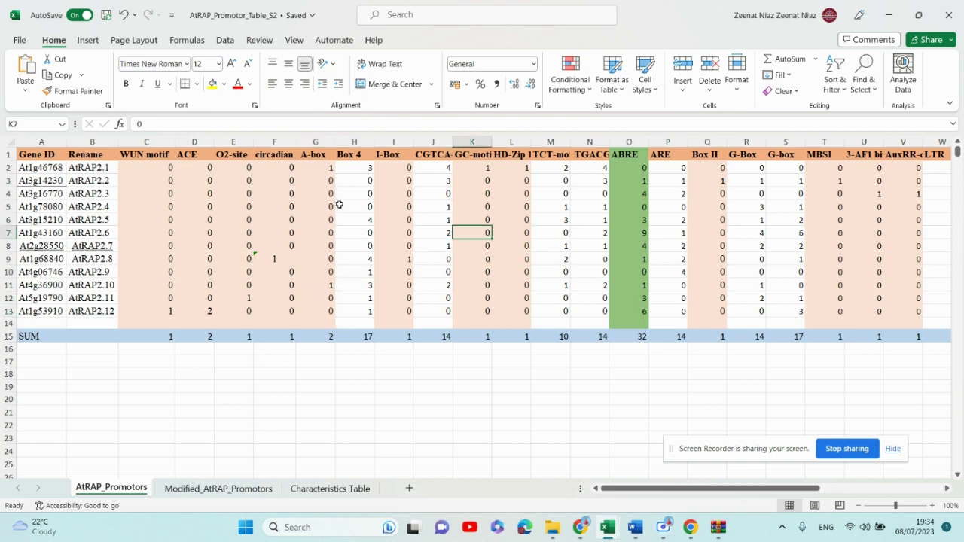
{"action": "mouse_move", "coordinate": [757, 488]}
{"action": "left_mouse_down"}
{"action": "mouse_move", "coordinate": [885, 488]}
{"action": "mouse_move", "coordinate": [768, 488]}
{"action": "left_mouse_up"}
- Inspect the summed range of the WUN motif formula in C15, and select the motif totals C15:G15 in the SUM row
{"action": "left_click", "coordinate": [173, 337]}
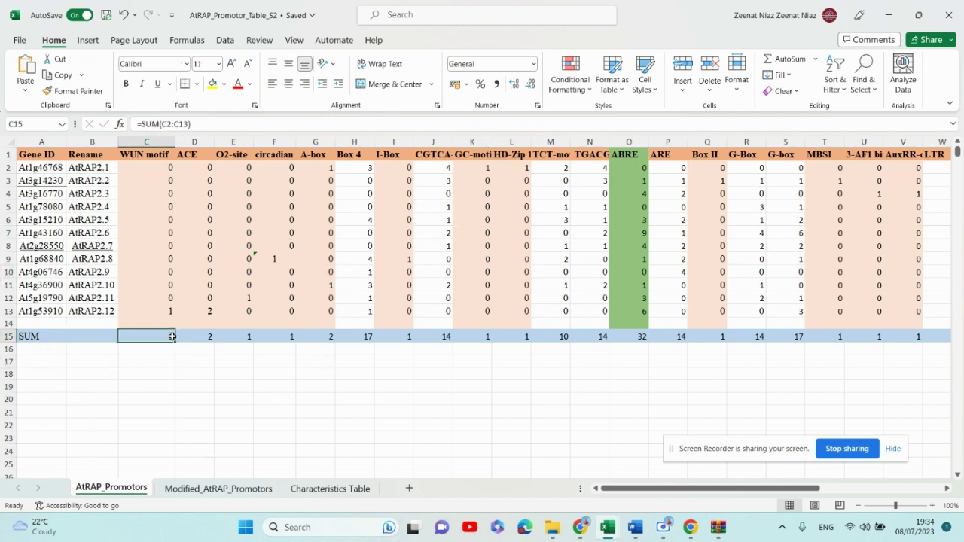
{"action": "key", "text": "alt+equal"}
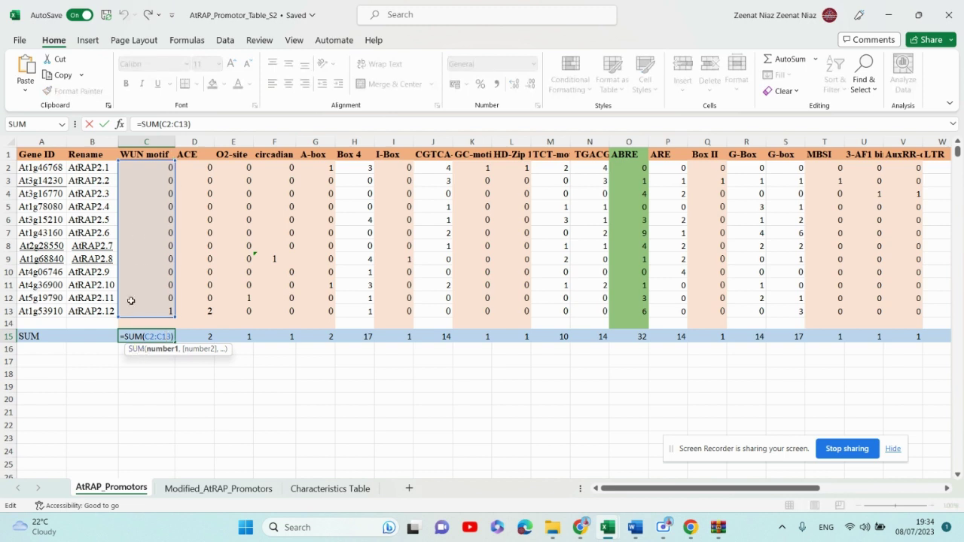
{"action": "left_click", "coordinate": [280, 421]}
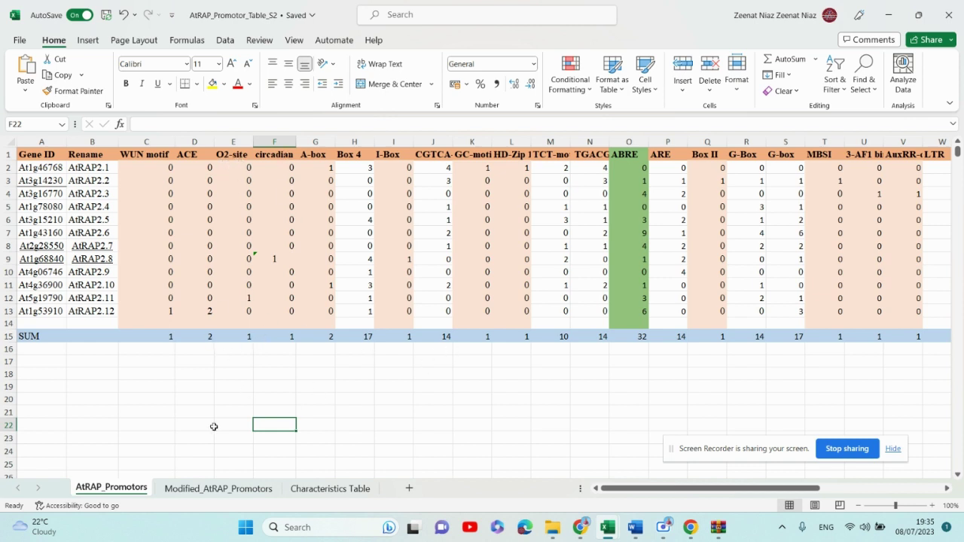
{"action": "mouse_move", "coordinate": [624, 488]}
{"action": "left_mouse_down"}
{"action": "mouse_move", "coordinate": [730, 489]}
{"action": "mouse_move", "coordinate": [620, 489]}
{"action": "left_mouse_up"}
{"action": "left_click", "coordinate": [164, 348]}
{"action": "left_click_drag", "start_coordinate": [162, 339], "coordinate": [328, 339]}
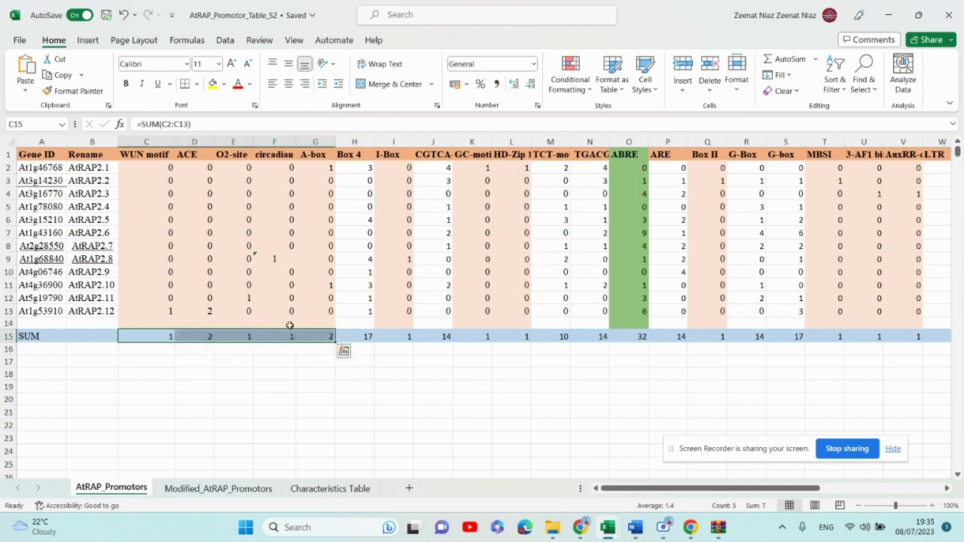
- Examine the ABRE column and its SUM formula in O15, and review the motif columns and totals through column AJ
{"action": "left_click", "coordinate": [633, 349]}
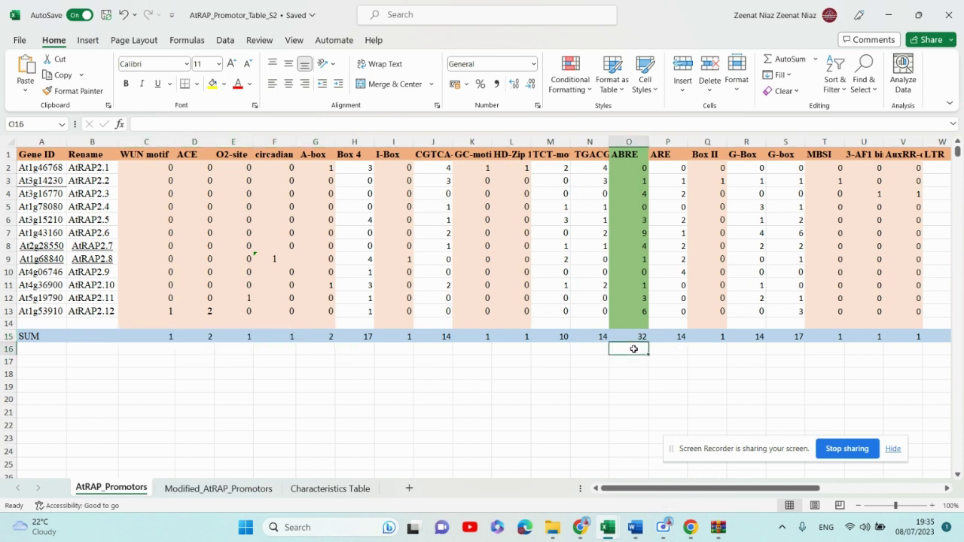
{"action": "left_click", "coordinate": [625, 140]}
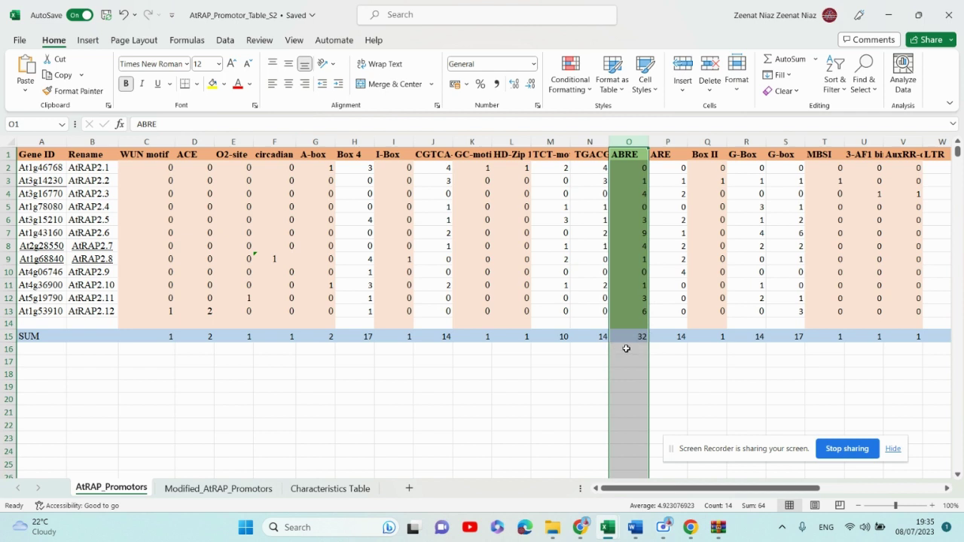
{"action": "left_click", "coordinate": [641, 346]}
{"action": "left_click", "coordinate": [642, 337]}
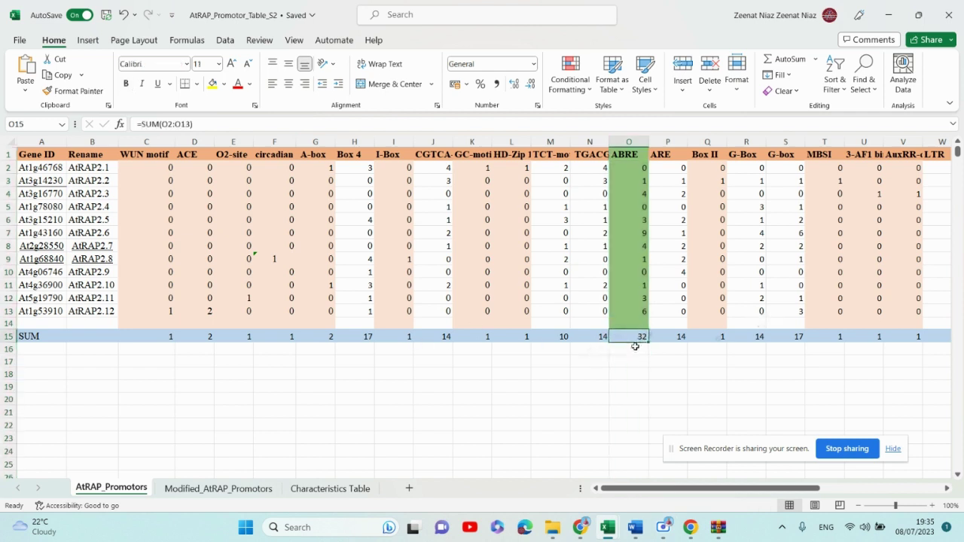
{"action": "left_click_drag", "start_coordinate": [685, 488], "coordinate": [805, 488]}
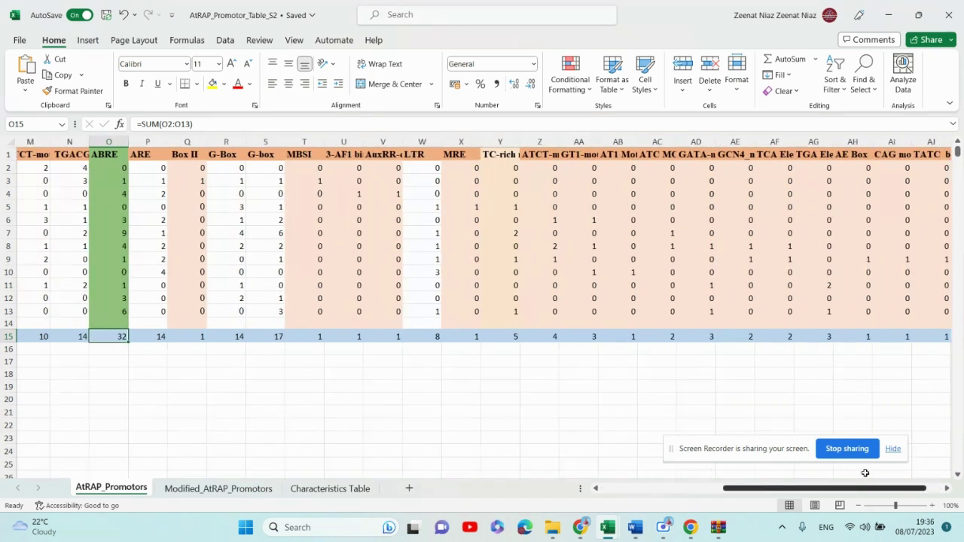
{"action": "left_click_drag", "start_coordinate": [866, 473], "coordinate": [865, 473]}
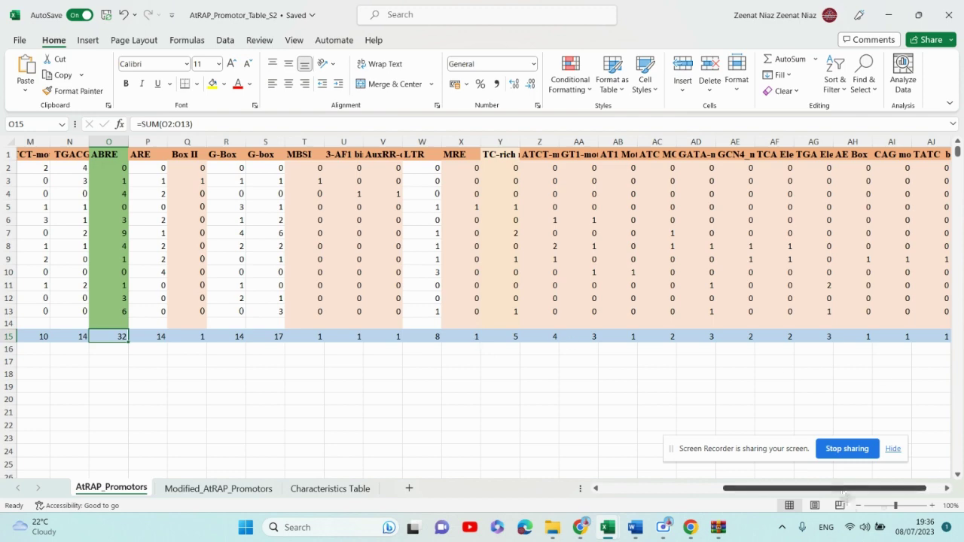
{"action": "left_click_drag", "start_coordinate": [843, 490], "coordinate": [714, 490]}
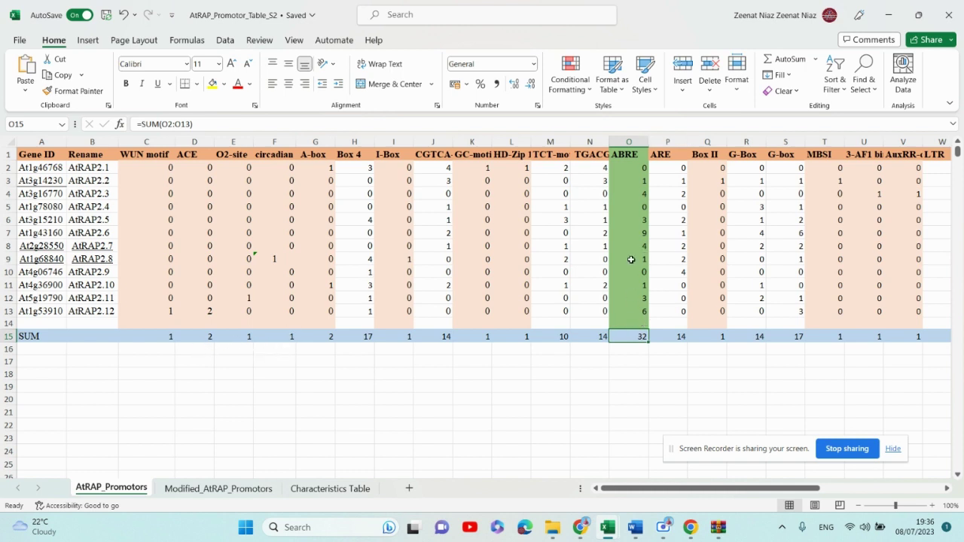
- Compare the Modified_AtRAP_Promotors sheet with AtRAP_Promotors, highlighting the motif block C1:G13 and the ABRE column in the full table
{"action": "left_click", "coordinate": [226, 489]}
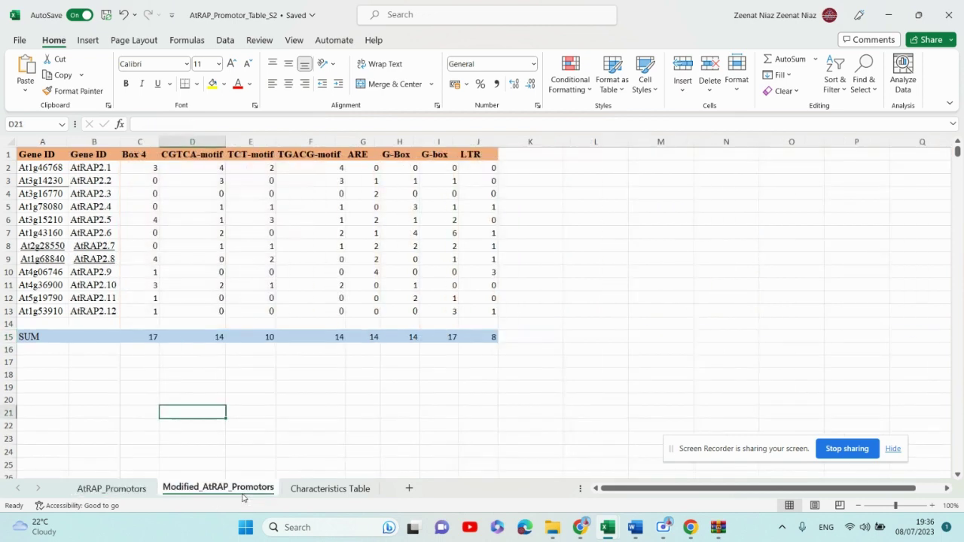
{"action": "left_click", "coordinate": [135, 491]}
{"action": "left_click_drag", "start_coordinate": [131, 155], "coordinate": [320, 320]}
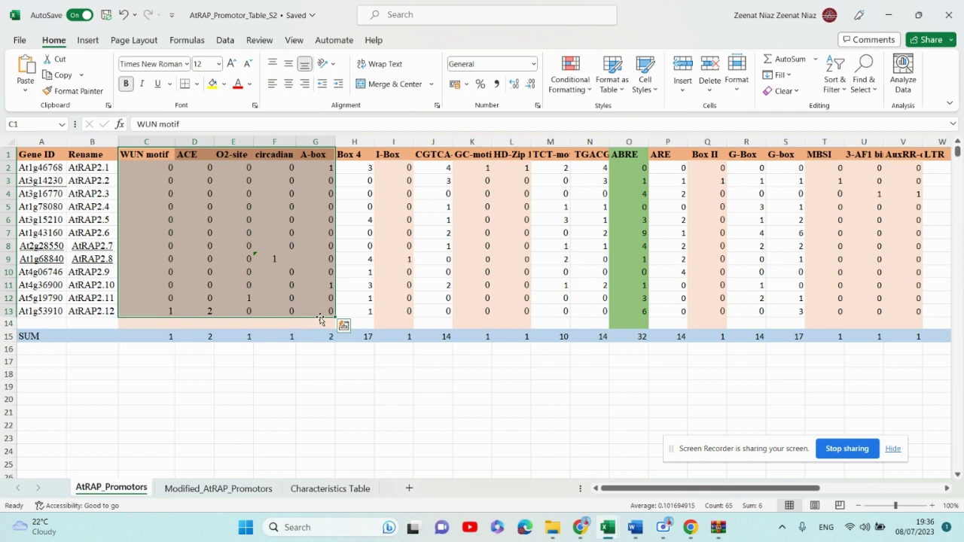
{"action": "left_click_drag", "start_coordinate": [628, 141], "coordinate": [628, 151]}
- Examine the reduced motif table B1:J13 on the Modified_AtRAP_Promotors sheet, and view the Characteristics Table sheet
{"action": "left_click", "coordinate": [218, 488]}
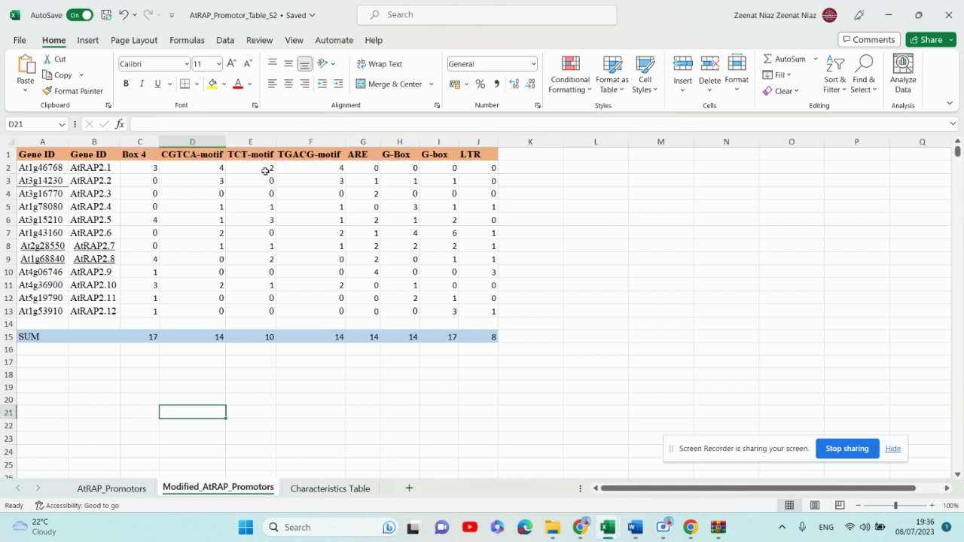
{"action": "left_click_drag", "start_coordinate": [139, 155], "coordinate": [355, 209]}
{"action": "left_click", "coordinate": [400, 284]}
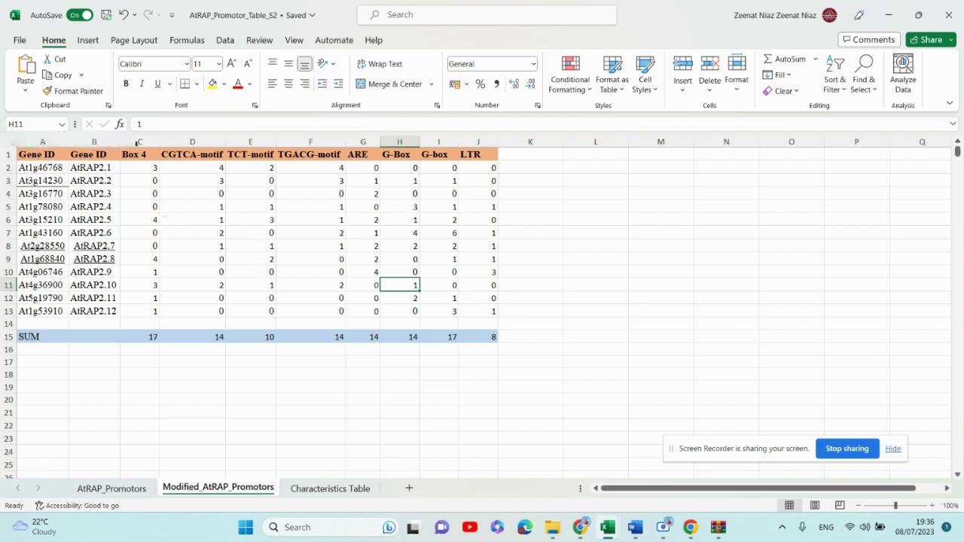
{"action": "left_click_drag", "start_coordinate": [93, 142], "coordinate": [179, 225]}
{"action": "left_click", "coordinate": [513, 331]}
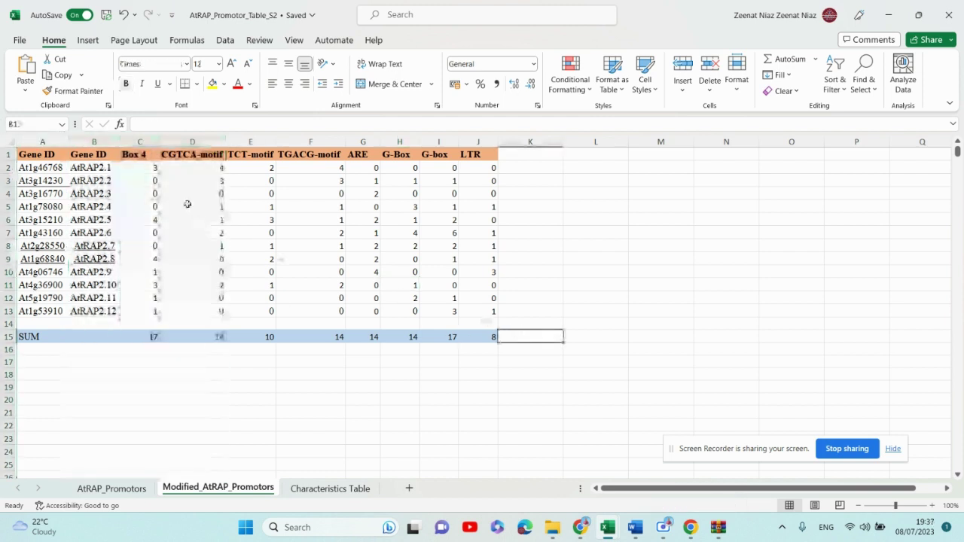
{"action": "left_click_drag", "start_coordinate": [87, 155], "coordinate": [493, 315]}
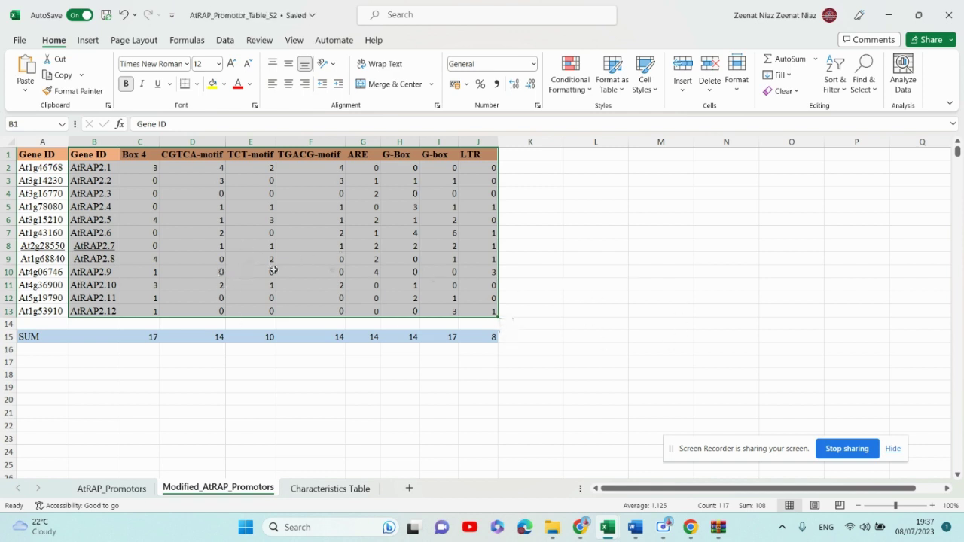
{"action": "left_click", "coordinate": [536, 259]}
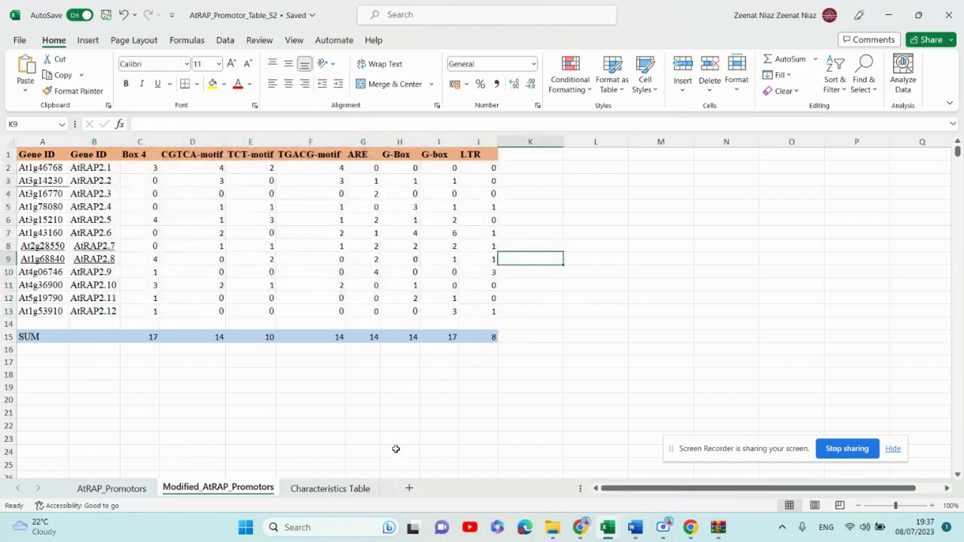
{"action": "left_click", "coordinate": [332, 489]}
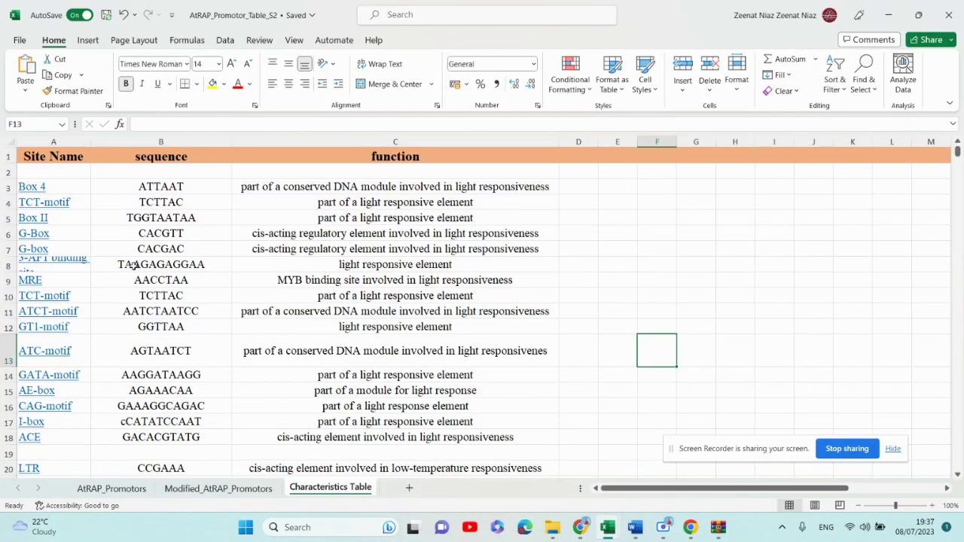
- Switch to the New Microsoft Excel Worksheet workbook and delete the Organism and Position columns from its function sheet
{"action": "mouse_move", "coordinate": [615, 529]}
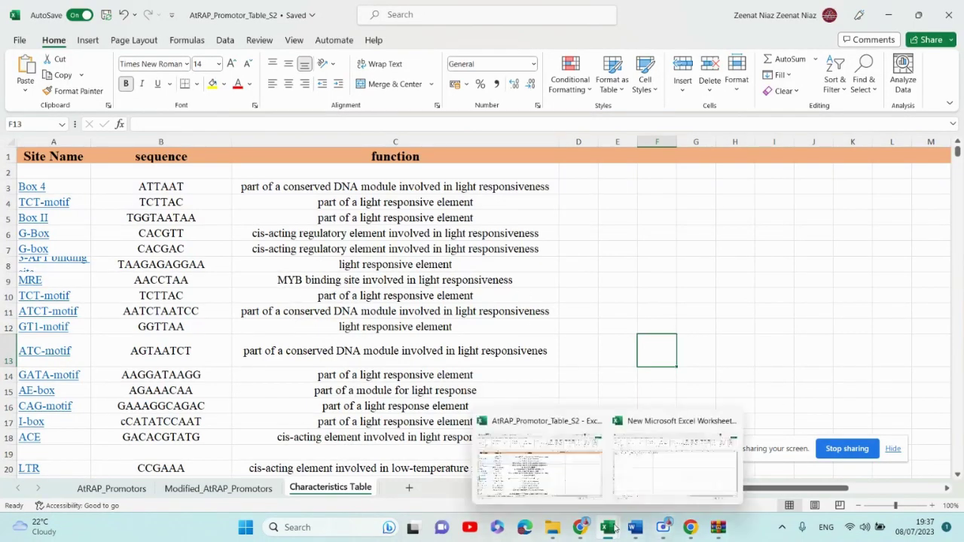
{"action": "left_click", "coordinate": [675, 460]}
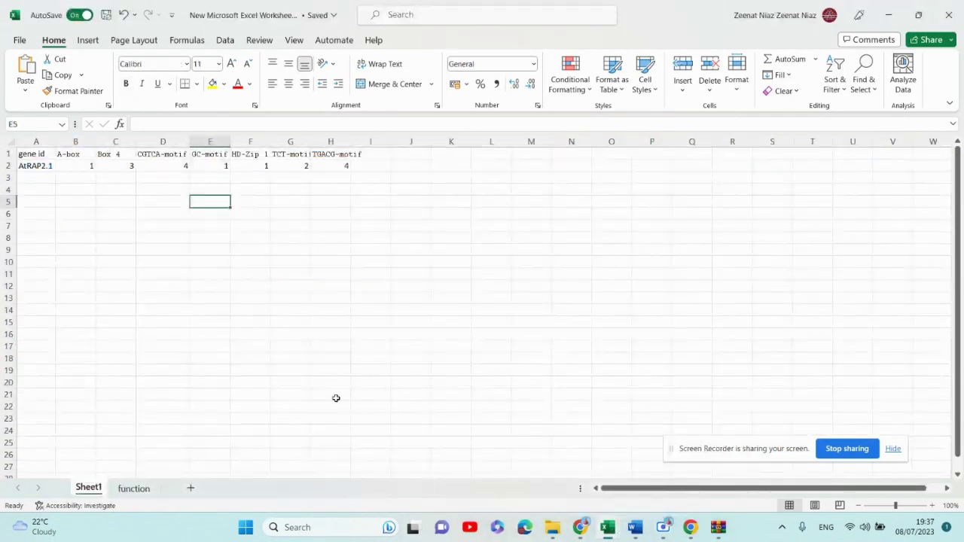
{"action": "left_click", "coordinate": [136, 488]}
{"action": "scroll", "coordinate": [287, 335], "scroll_direction": "up", "scroll_amount": 10}
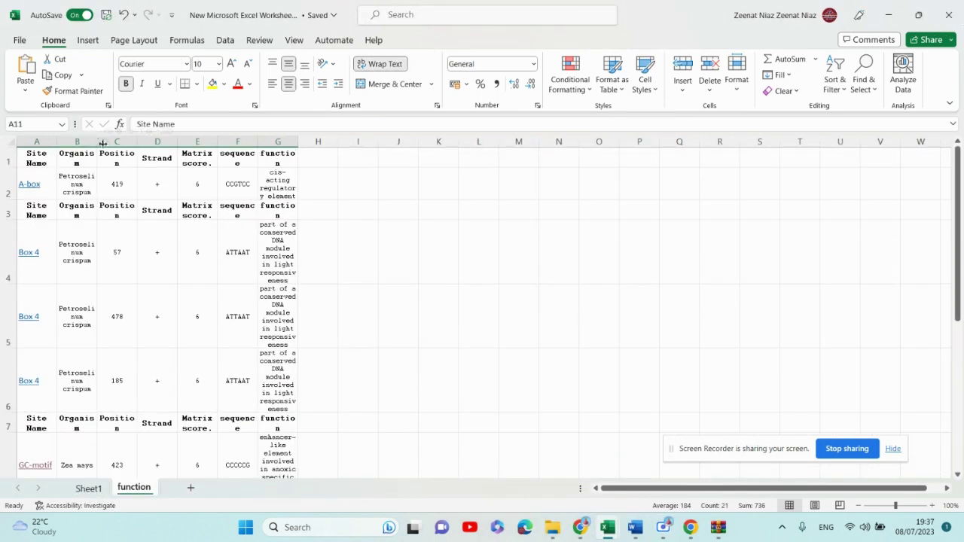
{"action": "left_click", "coordinate": [139, 144]}
{"action": "left_click", "coordinate": [75, 141]}
{"action": "left_click_drag", "start_coordinate": [75, 141], "coordinate": [120, 142]}
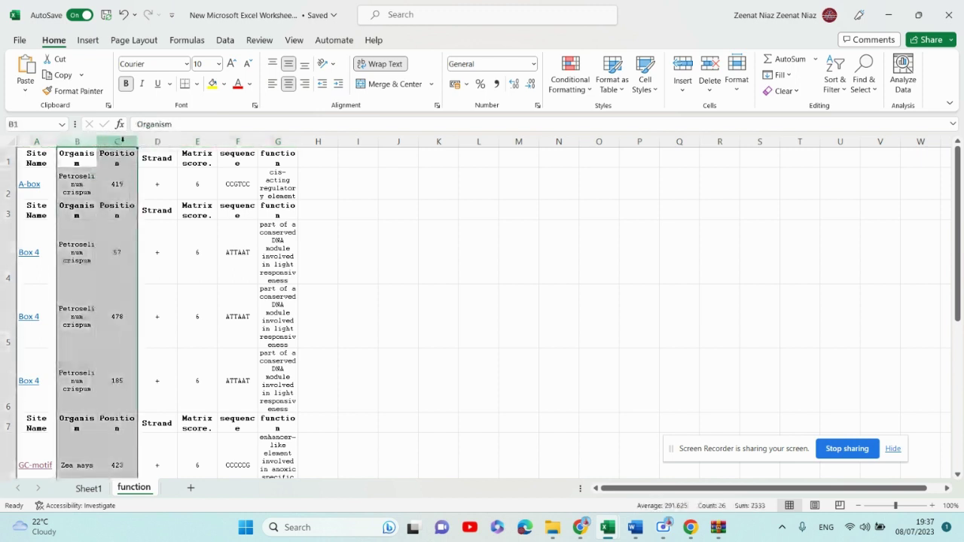
{"action": "right_click", "coordinate": [113, 153]}
{"action": "left_click", "coordinate": [134, 302]}
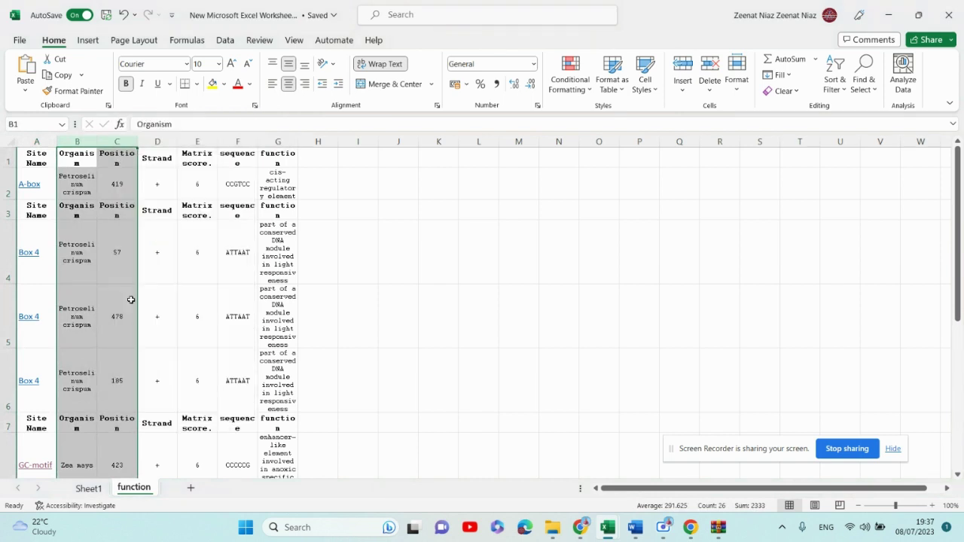
- Delete the Matrix score column from the function sheet
{"action": "left_click", "coordinate": [117, 141]}
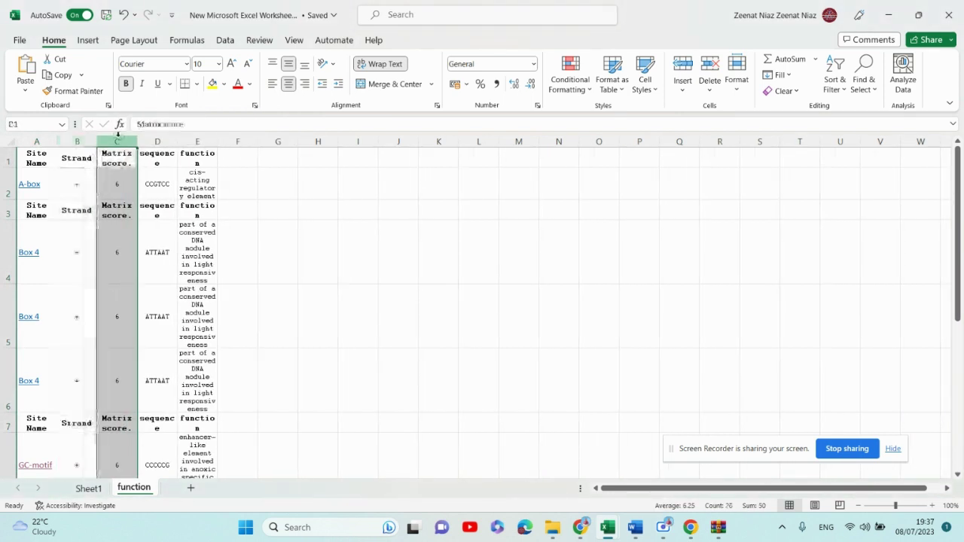
{"action": "right_click", "coordinate": [119, 143]}
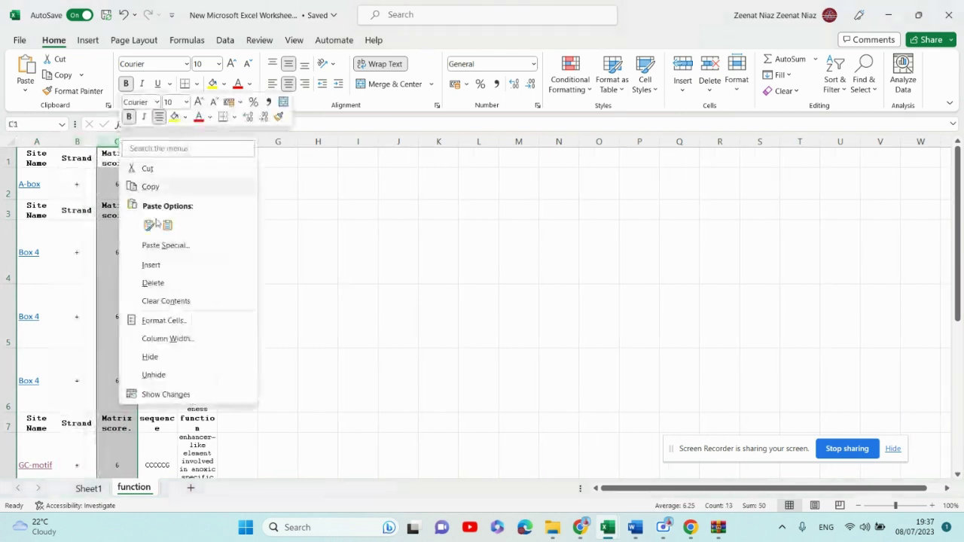
{"action": "left_click", "coordinate": [148, 284]}
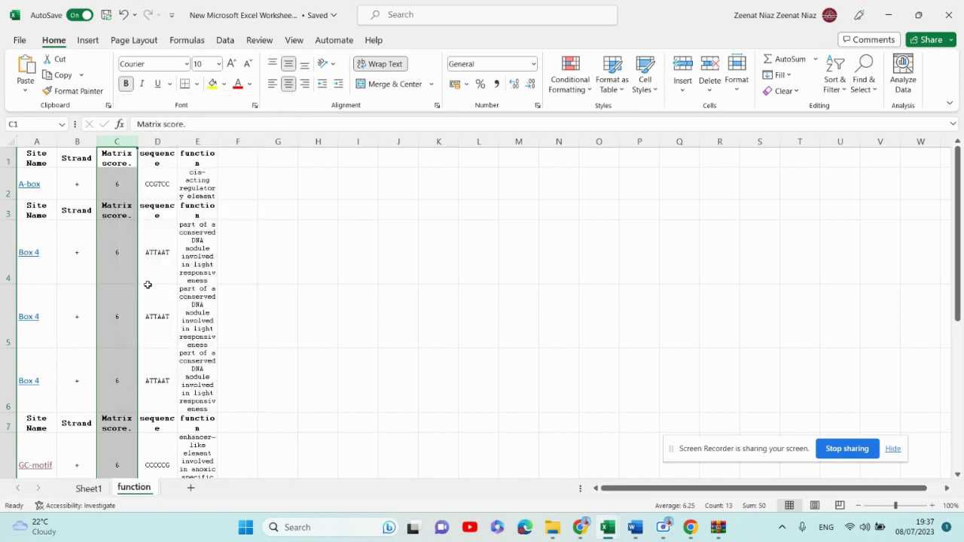
{"action": "left_click", "coordinate": [162, 143]}
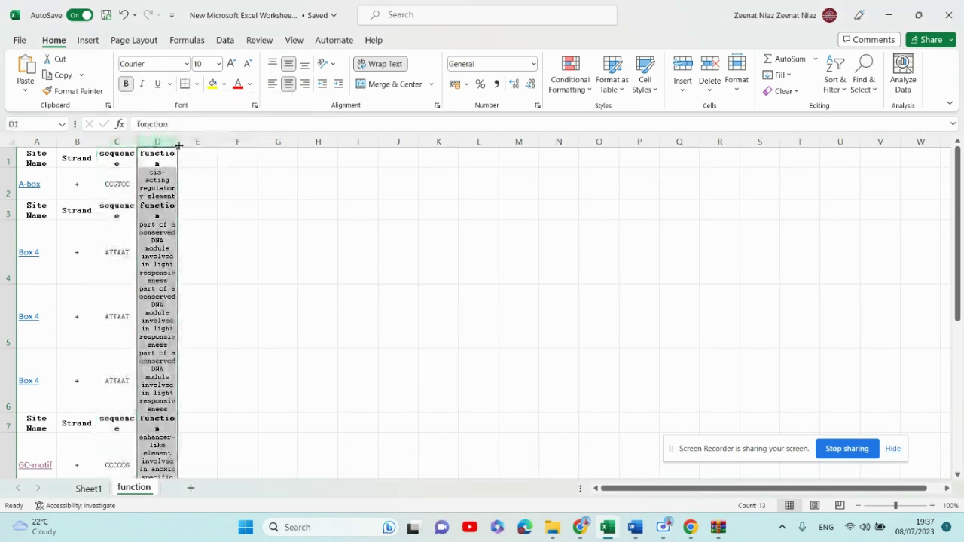
- Delete the repeated header row 3 between the A-box and Box 4 entries
{"action": "left_click", "coordinate": [3, 210]}
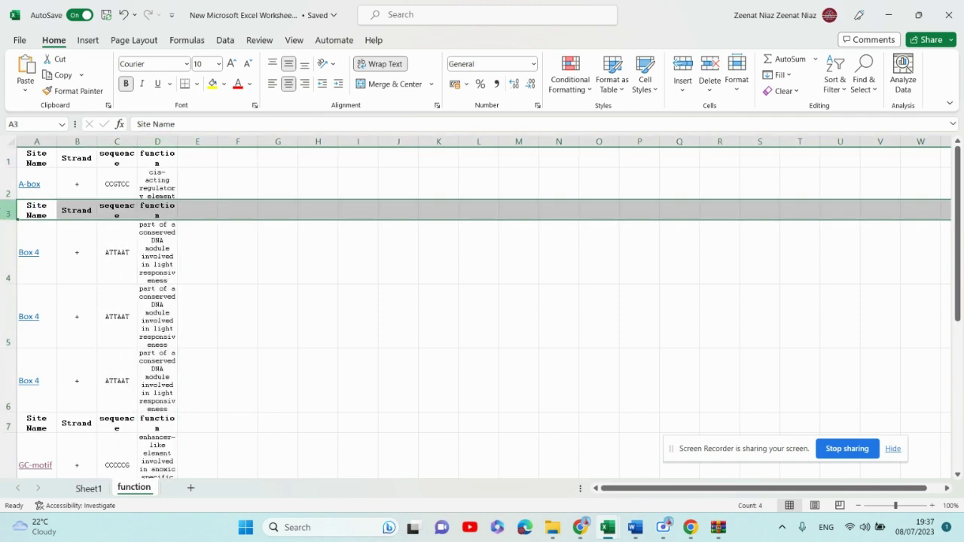
{"action": "right_click", "coordinate": [2, 209]}
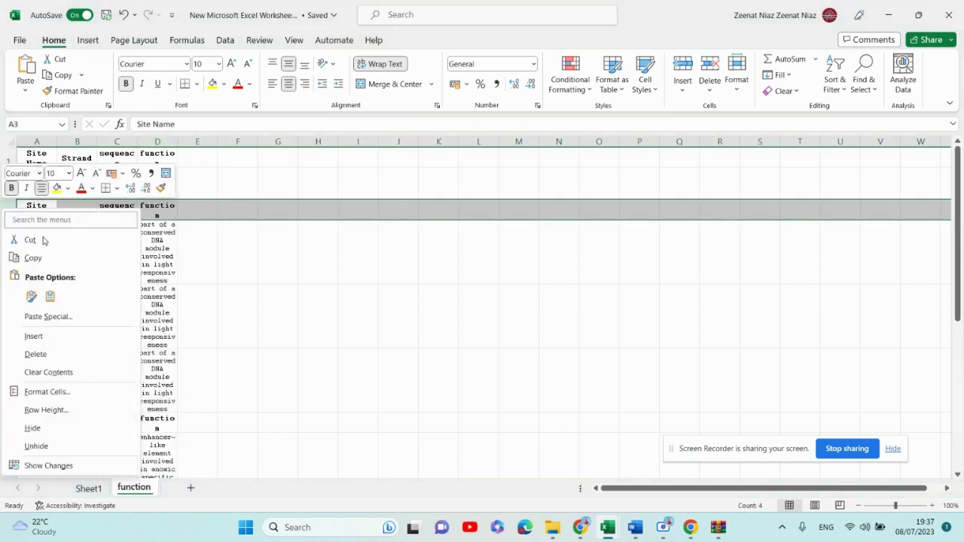
{"action": "left_click", "coordinate": [35, 355]}
{"action": "scroll", "coordinate": [211, 275], "scroll_direction": "down", "scroll_amount": 1}
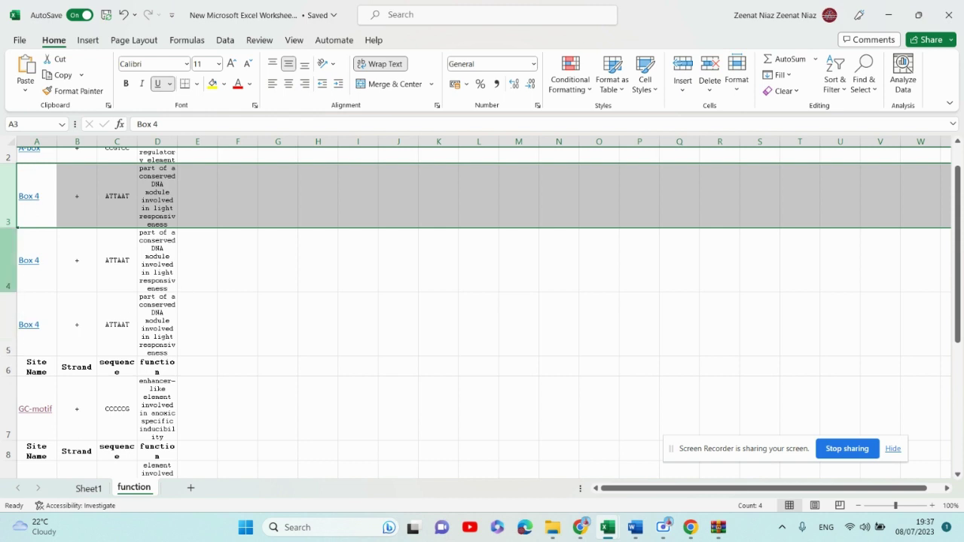
- Delete the two duplicate Box 4 entries in rows 4 and 5, keeping the one in row 3
{"action": "left_click", "coordinate": [2, 259]}
{"action": "left_click_drag", "start_coordinate": [2, 259], "coordinate": [15, 324]}
{"action": "right_click", "coordinate": [87, 304]}
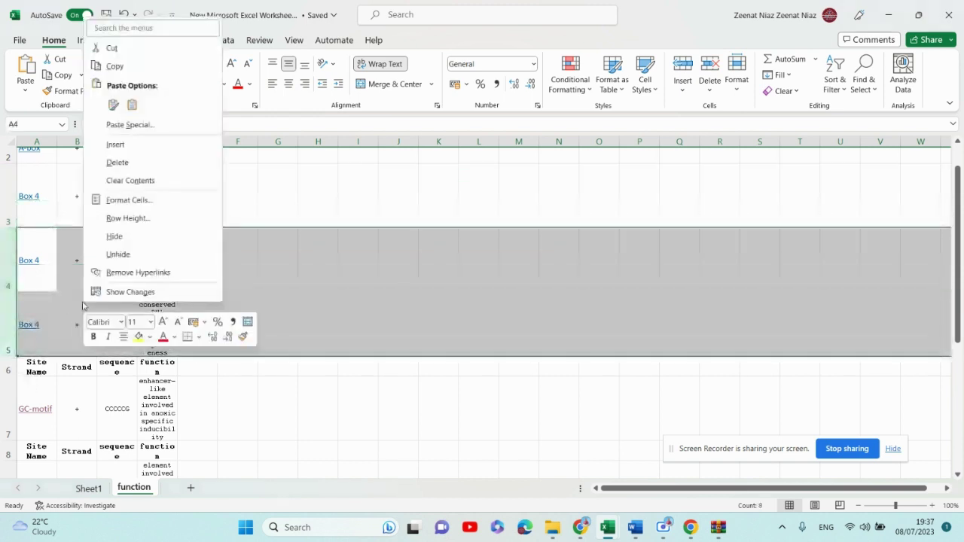
{"action": "left_click", "coordinate": [115, 164]}
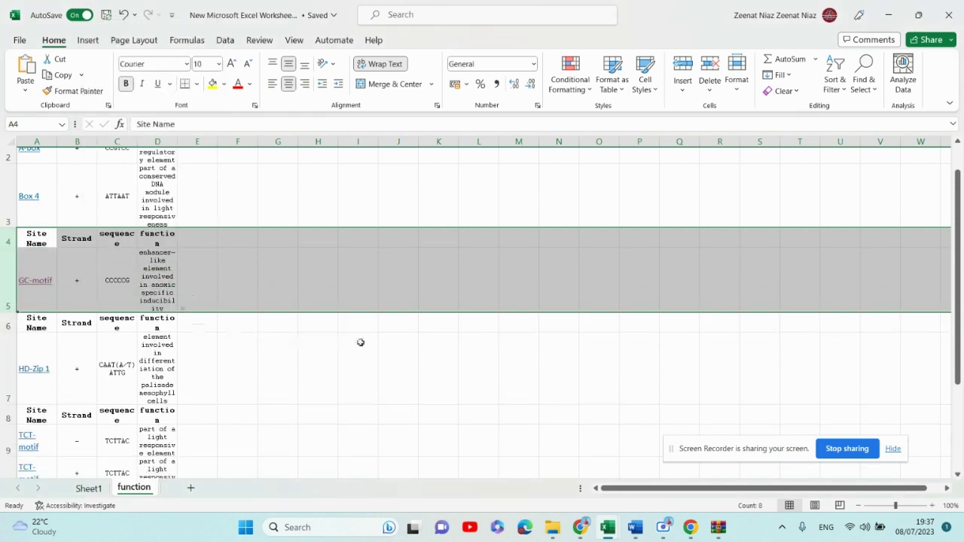
{"action": "left_click", "coordinate": [361, 343]}
- Delete the repeated header rows above the GC-motif, HD-Zip 1 and TCT-motif entries
{"action": "left_click", "coordinate": [7, 238]}
{"action": "right_click", "coordinate": [4, 242]}
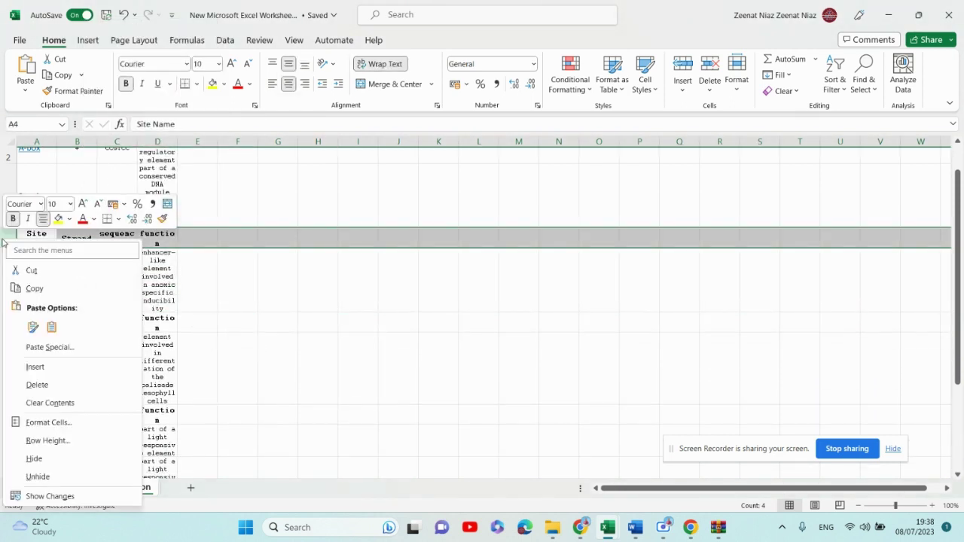
{"action": "left_click", "coordinate": [34, 385]}
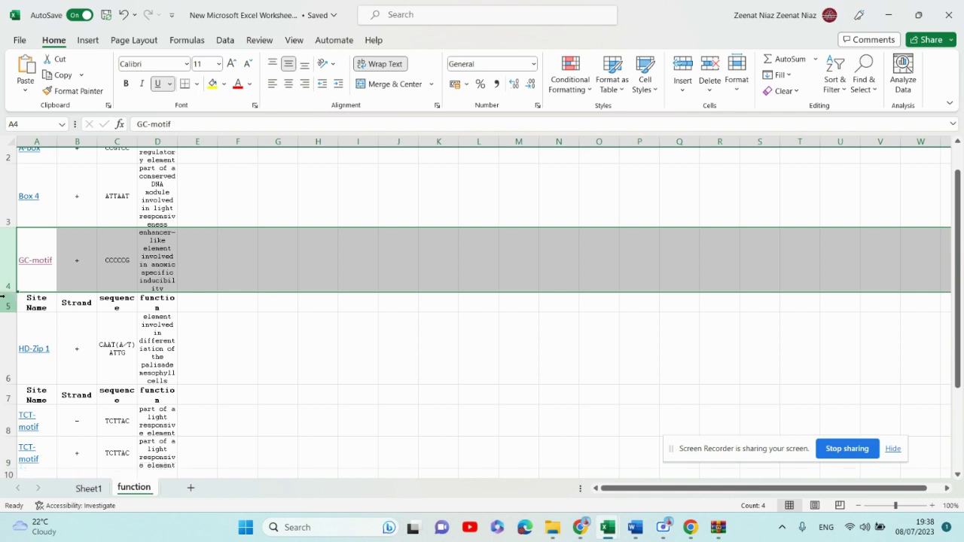
{"action": "left_click", "coordinate": [4, 302]}
{"action": "right_click", "coordinate": [5, 303]}
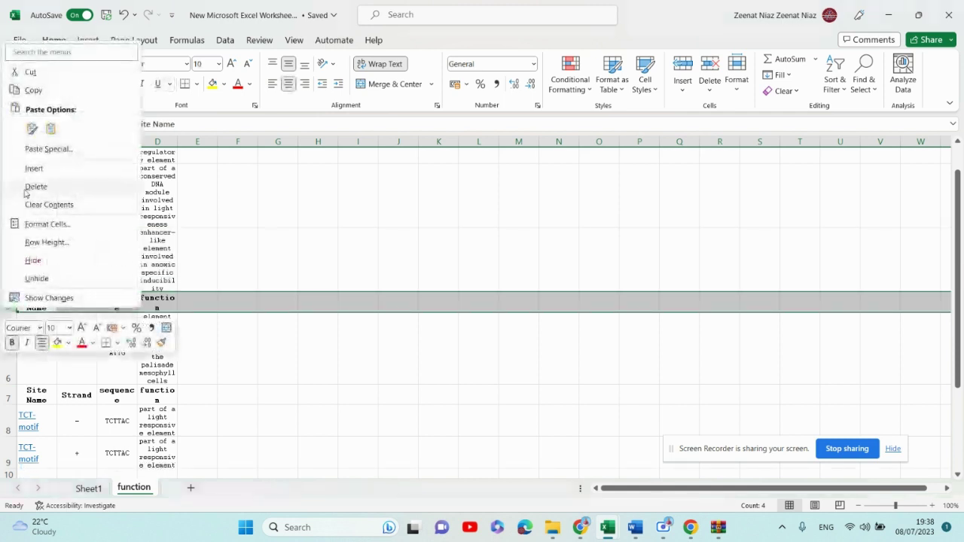
{"action": "left_click", "coordinate": [30, 187]}
{"action": "scroll", "coordinate": [112, 308], "scroll_direction": "down", "scroll_amount": 1}
{"action": "left_click", "coordinate": [8, 302]}
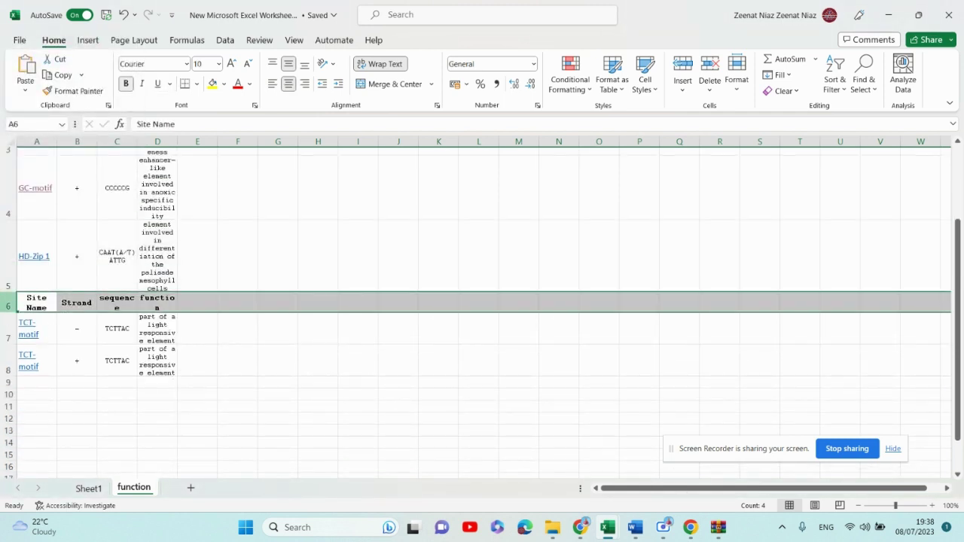
{"action": "right_click", "coordinate": [7, 302]}
{"action": "left_click", "coordinate": [35, 176]}
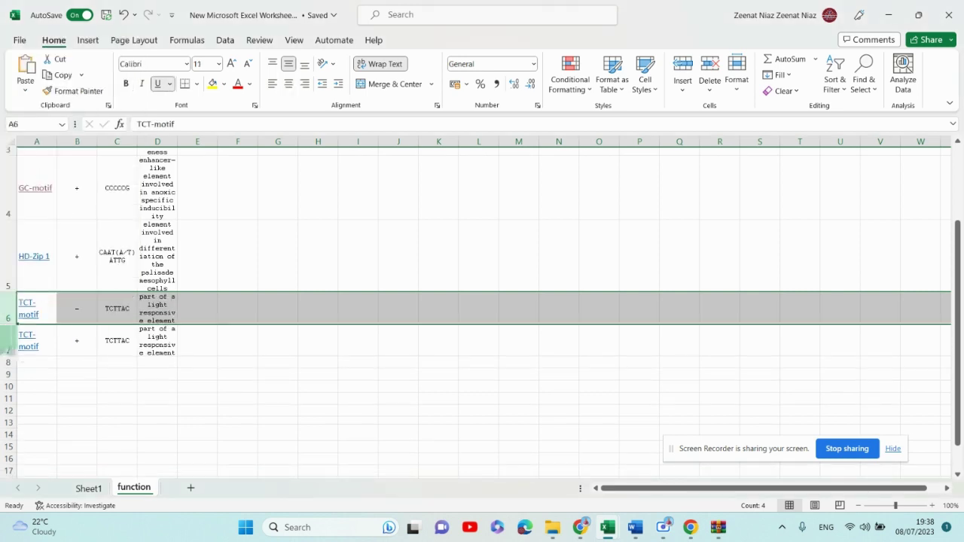
- Delete the duplicate TCT-motif entry in row 7, keeping the one in row 6
{"action": "left_click", "coordinate": [8, 343]}
{"action": "right_click", "coordinate": [7, 343]}
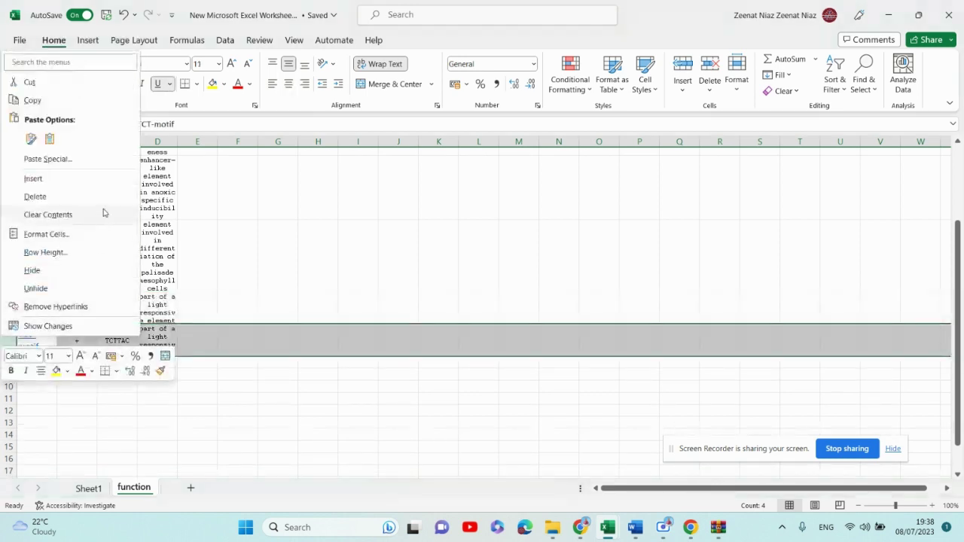
{"action": "left_click", "coordinate": [35, 196]}
{"action": "scroll", "coordinate": [248, 289], "scroll_direction": "up", "scroll_amount": 3}
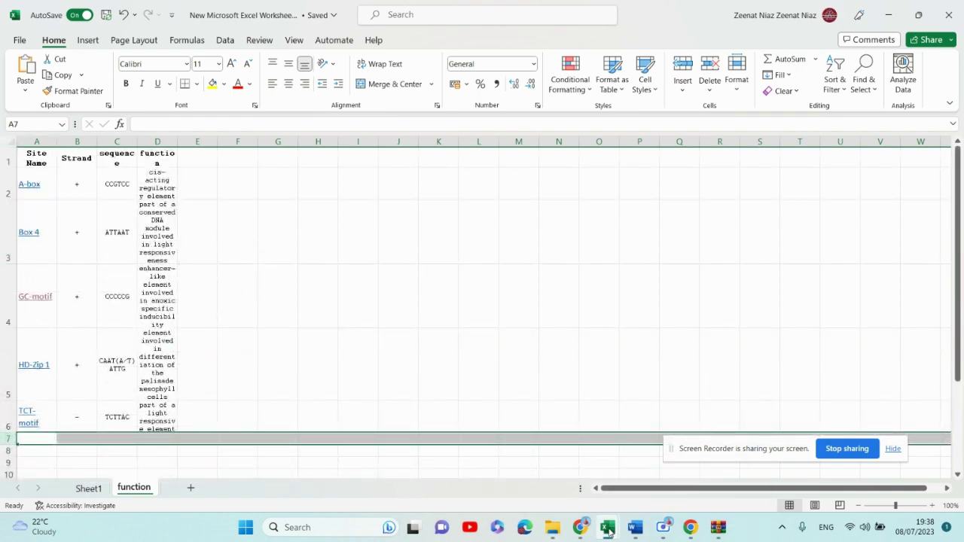
- Switch to the AtRAP_Promotor_Table_S2 workbook and examine the site names, sequences and functions in its Characteristics Table sheet
{"action": "mouse_move", "coordinate": [608, 531]}
{"action": "left_click", "coordinate": [528, 482]}
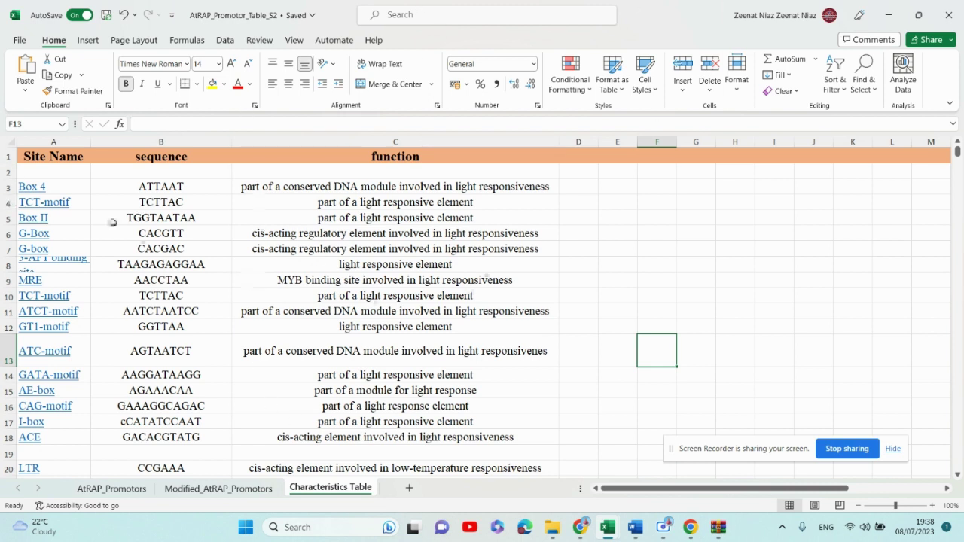
{"action": "scroll", "coordinate": [294, 245], "scroll_direction": "down", "scroll_amount": 1}
{"action": "scroll", "coordinate": [288, 243], "scroll_direction": "up", "scroll_amount": 1}
{"action": "scroll", "coordinate": [428, 247], "scroll_direction": "down", "scroll_amount": 8}
{"action": "scroll", "coordinate": [425, 247], "scroll_direction": "down", "scroll_amount": 2}
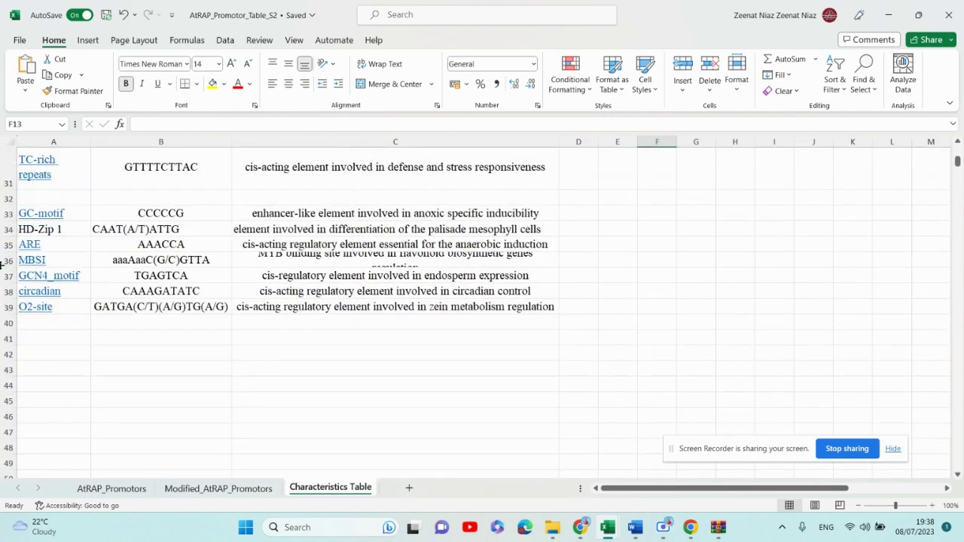
{"action": "scroll", "coordinate": [183, 345], "scroll_direction": "down", "scroll_amount": 1}
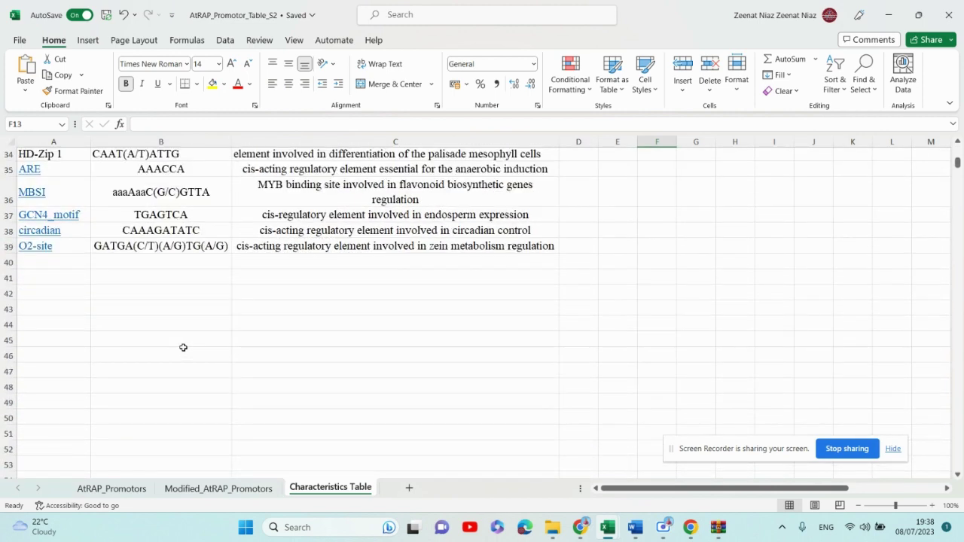
{"action": "scroll", "coordinate": [183, 343], "scroll_direction": "up", "scroll_amount": 4}
{"action": "scroll", "coordinate": [183, 343], "scroll_direction": "up", "scroll_amount": 6}
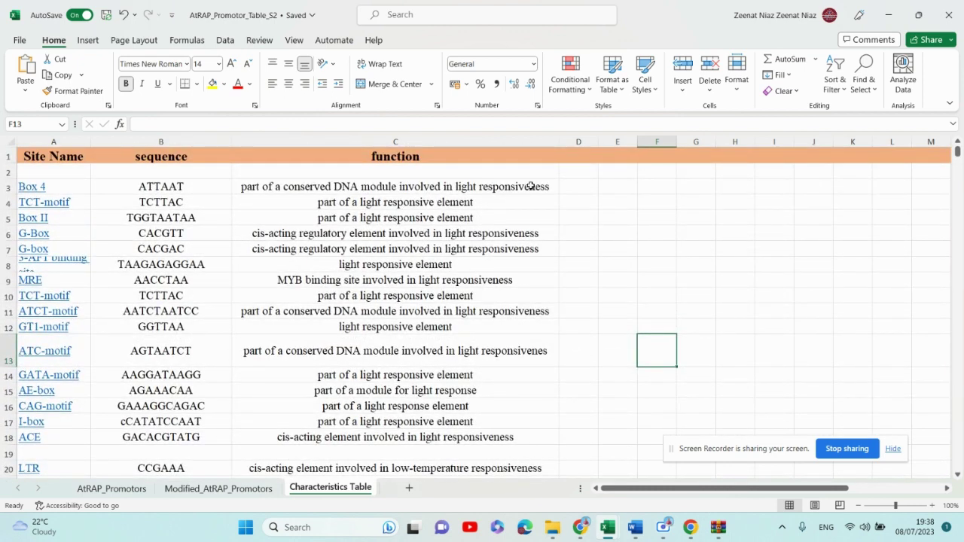
- Highlight the light-related functions in C3:C12 and examine how the motifs below them are grouped by function
{"action": "left_click_drag", "start_coordinate": [531, 186], "coordinate": [526, 325]}
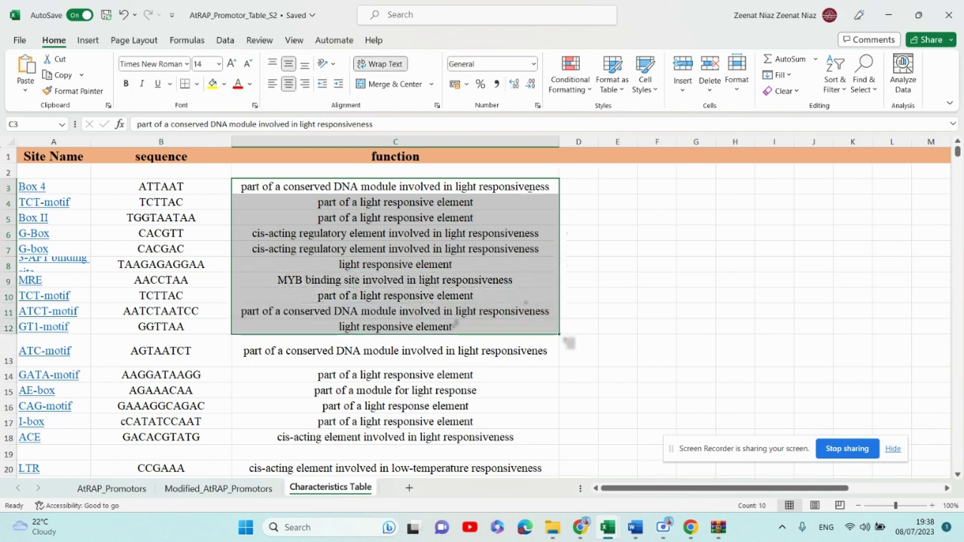
{"action": "scroll", "coordinate": [405, 330], "scroll_direction": "down", "scroll_amount": 2}
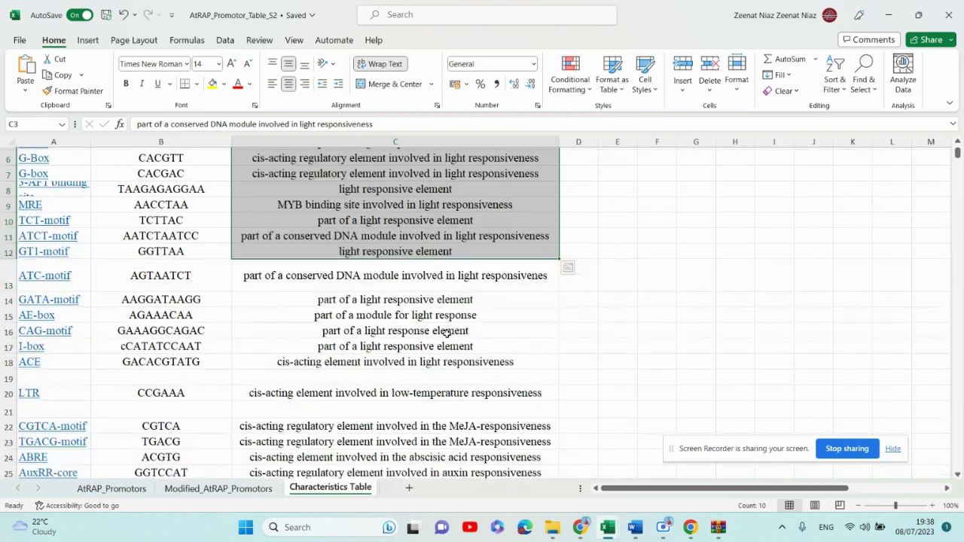
{"action": "scroll", "coordinate": [453, 335], "scroll_direction": "down", "scroll_amount": 4}
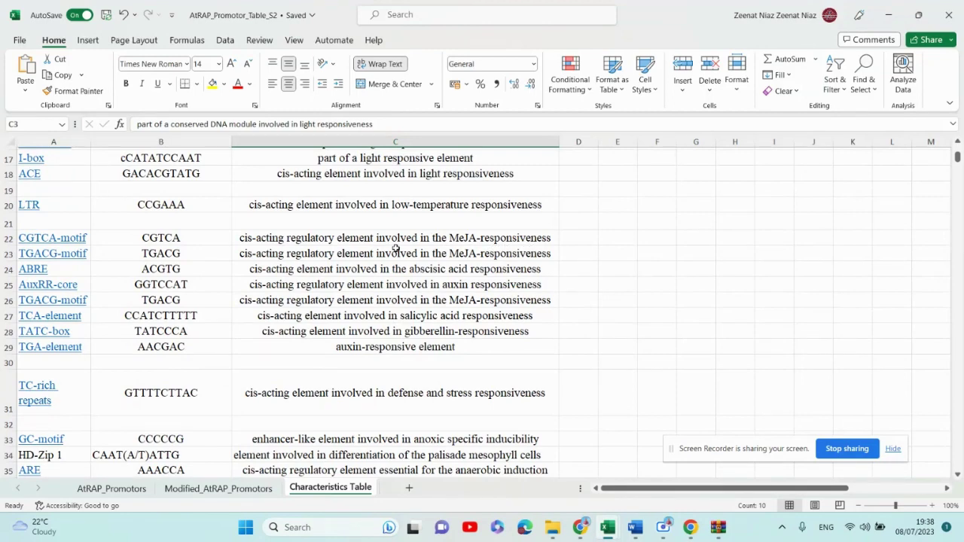
{"action": "scroll", "coordinate": [474, 306], "scroll_direction": "up", "scroll_amount": 4}
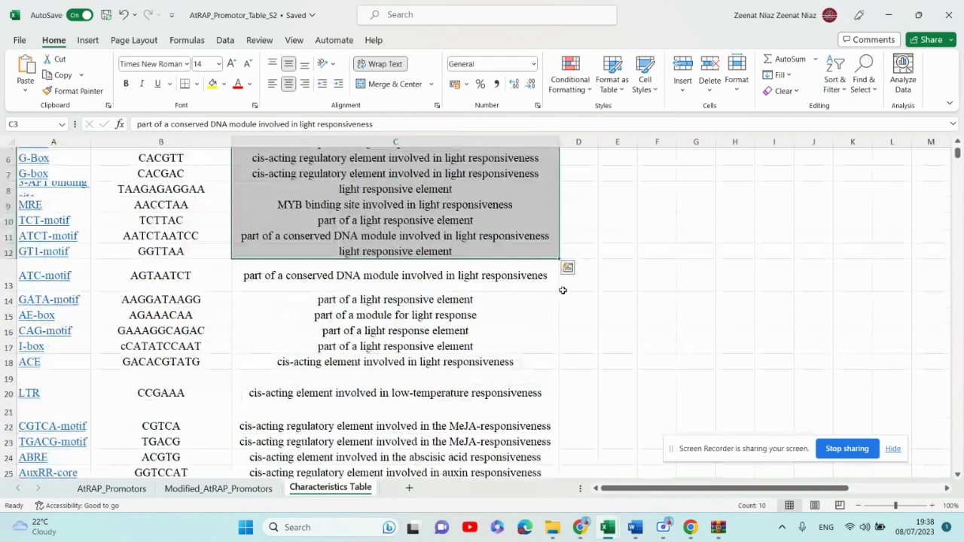
{"action": "left_click", "coordinate": [708, 274]}
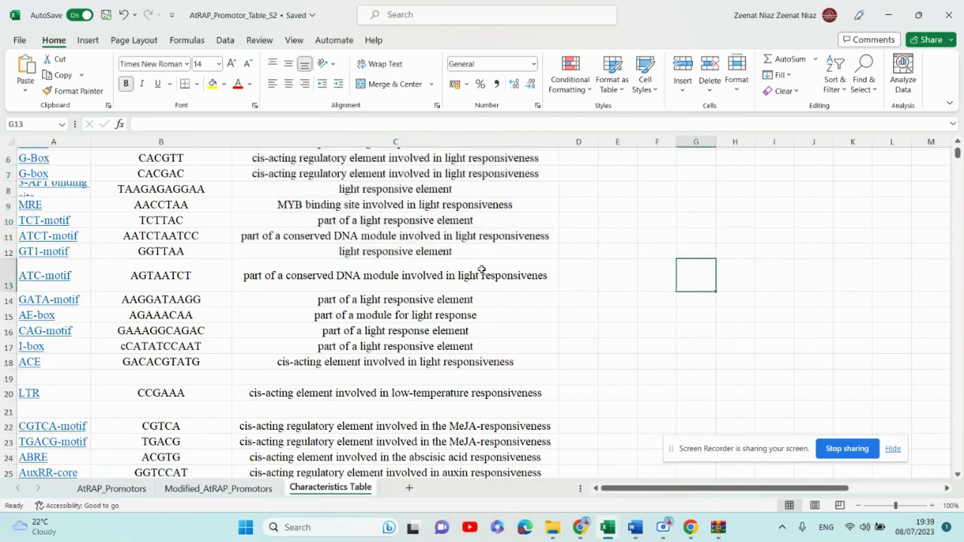
- View the full motif count table in the AtRAP_Promotors sheet and the reduced one in the Modified_AtRAP_Promotors sheet
{"action": "scroll", "coordinate": [482, 271], "scroll_direction": "up", "scroll_amount": 2}
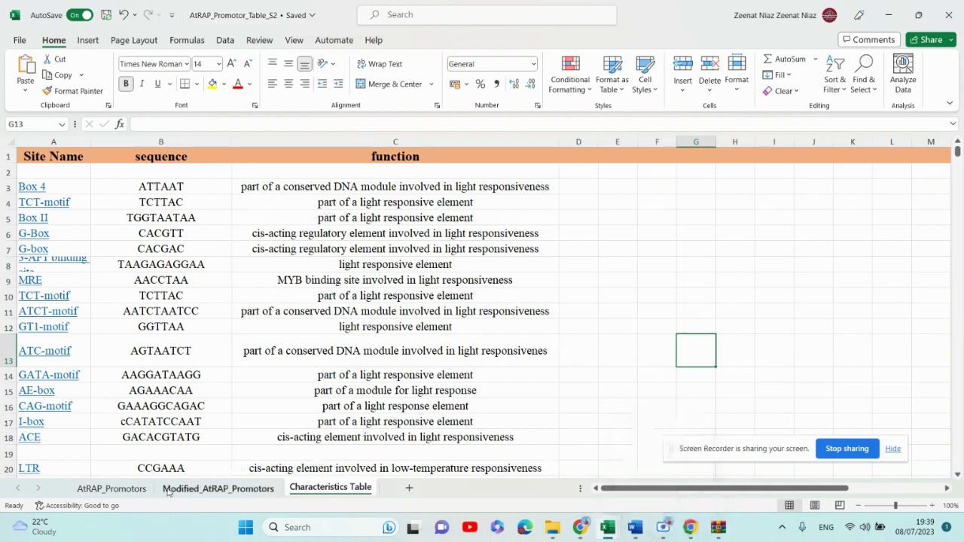
{"action": "left_click", "coordinate": [113, 489]}
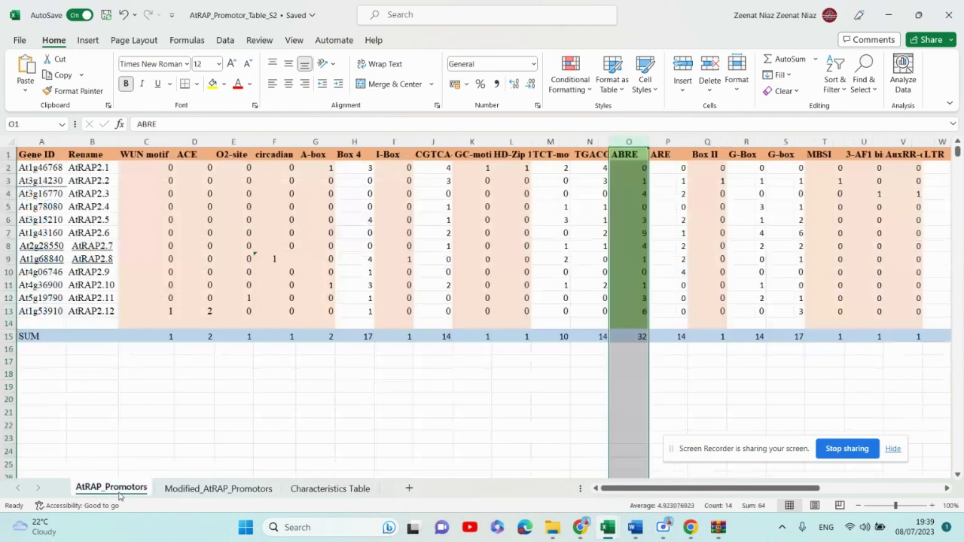
{"action": "left_click", "coordinate": [215, 489]}
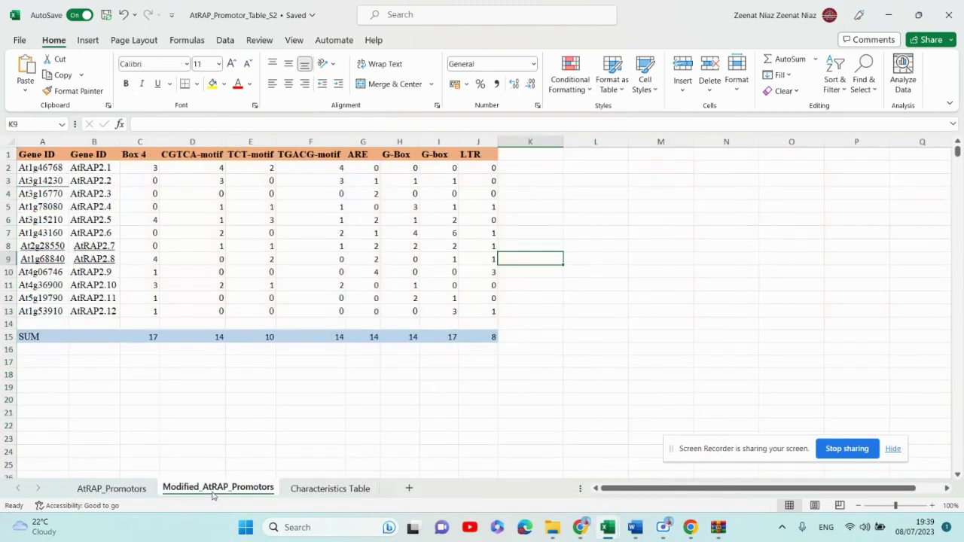